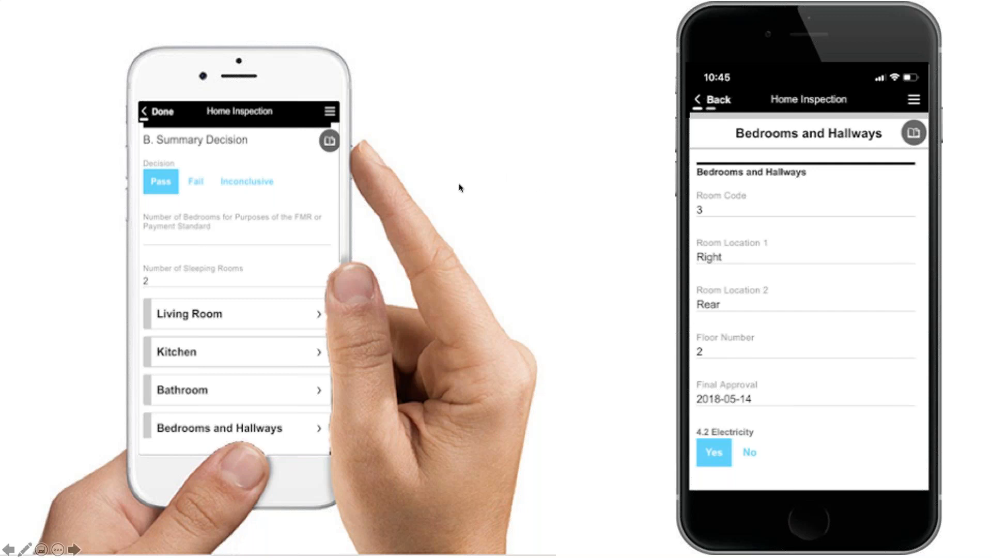
pyautogui.press('Right')
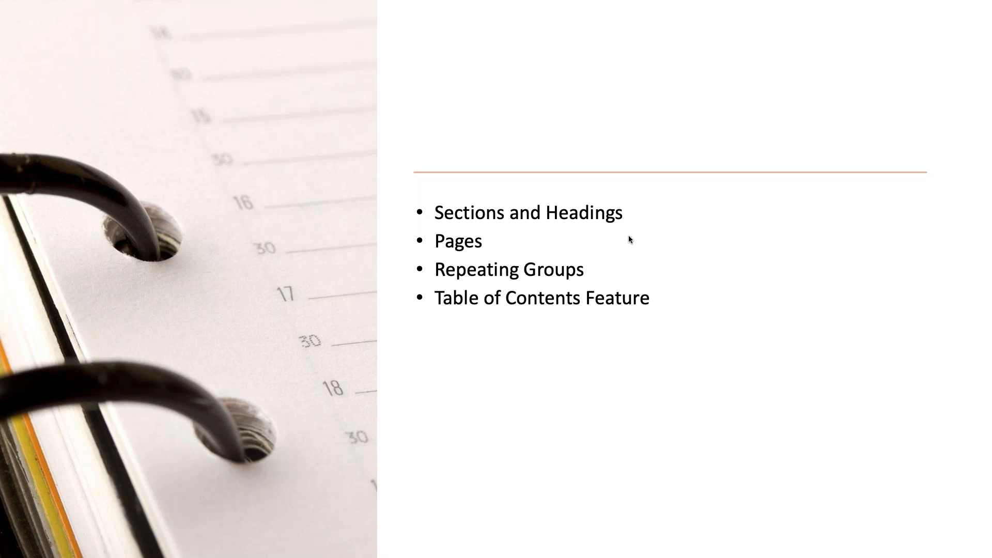
pyautogui.press('Right')
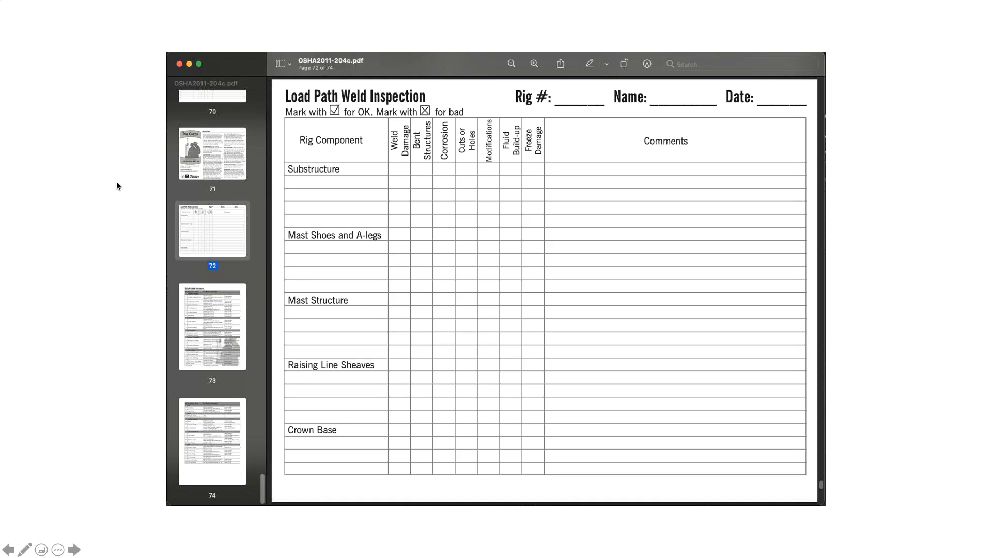
# Switch to Preview and examine the Rig Check PDF's form list, Emergency Response Plan form and Emergency Equipment Inspection form
pyautogui.press('super+Tab')
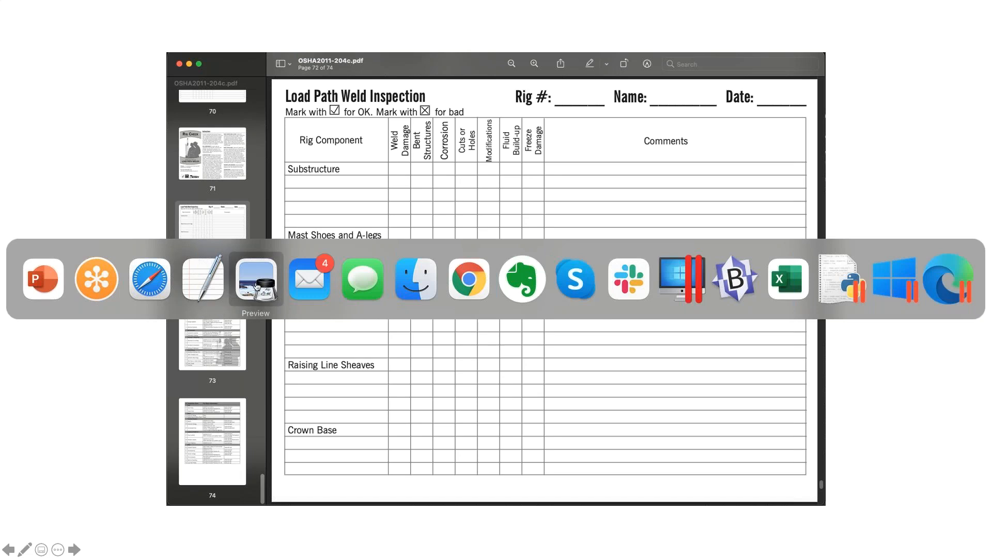
pyautogui.click(256, 287)
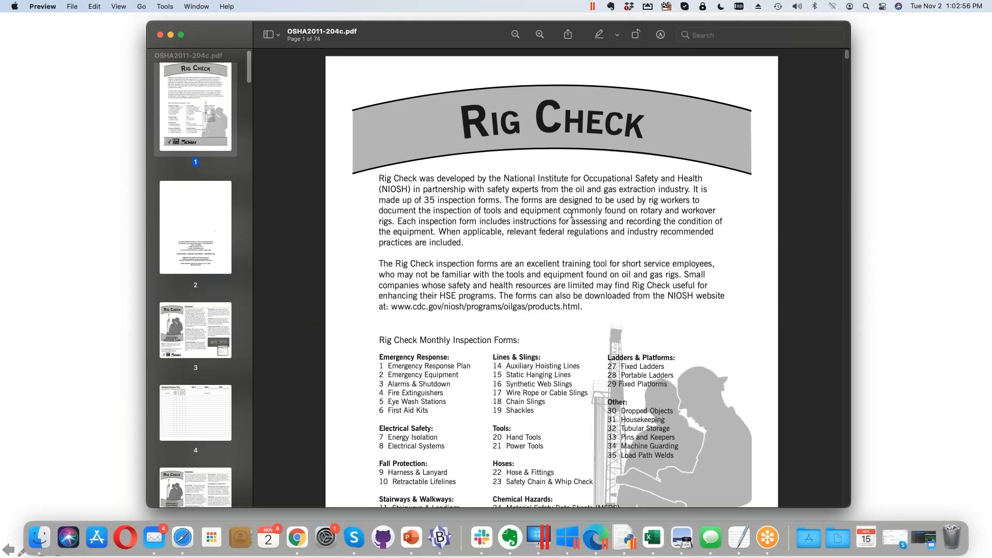
pyautogui.scroll(-5, 572, 213)
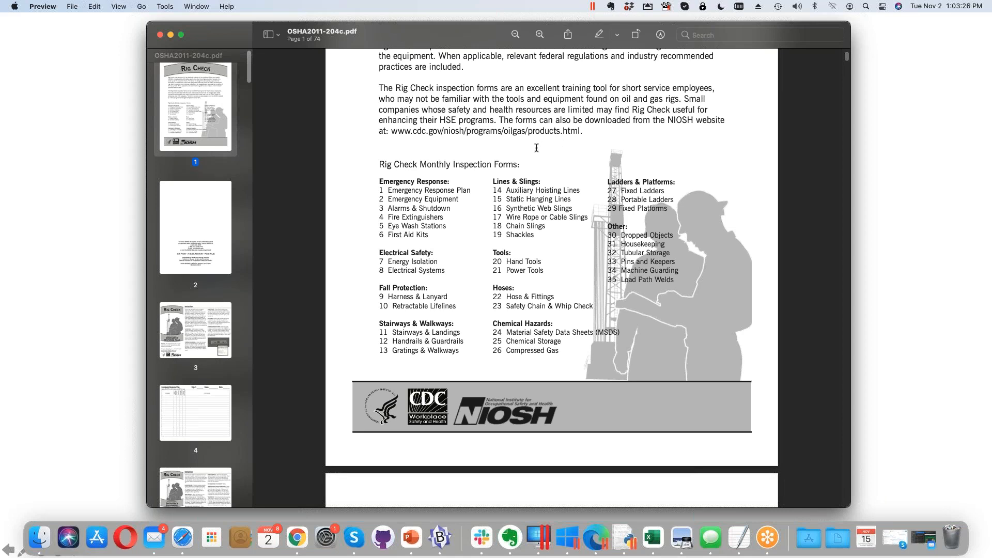
pyautogui.scroll(-10, 536, 148)
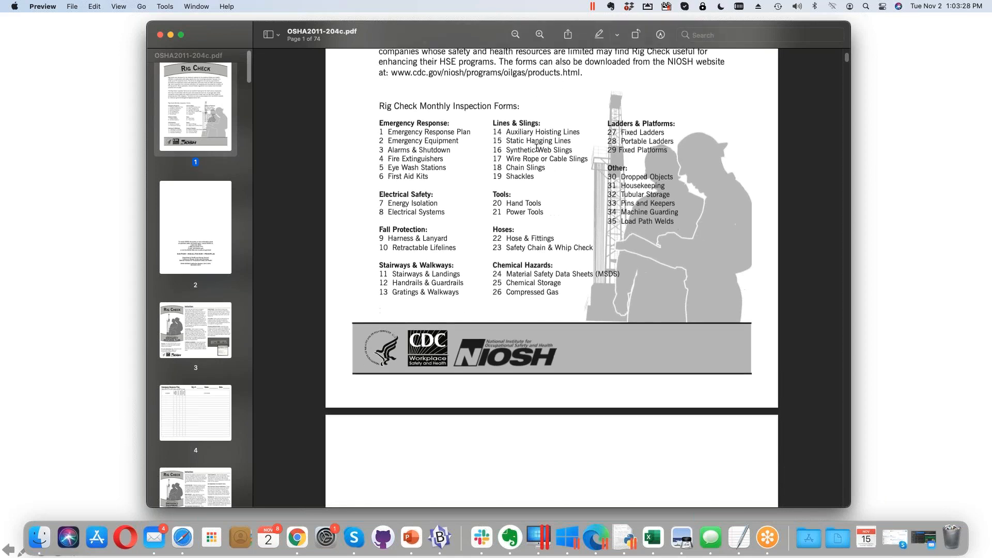
pyautogui.scroll(-15, 536, 148)
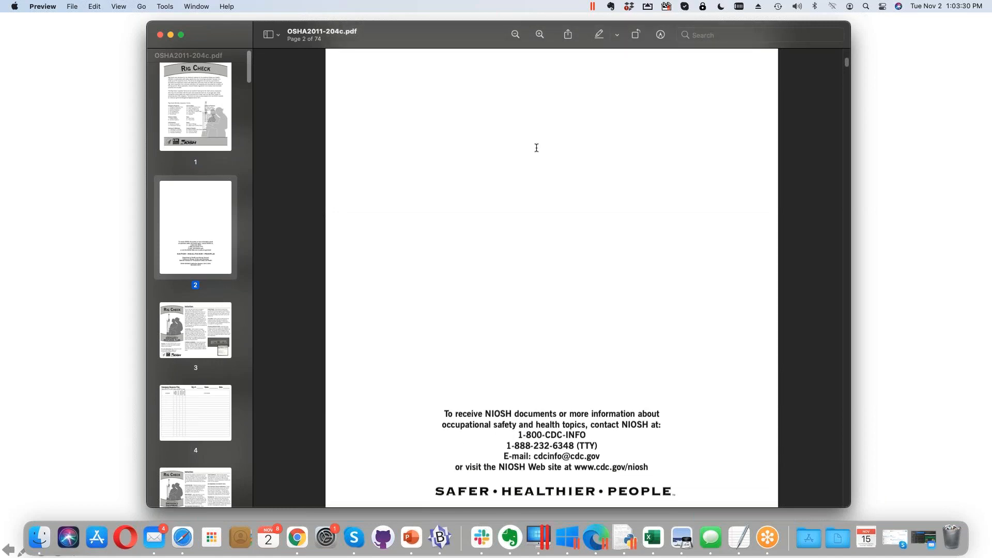
pyautogui.scroll(-15, 536, 148)
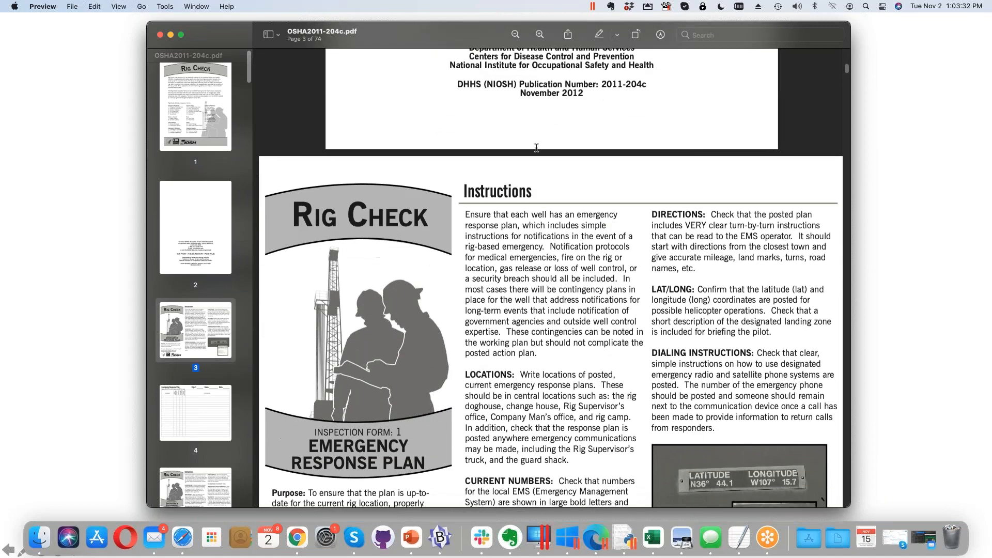
pyautogui.scroll(-5, 551, 275)
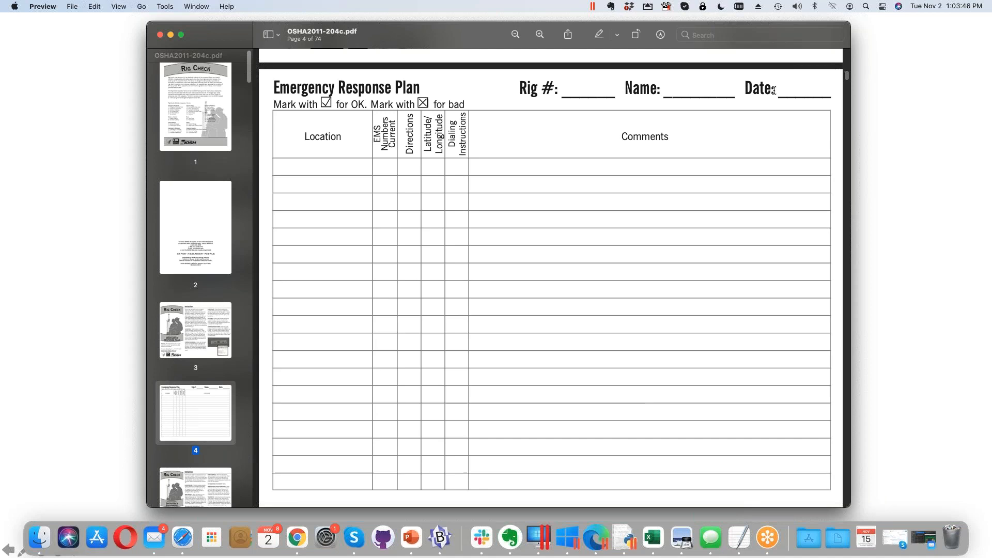
pyautogui.scroll(-2, 198, 357)
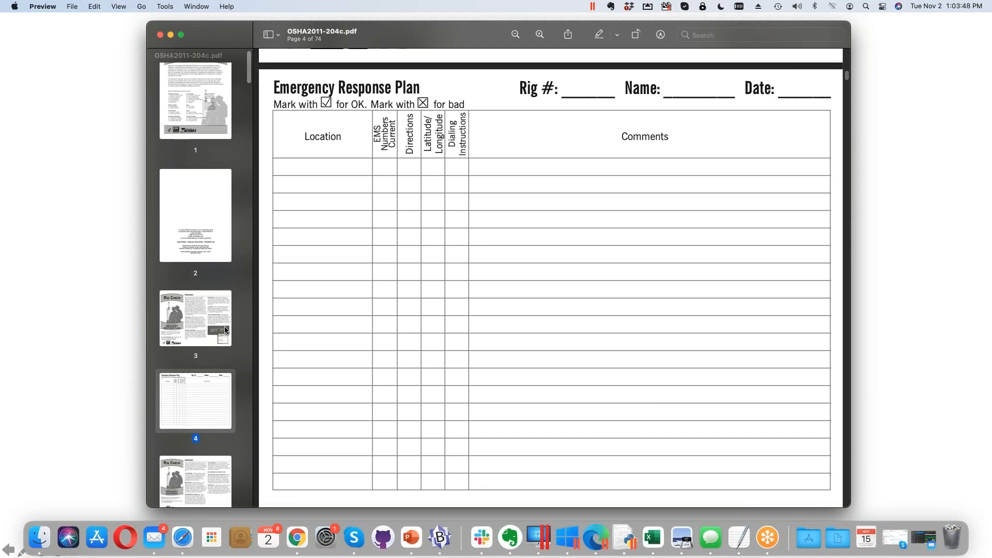
pyautogui.scroll(-6, 197, 356)
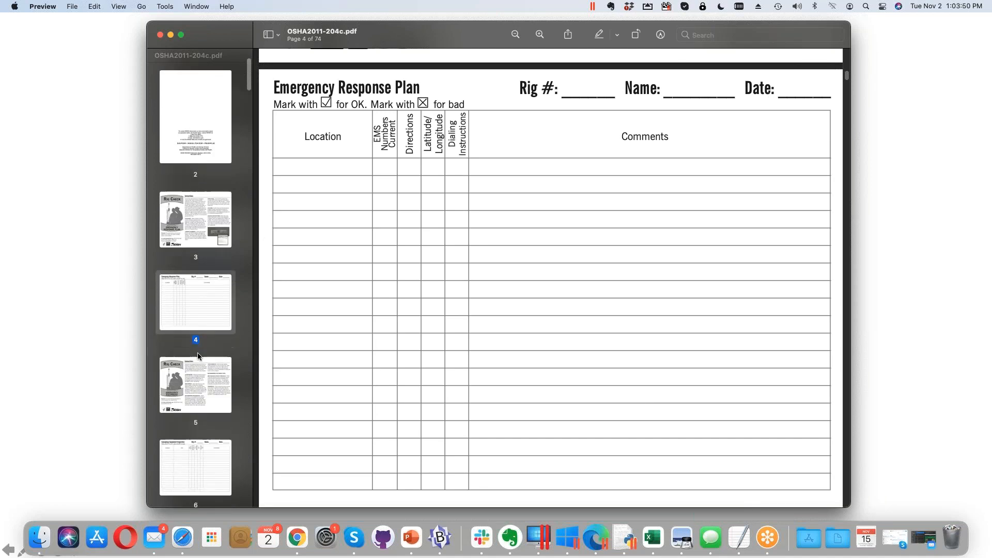
pyautogui.click(199, 352)
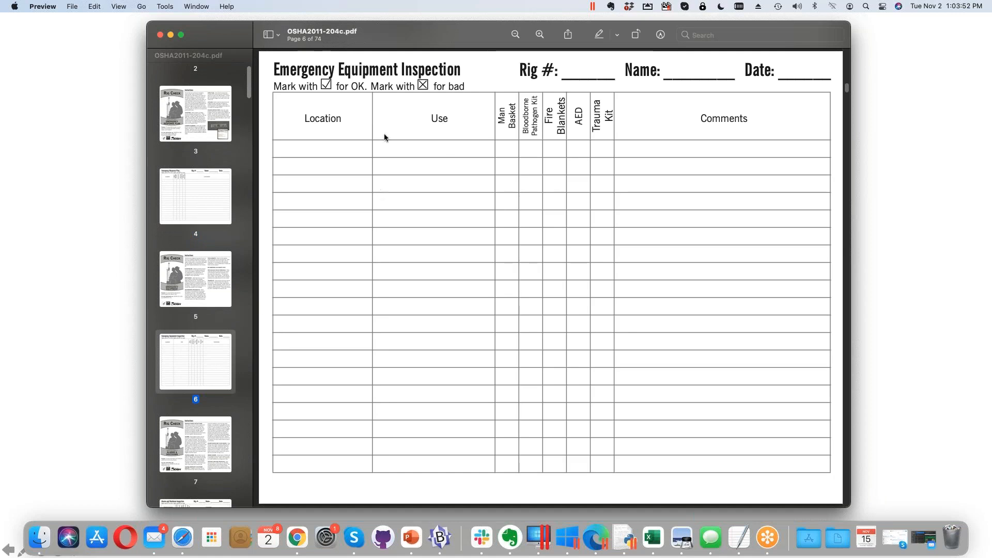
# Switch to TextEdit and review the inspection form names and fields in Field List.txt against the Rig Check PDF
pyautogui.click(739, 538)
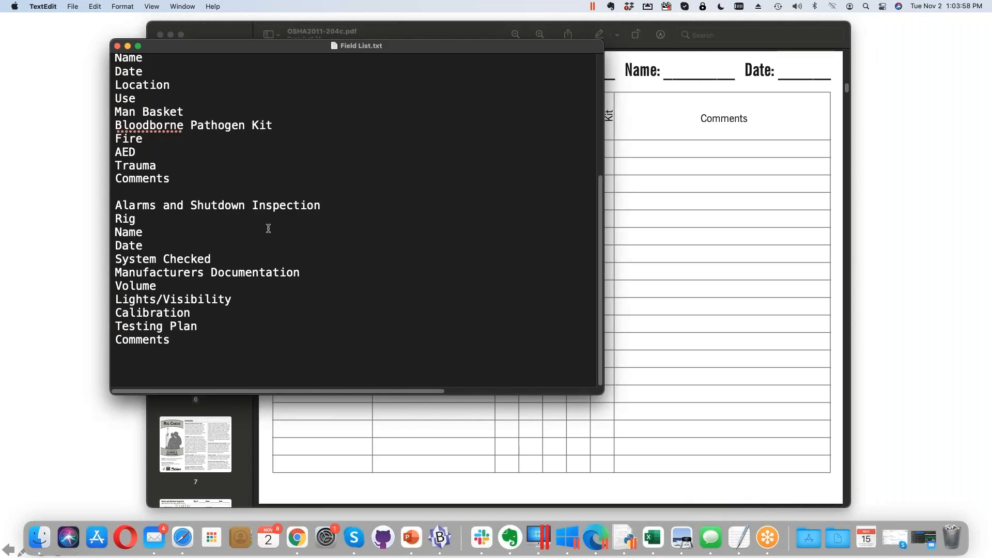
pyautogui.scroll(5, 255, 155)
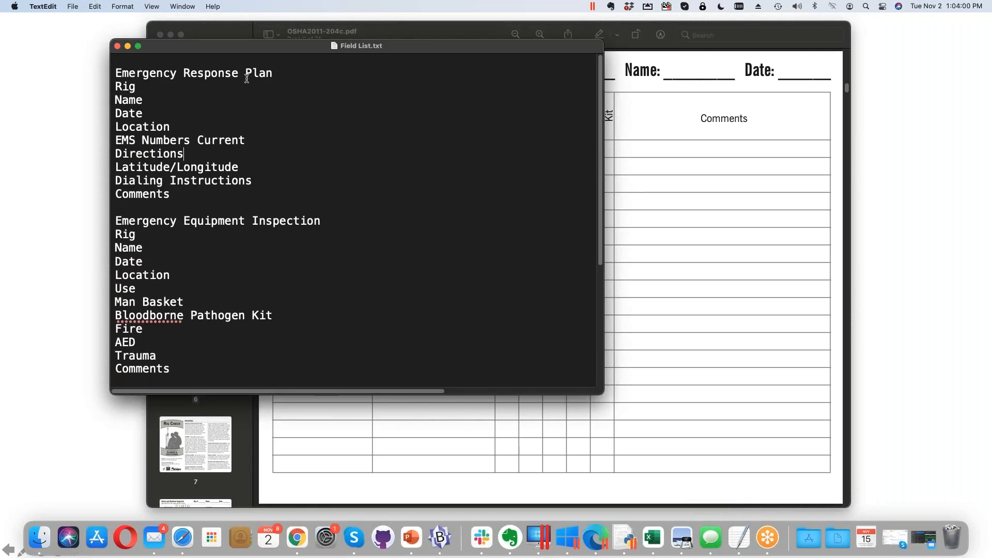
pyautogui.click(288, 74)
pyautogui.scroll(-2, 275, 205)
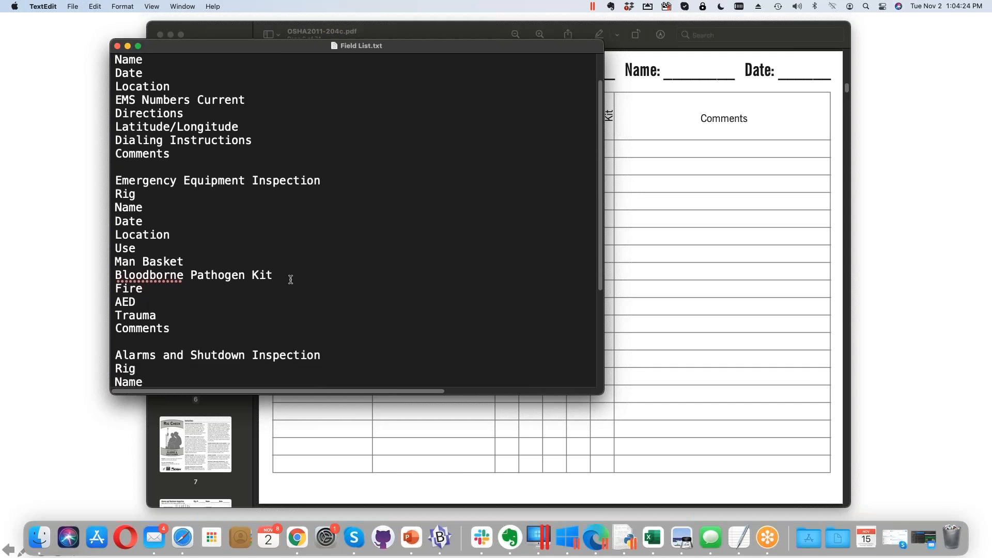
pyautogui.click(677, 59)
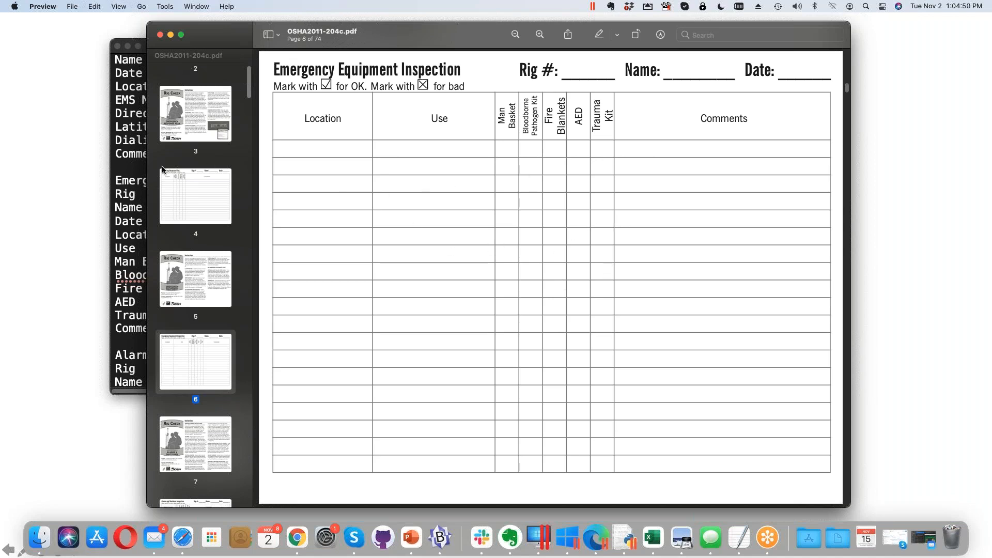
# Copy the complete list of inspection forms and fields from Field List.txt
pyautogui.click(133, 172)
pyautogui.moveTo(116, 57); pyautogui.dragTo(309, 340)
pyautogui.rightClick(348, 118)
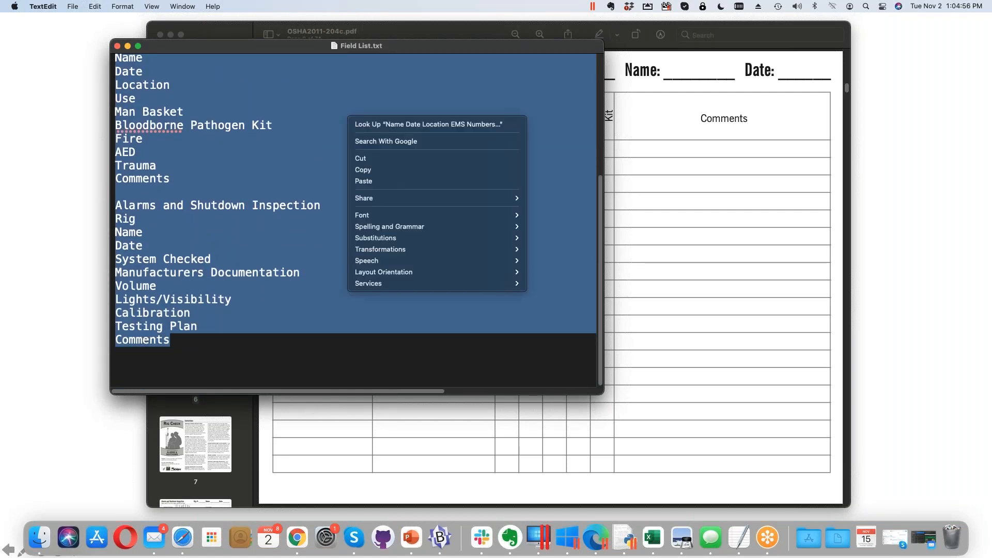
pyautogui.click(408, 168)
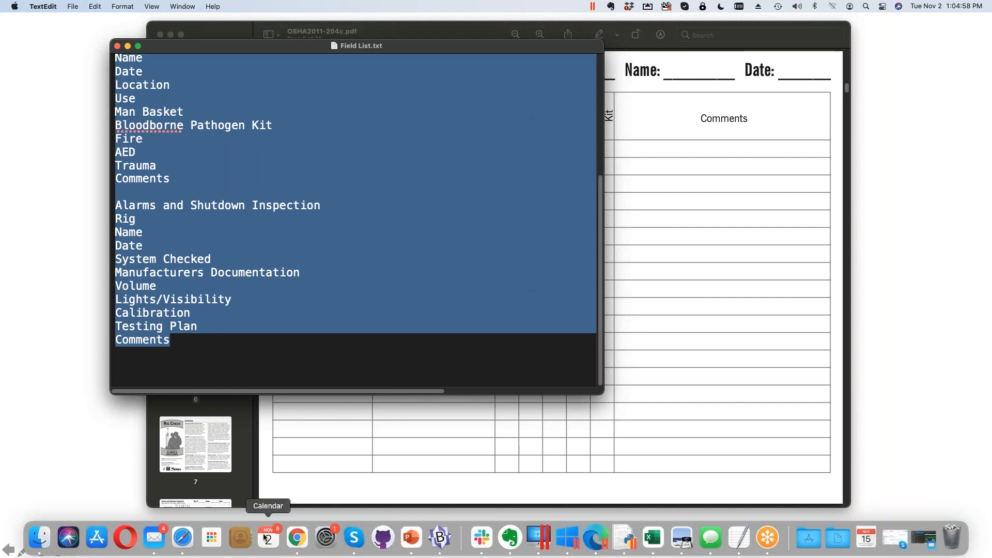
# Switch to Safari and open the Alpha TransForm form Designer
pyautogui.click(182, 540)
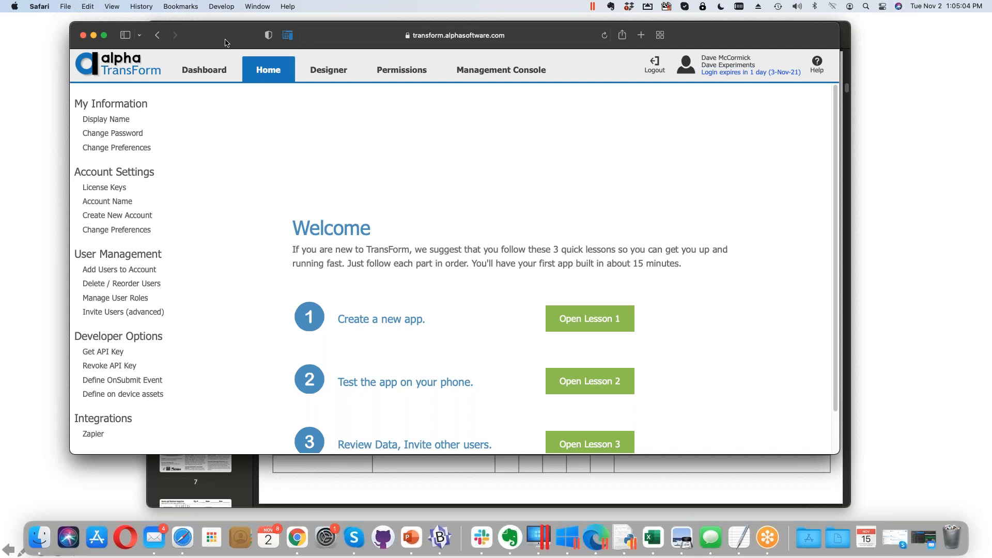
pyautogui.moveTo(226, 42); pyautogui.dragTo(178, 33)
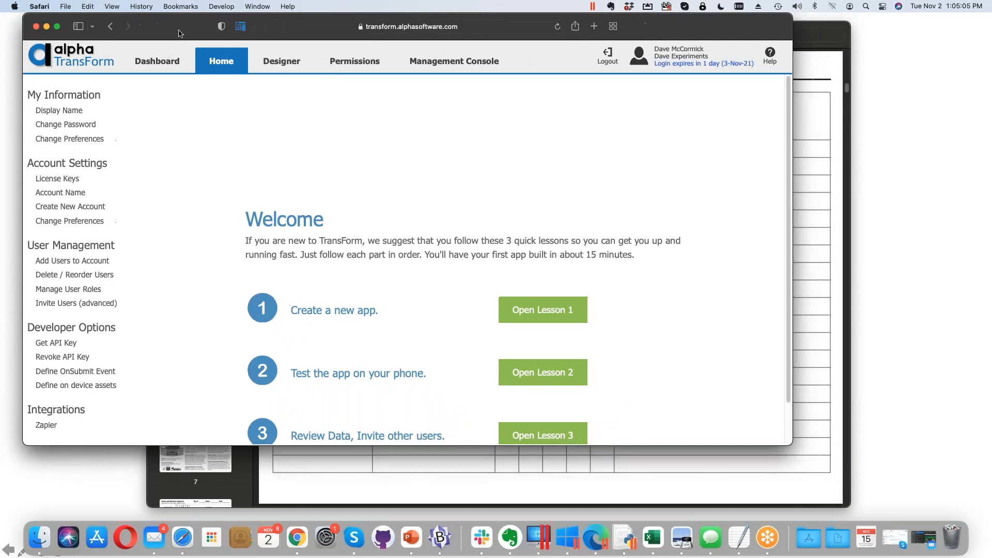
pyautogui.click(282, 62)
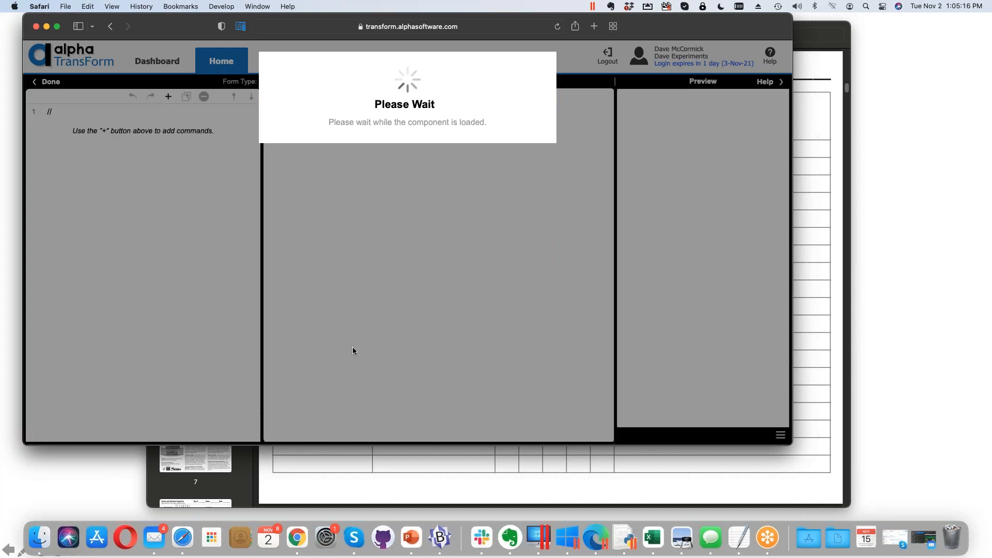
# Delete the existing "TT: Oil Gas Safety" form definition and save the change to the server
pyautogui.scroll(-5, 155, 217)
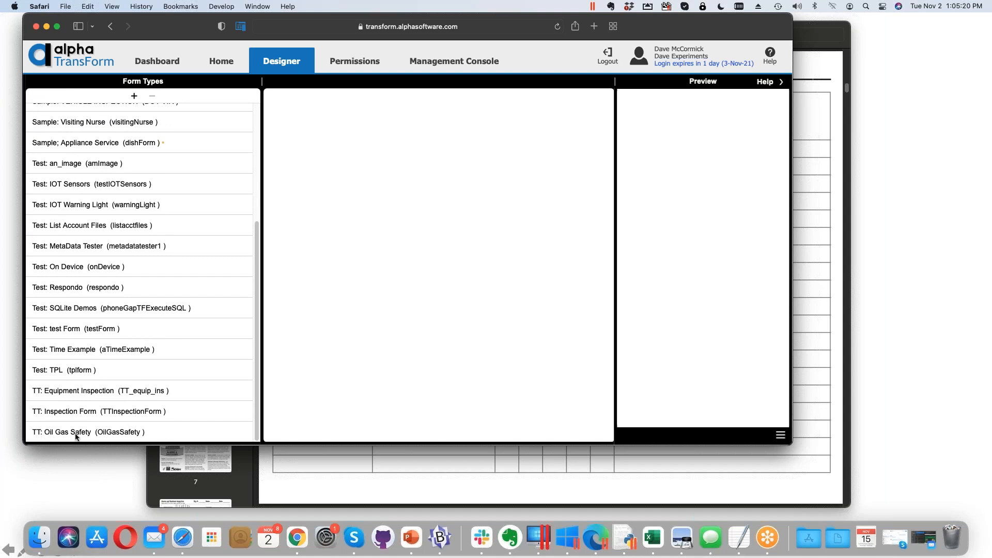
pyautogui.click(115, 433)
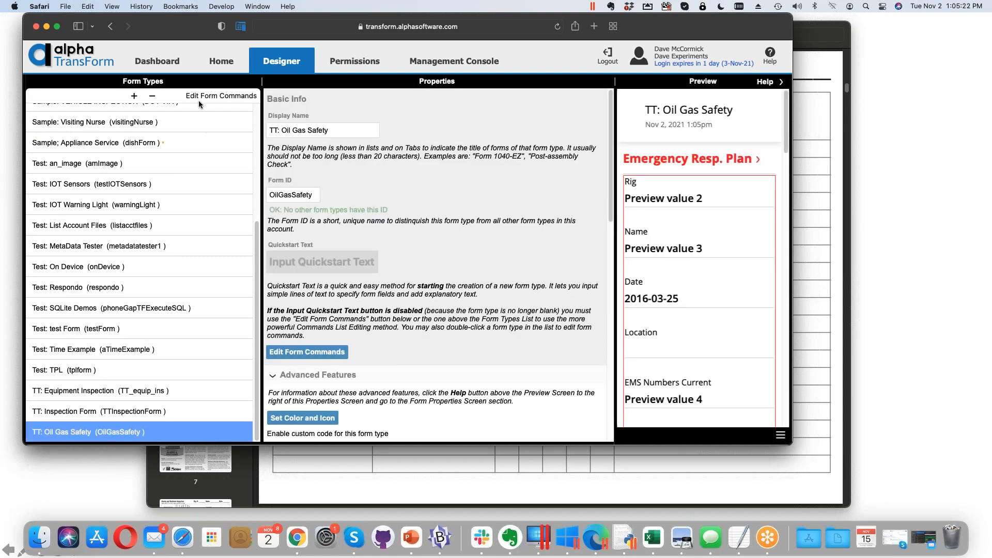
pyautogui.click(152, 97)
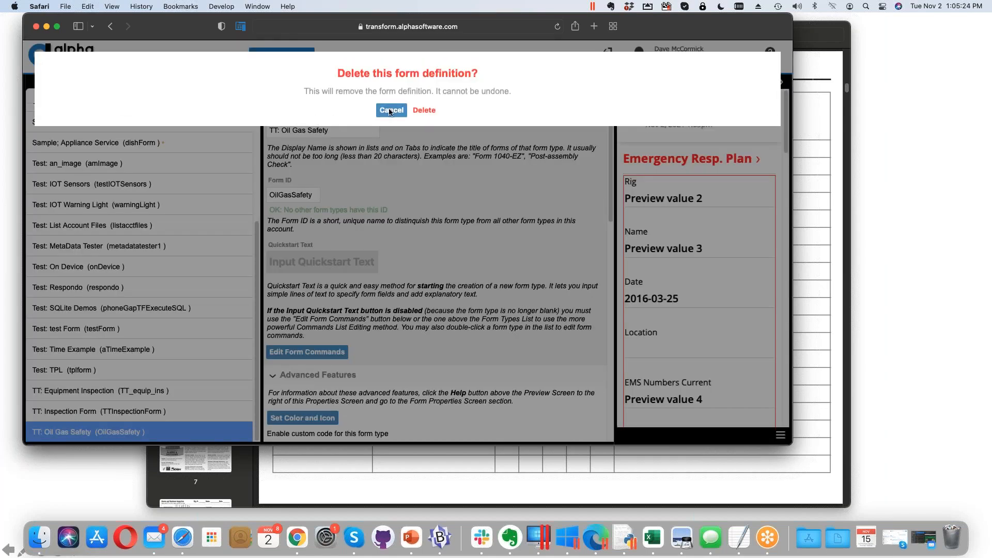
pyautogui.click(424, 109)
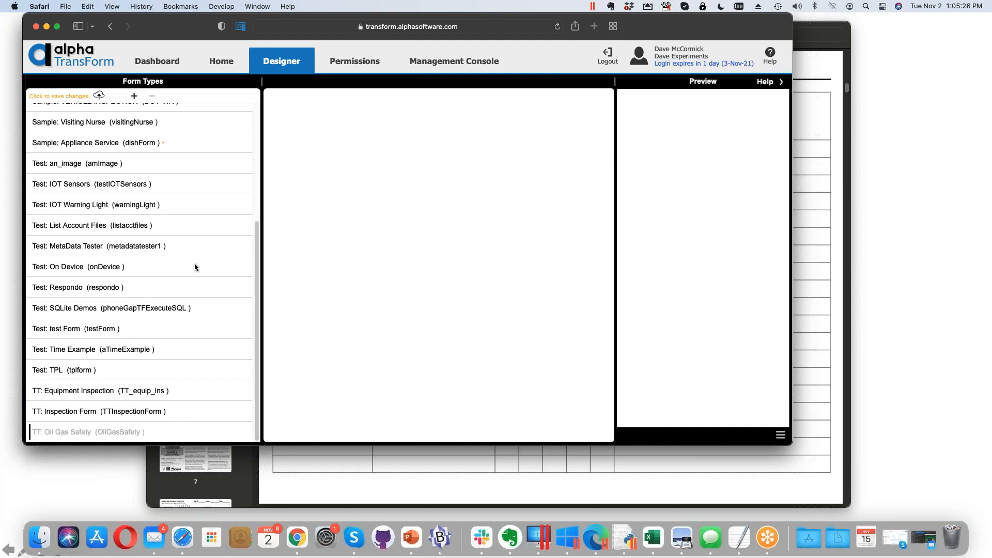
pyautogui.click(99, 95)
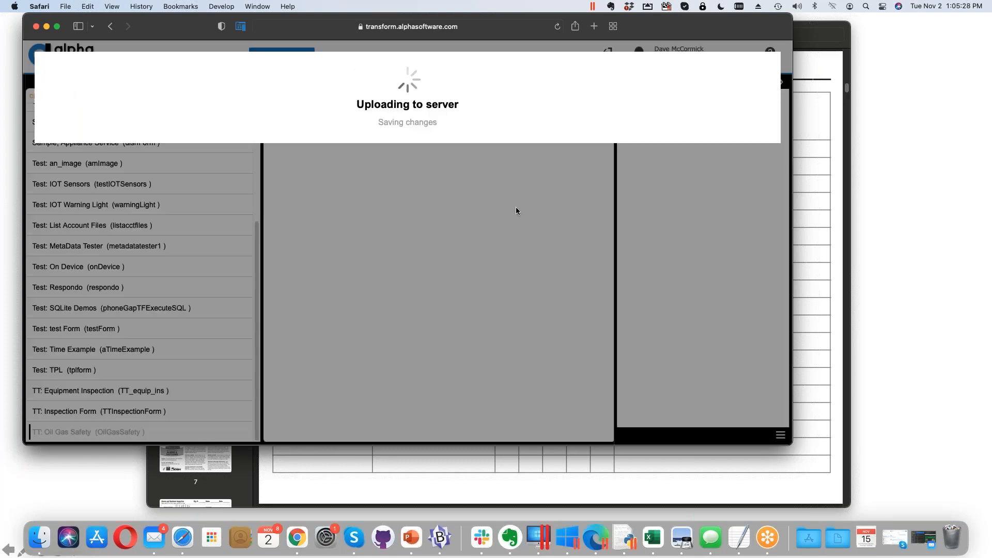
pyautogui.click(408, 158)
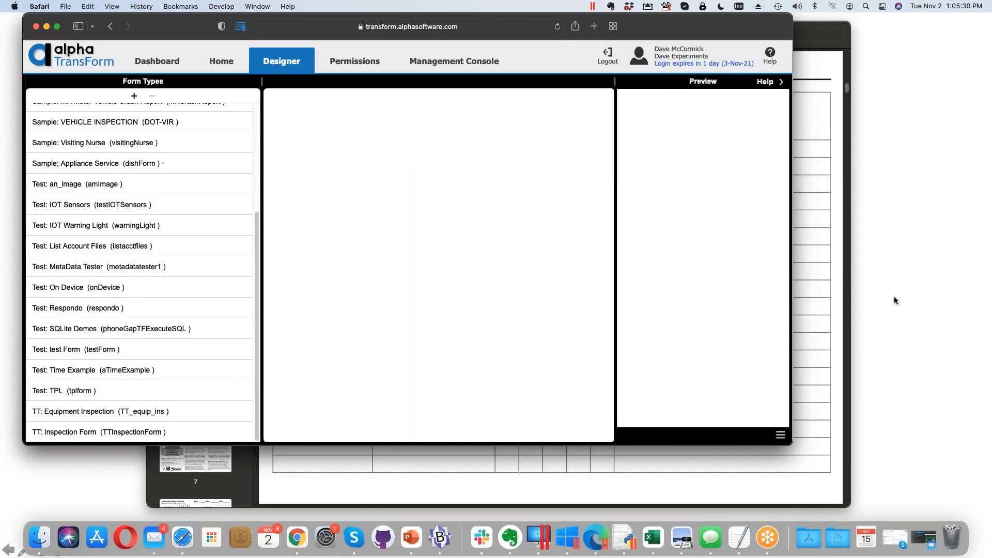
# Add a blank form type and set its display name to "TT: Oil and Gas Safety"
pyautogui.click(134, 97)
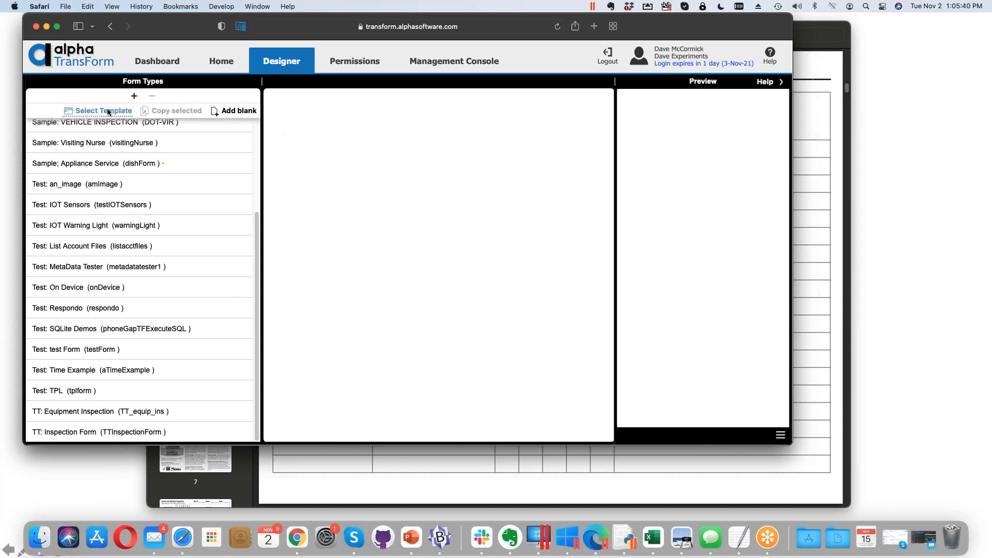
pyautogui.click(230, 112)
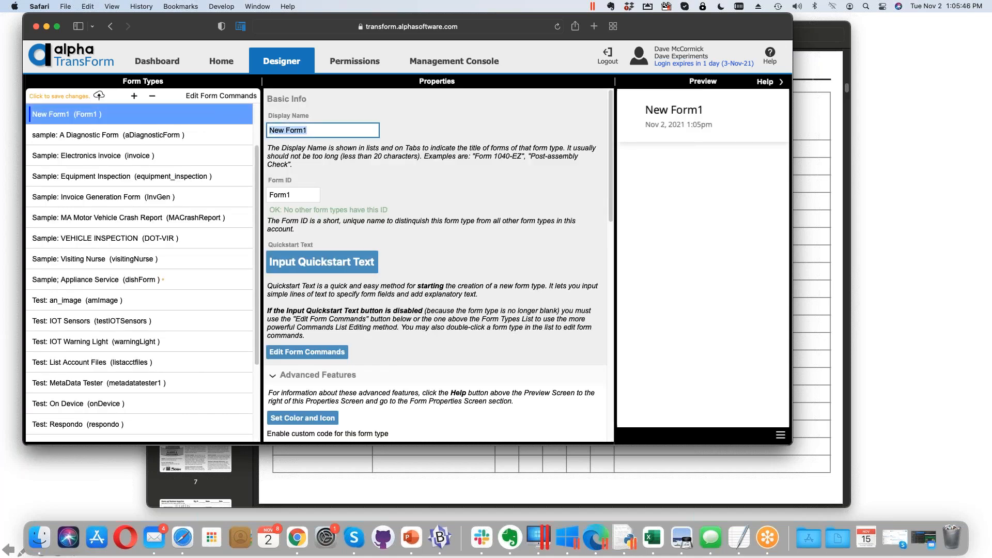
pyautogui.write('Oil')
pyautogui.press('BackSpace')
pyautogui.press('BackSpace')
pyautogui.press('BackSpace')
pyautogui.press('BackSpace')
pyautogui.write('TT: Oil and Gas Safety')
pyautogui.press('Tab')
# Set the new form's ID to OilandGasSafety
pyautogui.press('super+a')
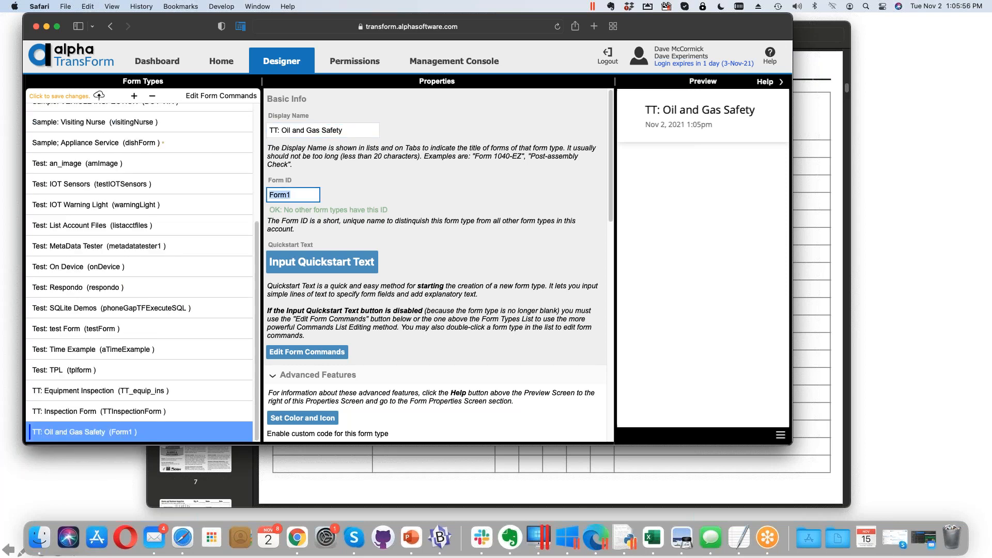
pyautogui.write('OilandGasS')
pyautogui.write('aefty')
pyautogui.press('BackSpace')
pyautogui.press('BackSpace')
pyautogui.press('BackSpace')
pyautogui.write('fety')
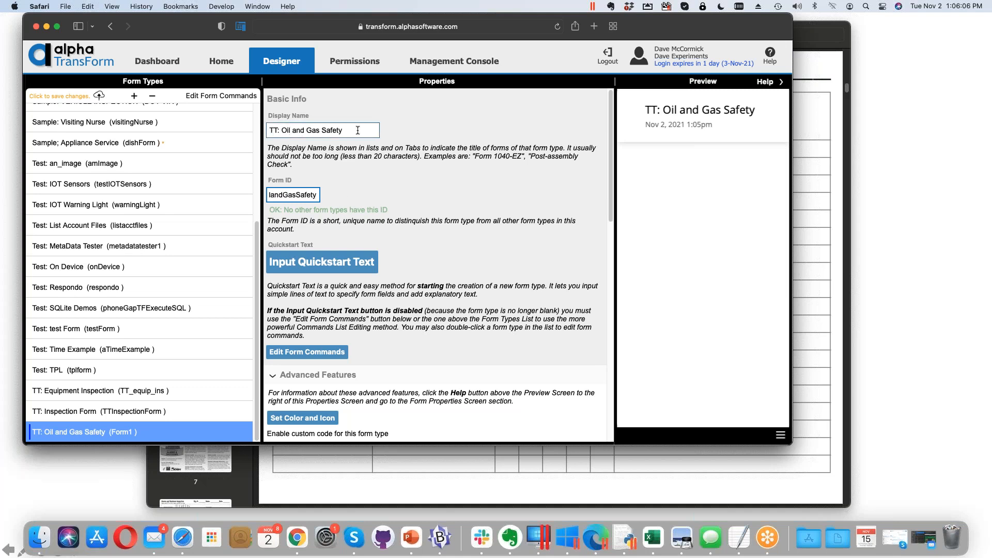
pyautogui.moveTo(282, 195); pyautogui.dragTo(353, 199)
pyautogui.click(353, 199)
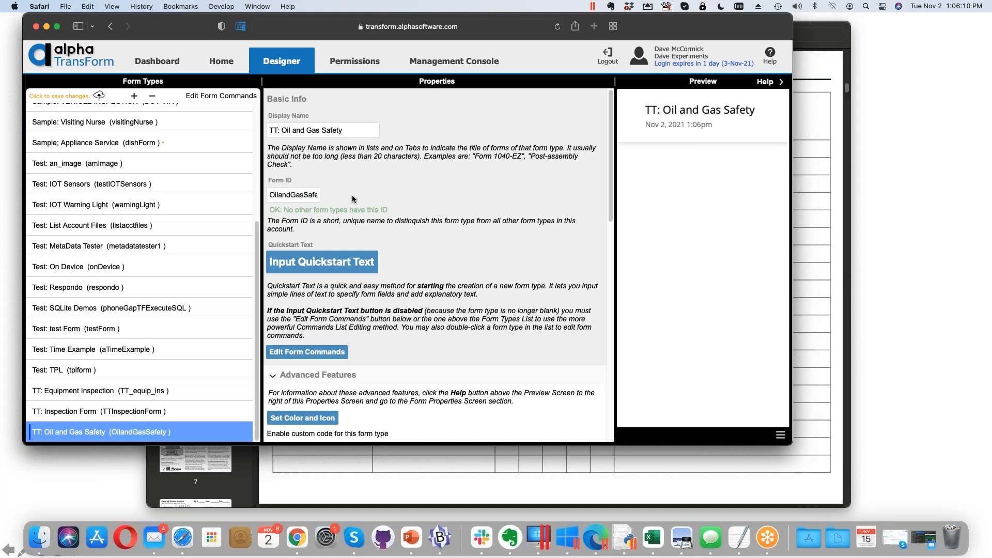
pyautogui.click(284, 195)
pyautogui.click(277, 195)
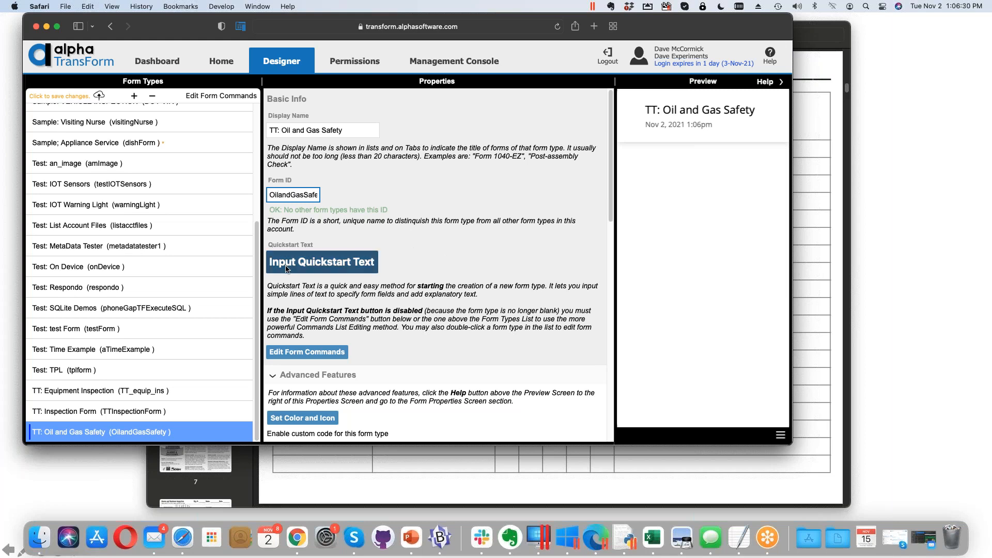
# Paste the copied field list into the new form's Quickstart text and check it in the refreshed simple preview
pyautogui.click(353, 268)
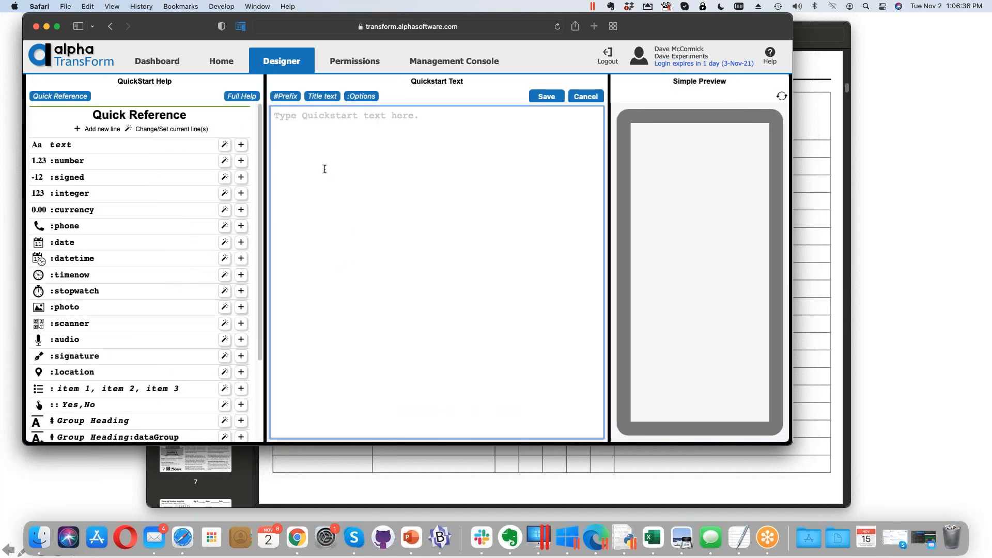
pyautogui.rightClick(309, 143)
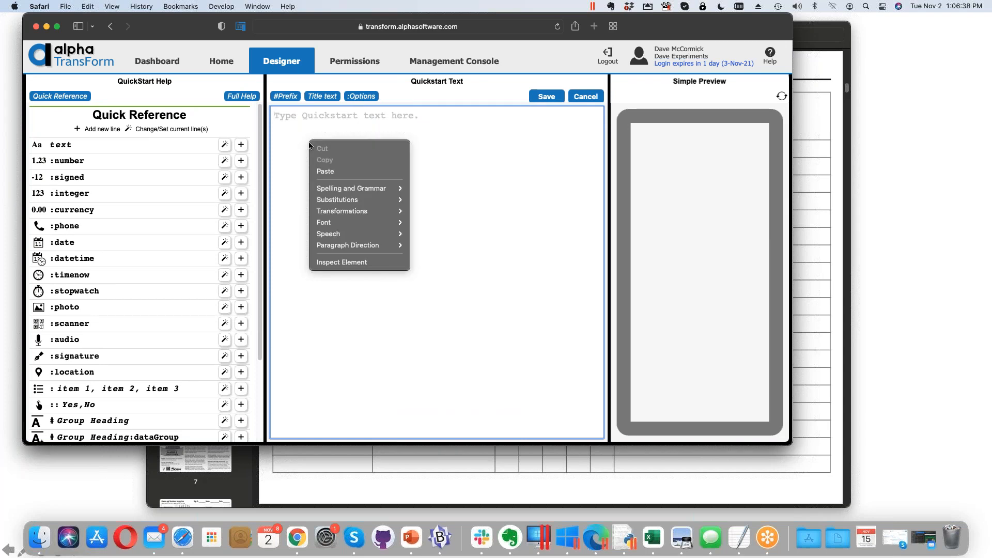
pyautogui.click(360, 172)
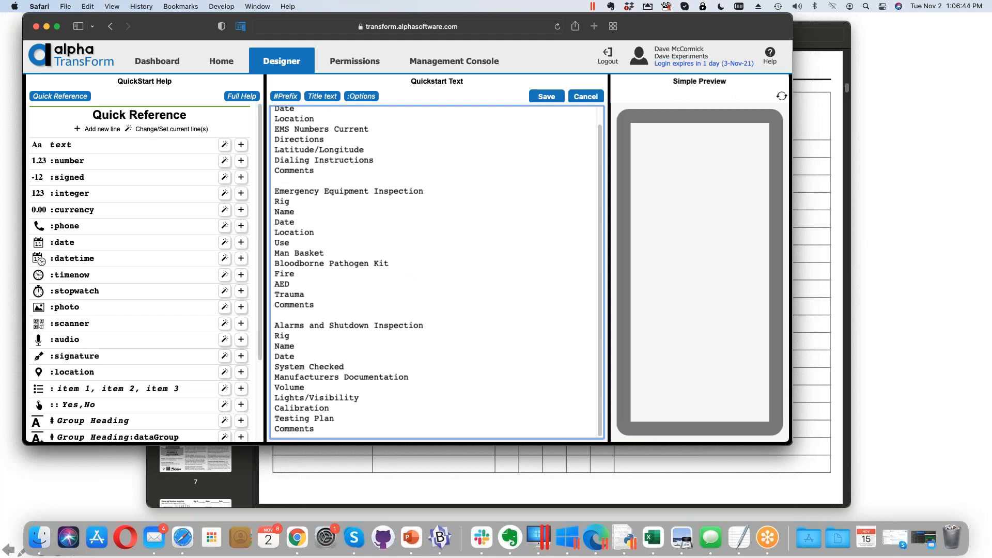
pyautogui.click(782, 96)
pyautogui.scroll(-10, 717, 204)
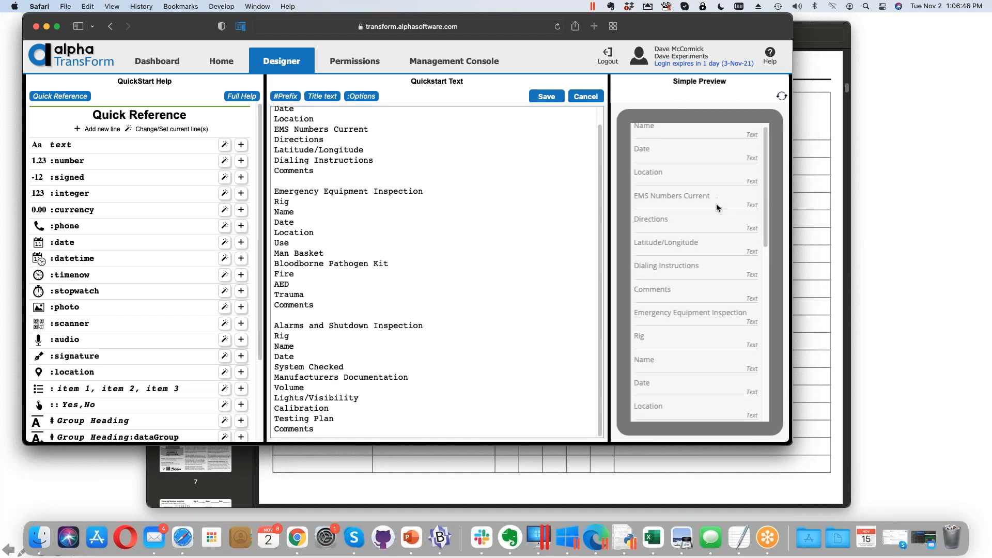
pyautogui.scroll(15, 715, 204)
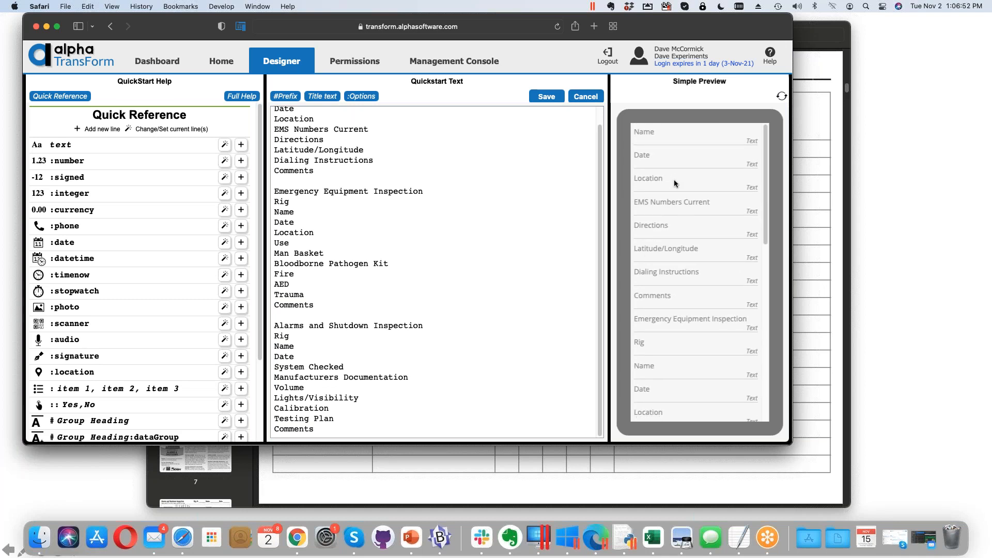
pyautogui.scroll(-8, 691, 385)
pyautogui.scroll(-3, 698, 273)
pyautogui.scroll(15, 698, 274)
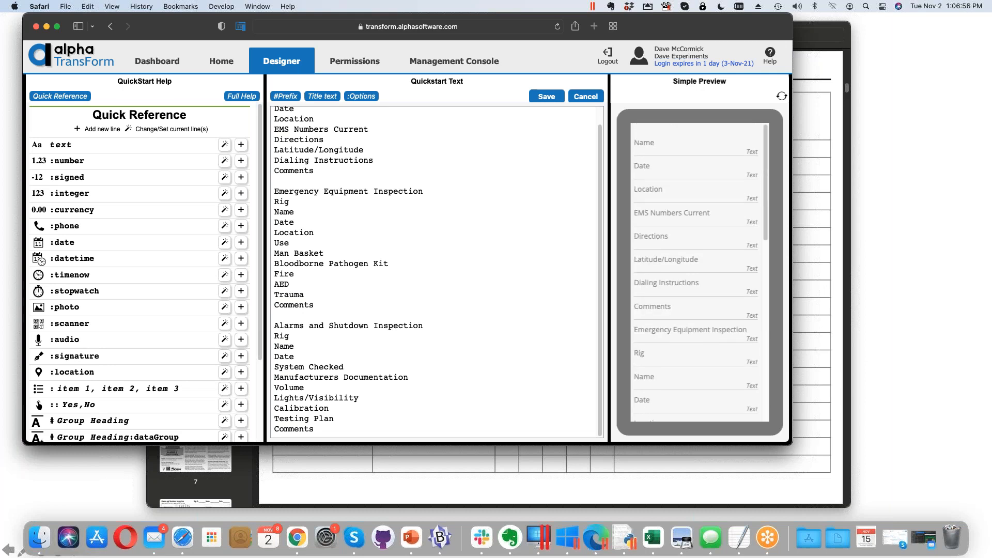
pyautogui.scroll(-1, 664, 285)
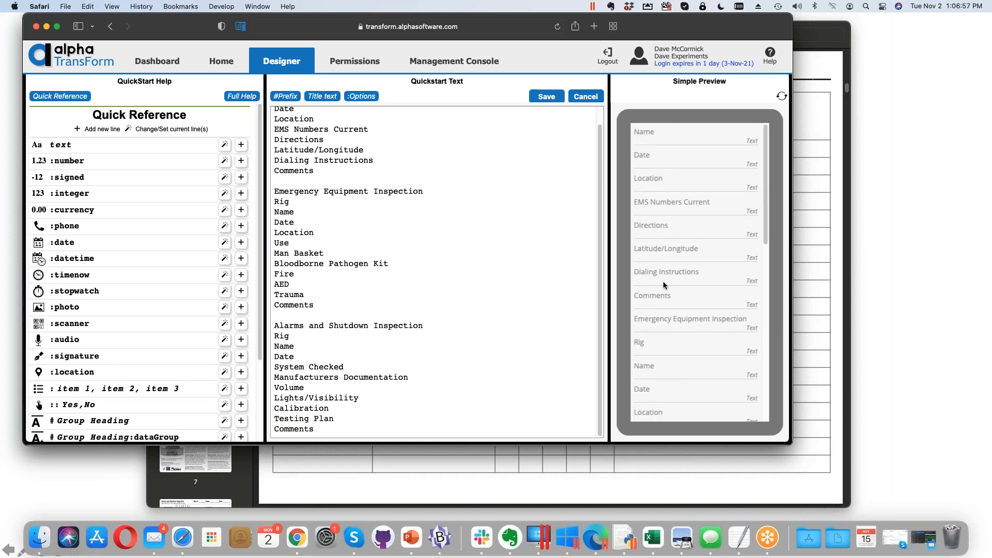
# Remove the blank lines before Emergency Equipment Inspection and Alarms and Shutdown Inspection in the Quickstart text
pyautogui.click(331, 180)
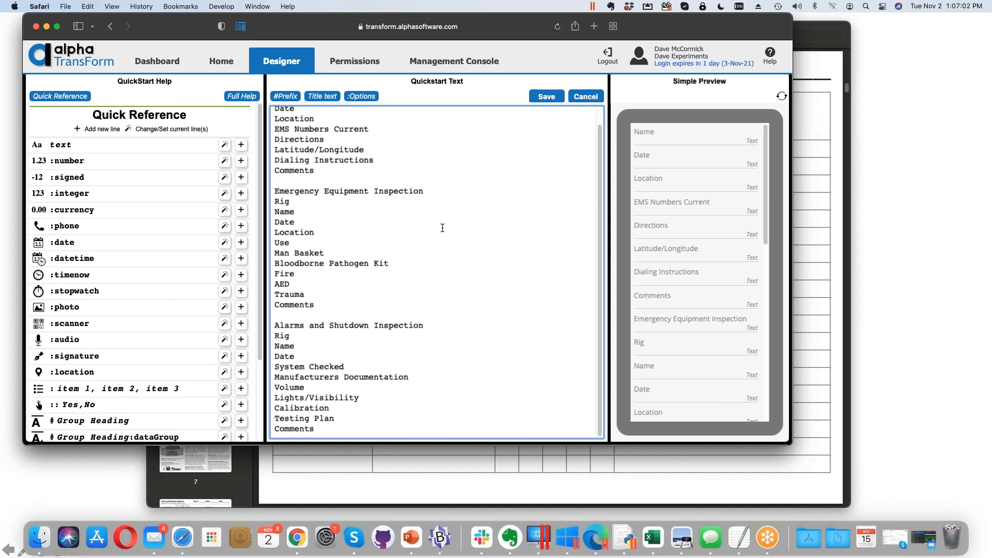
pyautogui.press('Delete')
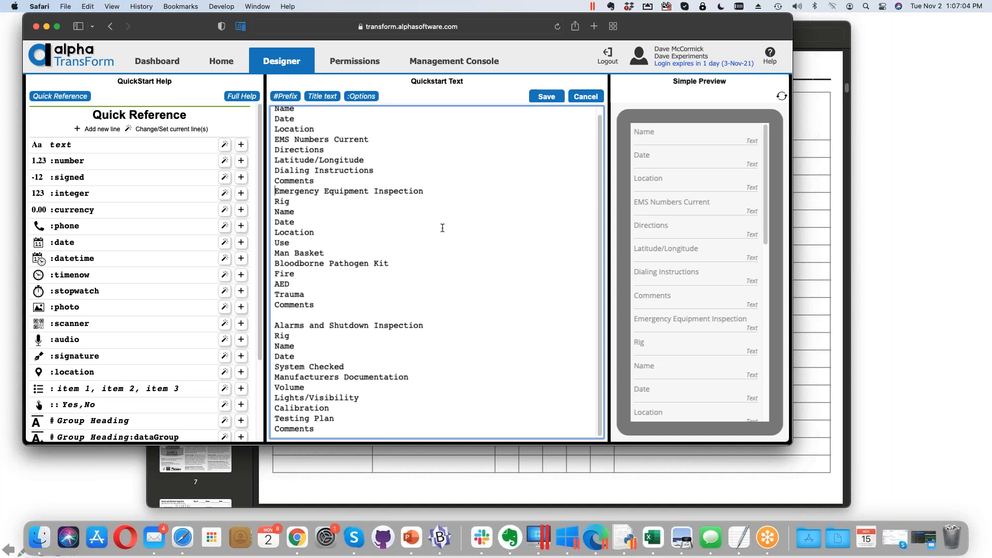
pyautogui.press('Down')
pyautogui.press('Down')
pyautogui.press('Down')
pyautogui.press('Down')
pyautogui.press('Delete')
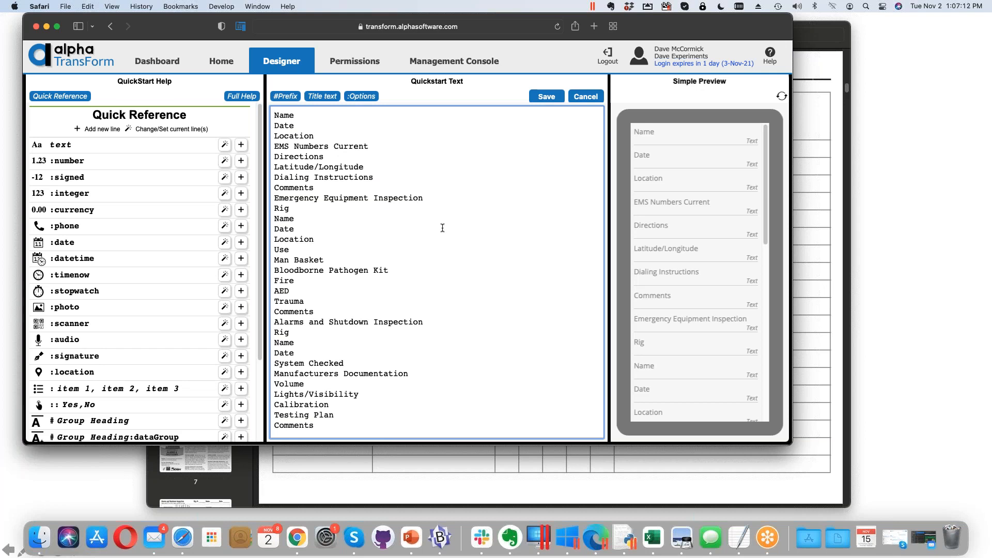
# Copy the missing "Emergency Response Plan" and "Rig" lines from Field List.txt in TextEdit and insert them at the start of the Quickstart text in Safari
pyautogui.press('Return')
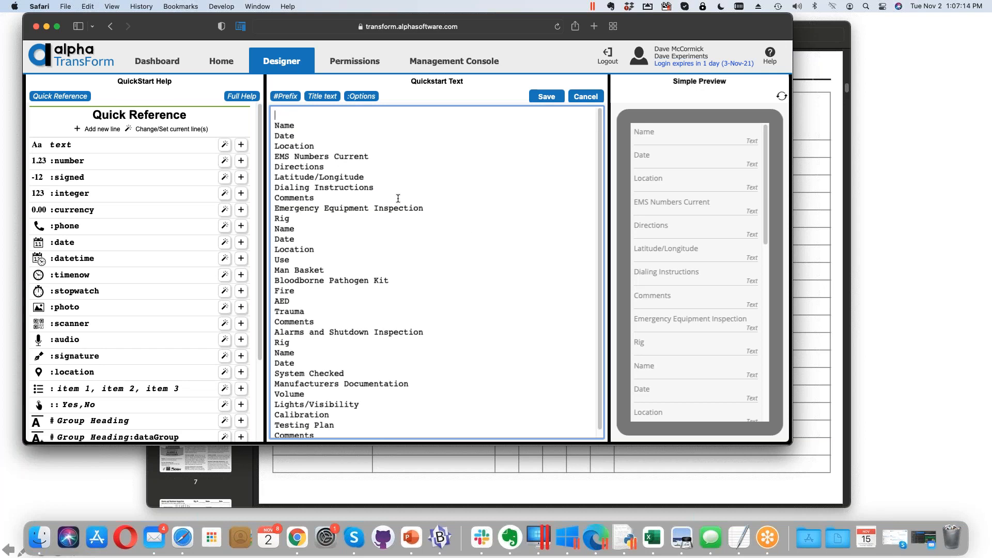
pyautogui.moveTo(430, 208); pyautogui.dragTo(269, 208)
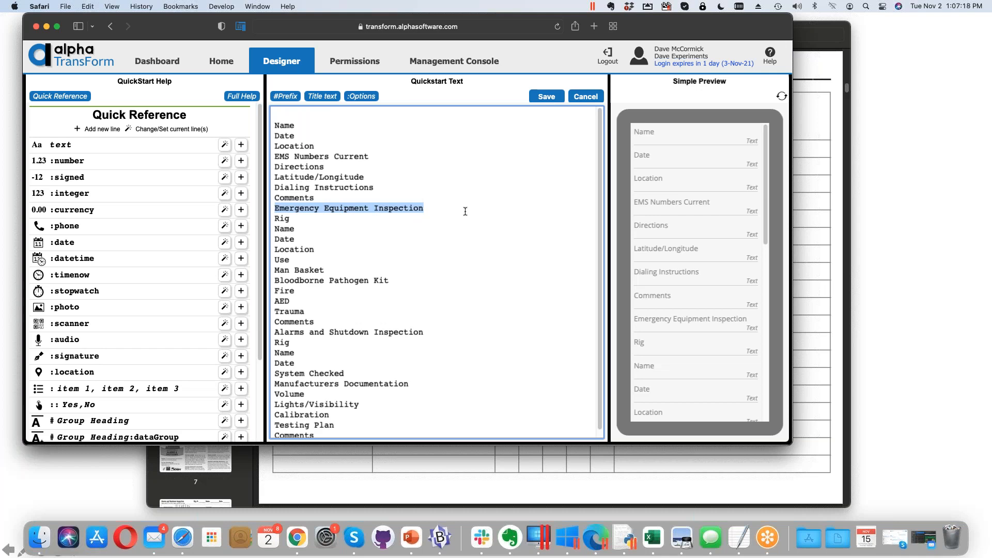
pyautogui.click(241, 488)
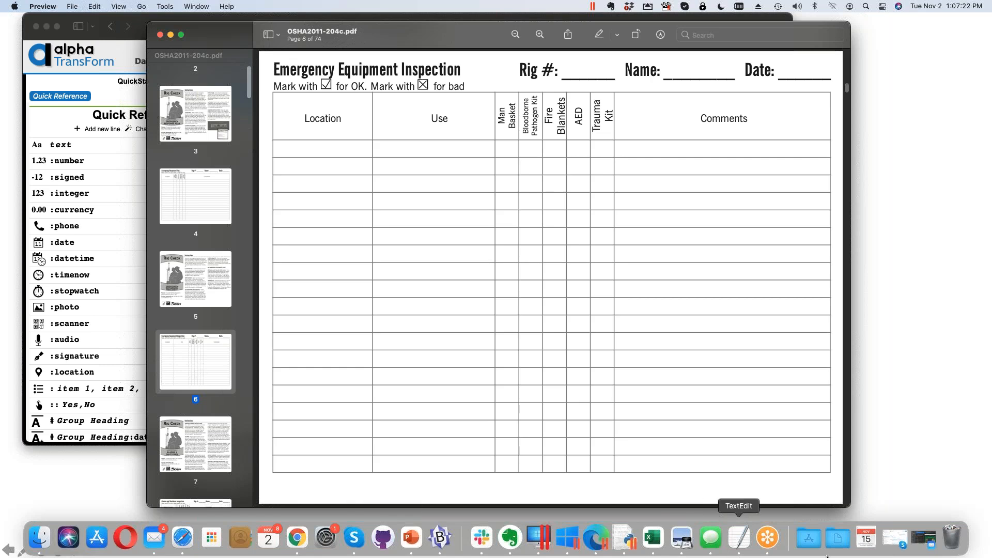
pyautogui.click(739, 537)
pyautogui.scroll(5, 299, 139)
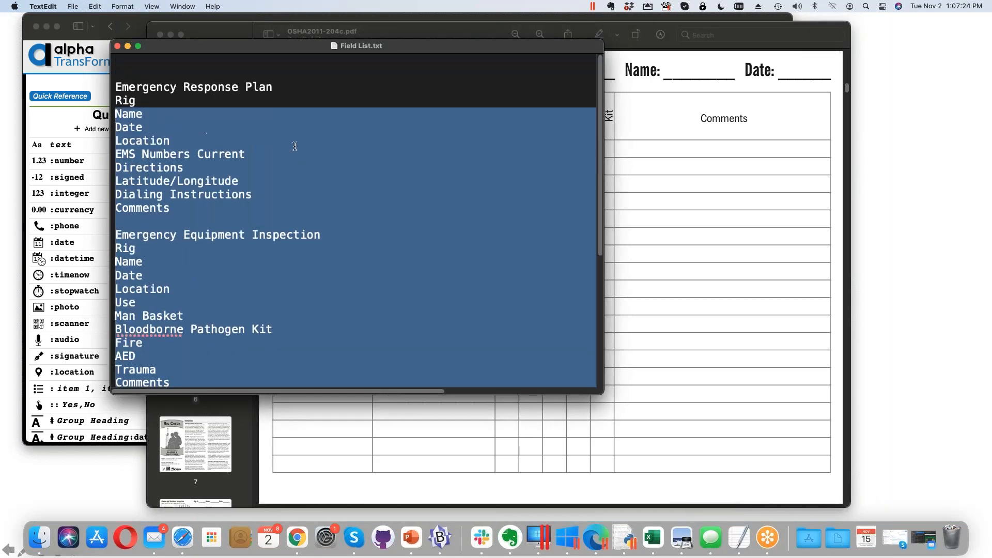
pyautogui.moveTo(163, 88)
pyautogui.mouseDown()
pyautogui.moveTo(90, 61)
pyautogui.moveTo(144, 84)
pyautogui.mouseUp()
pyautogui.click(248, 76)
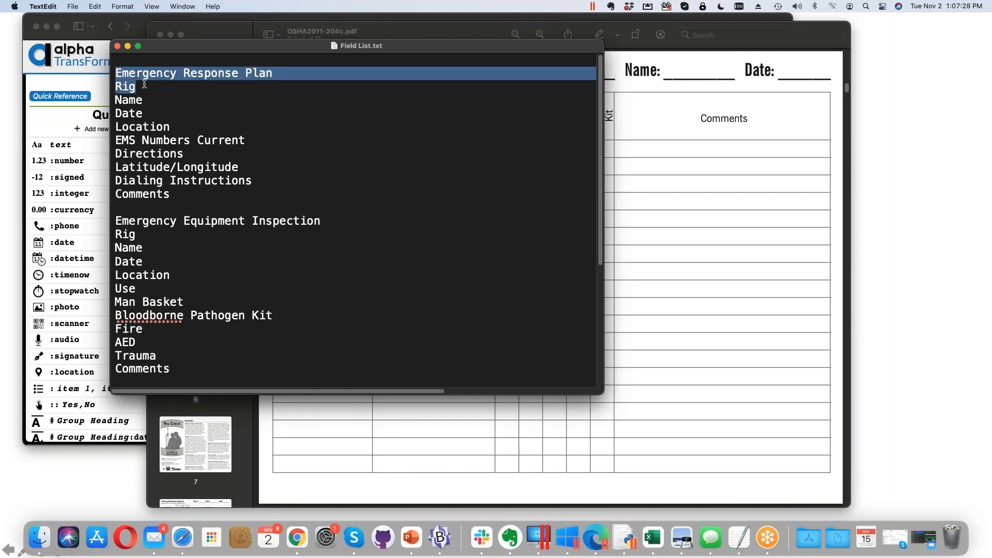
pyautogui.click(182, 538)
pyautogui.click(291, 115)
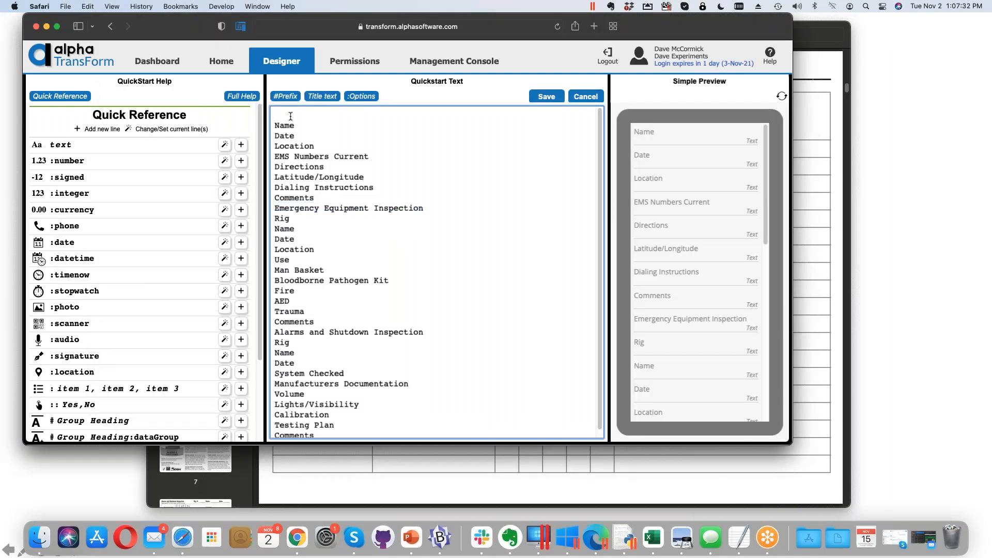
pyautogui.press('super+v')
pyautogui.click(337, 135)
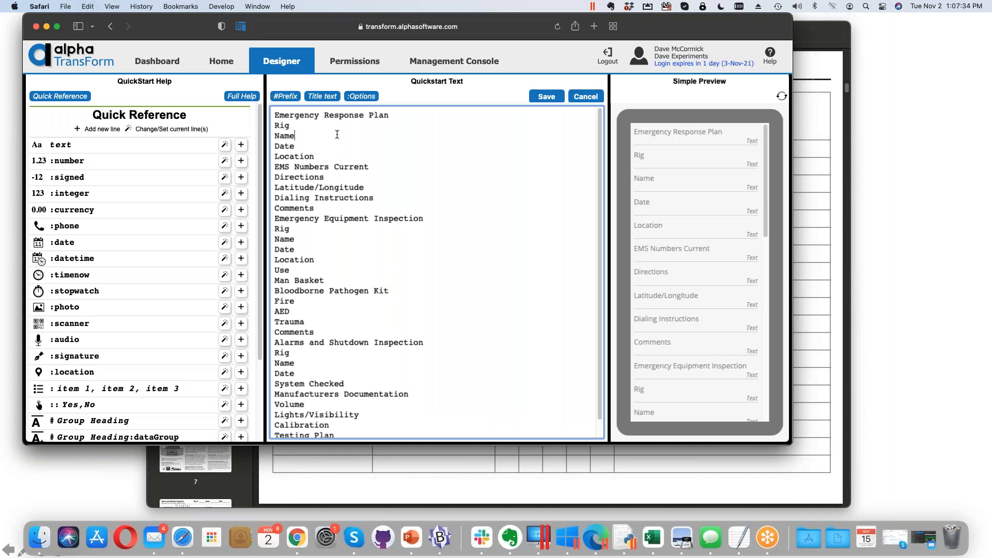
# Set the Emergency Response Plan's Date field to the date type and its Location field to the location type
pyautogui.click(393, 117)
pyautogui.click(314, 125)
pyautogui.click(313, 146)
pyautogui.click(326, 157)
pyautogui.click(298, 126)
pyautogui.click(296, 147)
pyautogui.click(224, 243)
pyautogui.click(330, 158)
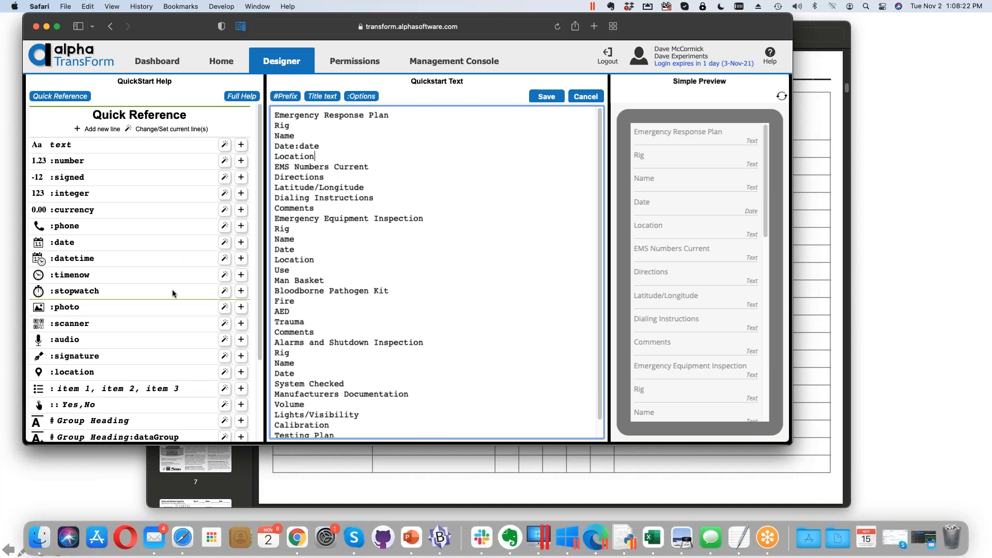
pyautogui.click(225, 373)
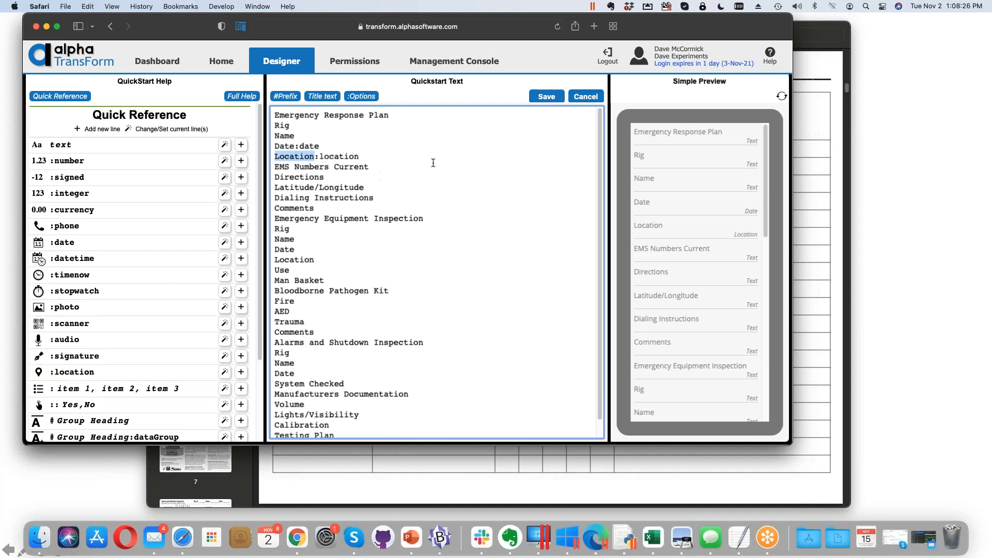
pyautogui.click(370, 155)
pyautogui.moveTo(297, 148)
pyautogui.mouseDown()
pyautogui.moveTo(350, 145)
pyautogui.moveTo(294, 153)
pyautogui.mouseUp()
pyautogui.click(326, 146)
# Set the Emergency Equipment Inspection's Date field to the date type and its Location field to the location type
pyautogui.scroll(-1, 416, 245)
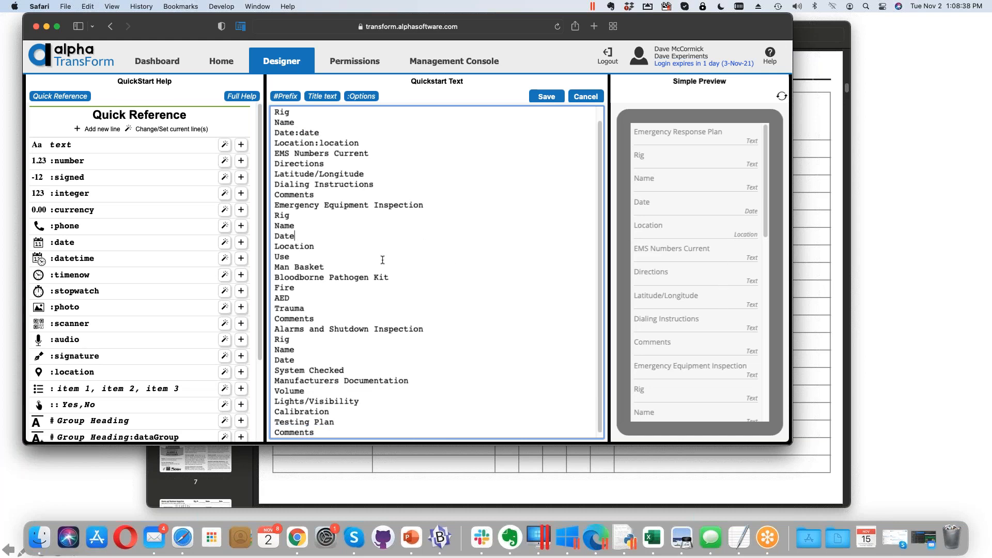
pyautogui.click(224, 243)
pyautogui.click(224, 372)
pyautogui.scroll(1, 397, 264)
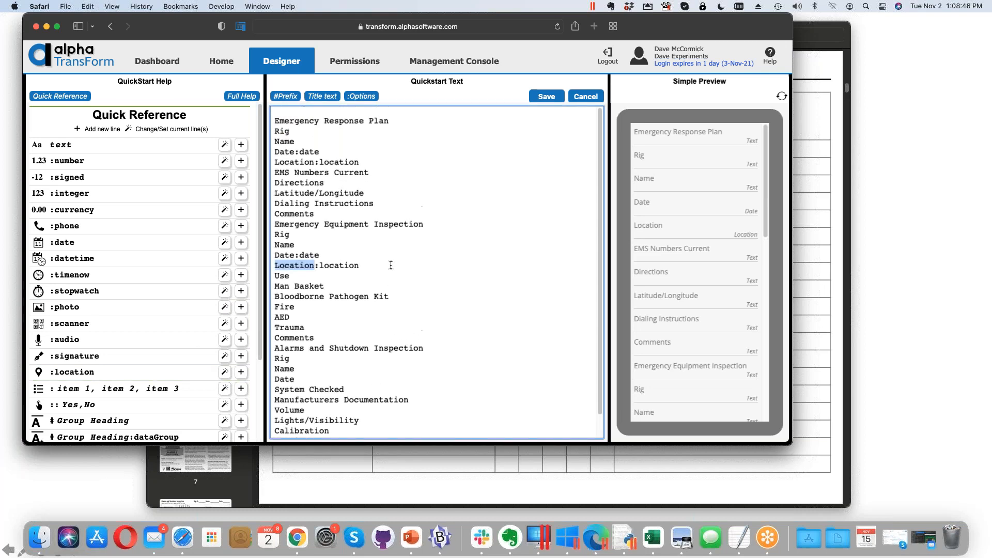
# Remove the location type from the Emergency Response Plan's Location field and apply it to Latitude/Longitude instead
pyautogui.click(394, 187)
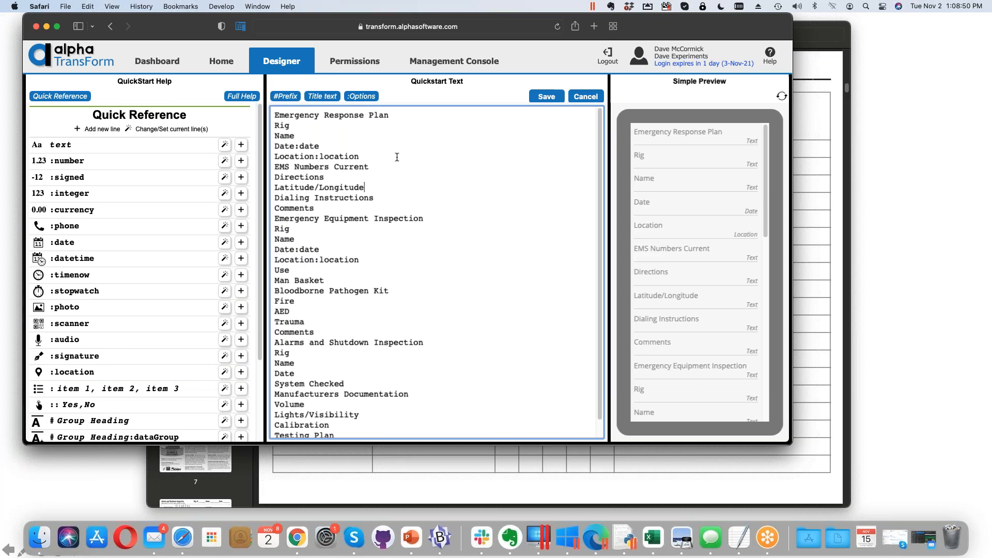
pyautogui.moveTo(316, 157); pyautogui.dragTo(385, 159)
pyautogui.press('BackSpace')
pyautogui.click(366, 187)
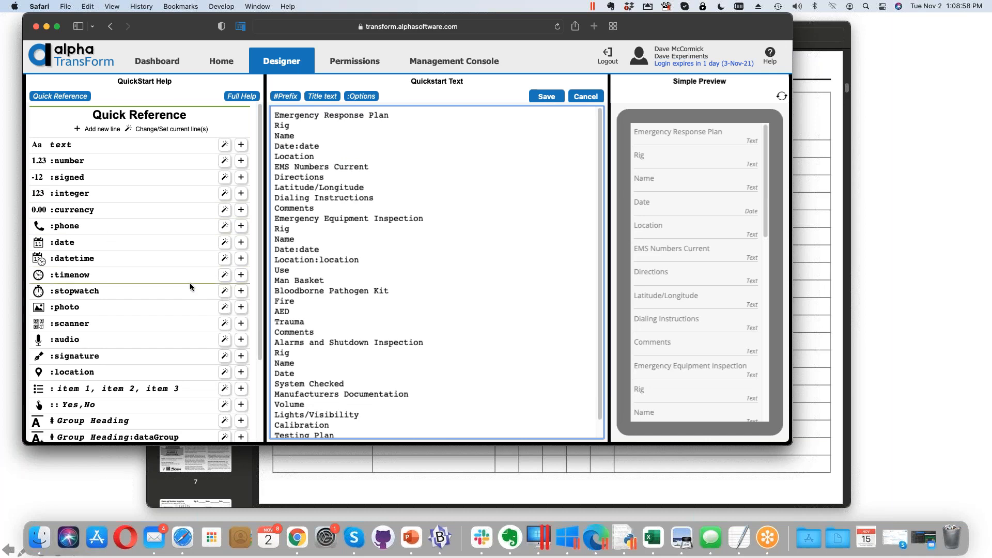
pyautogui.click(224, 372)
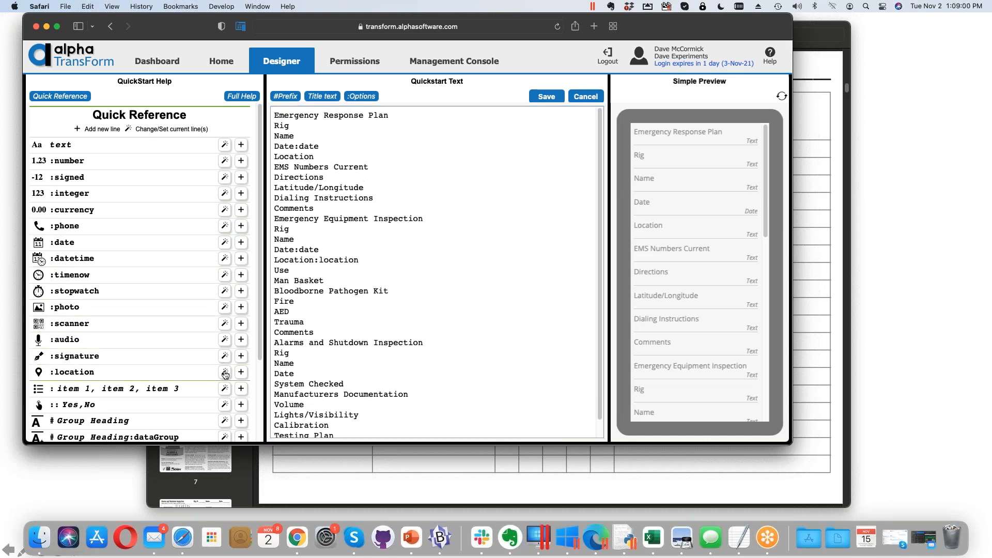
pyautogui.click(414, 190)
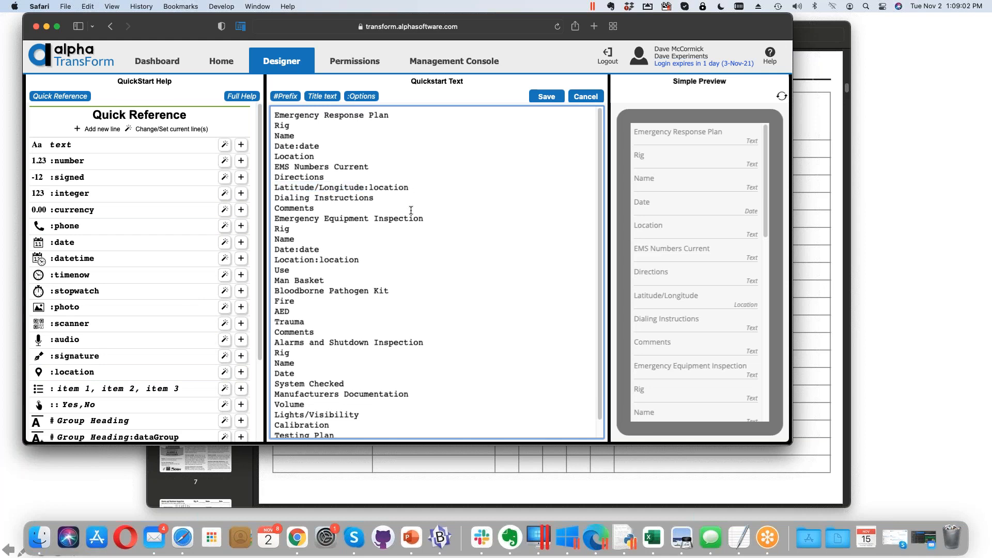
# Remove the location type from the Emergency Equipment Inspection's Location field, leaving it as plain text
pyautogui.moveTo(315, 260); pyautogui.dragTo(368, 260)
pyautogui.press('BackSpace')
pyautogui.scroll(-1, 341, 259)
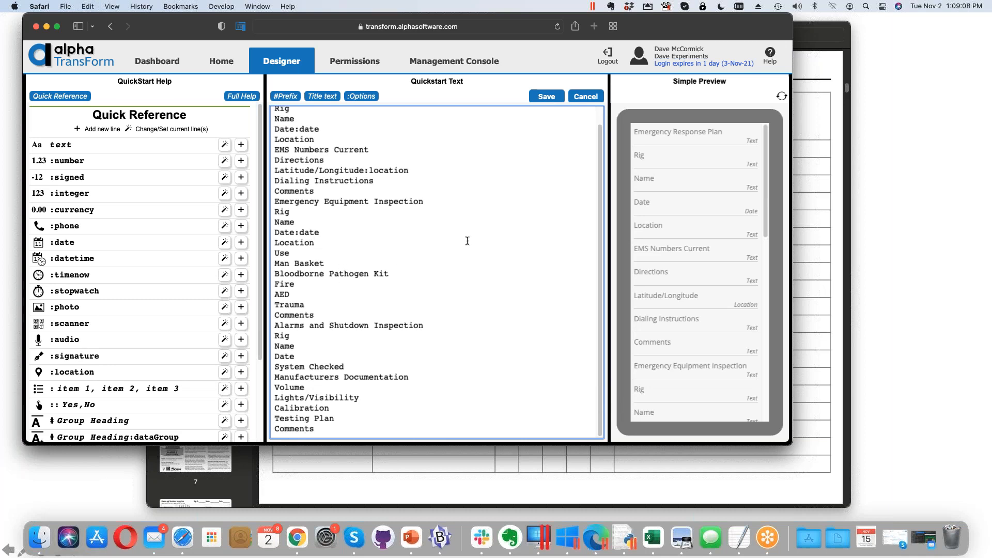
# Make EMS Numbers Current, Directions and Dialing Instructions Yes,No button fields in the Quickstart text
pyautogui.scroll(2, 416, 199)
pyautogui.scroll(-1, 416, 199)
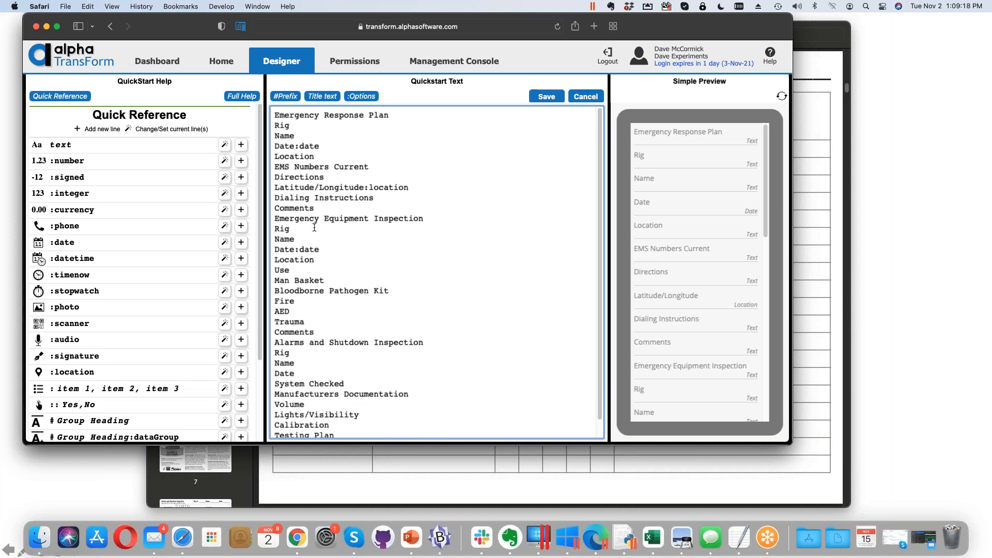
pyautogui.click(326, 247)
pyautogui.click(224, 404)
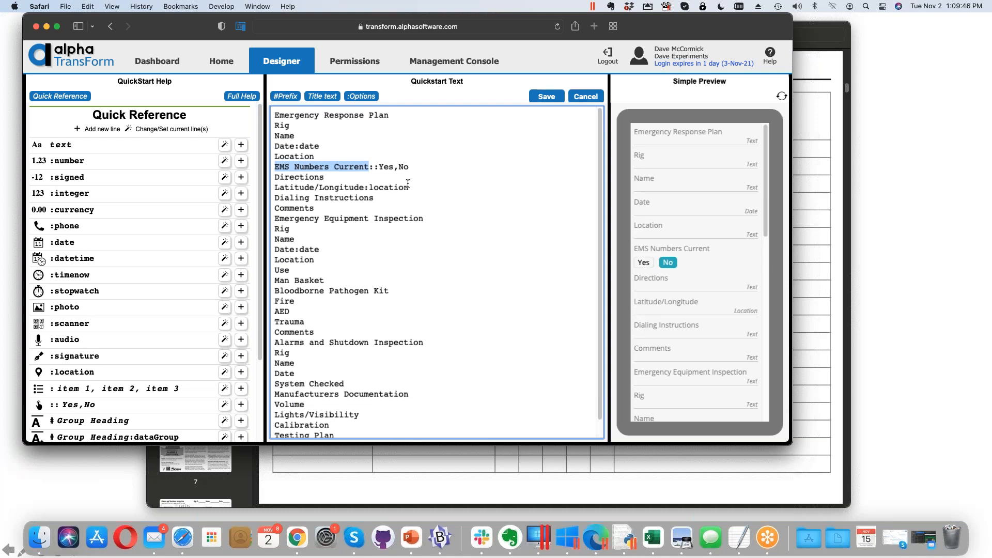
pyautogui.click(349, 176)
pyautogui.click(224, 406)
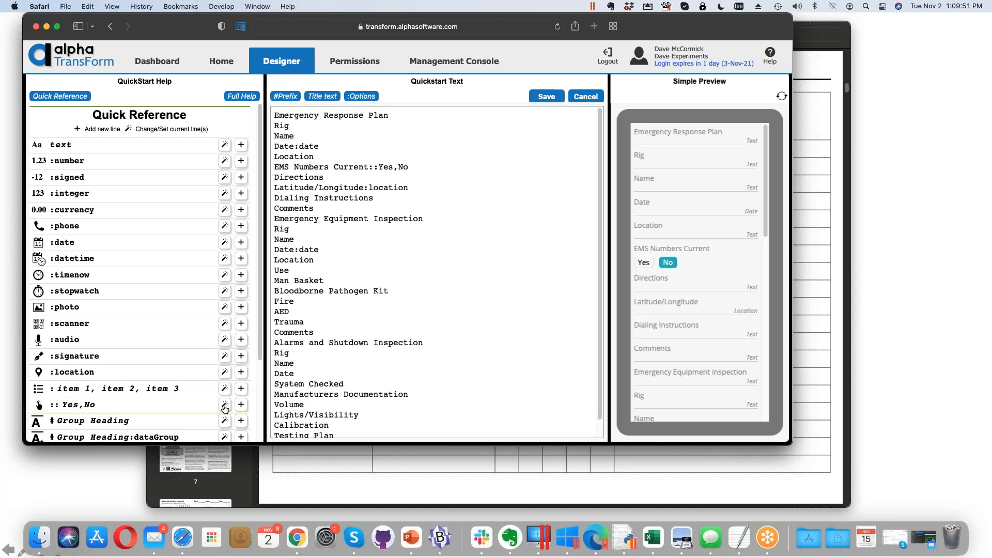
pyautogui.click(382, 199)
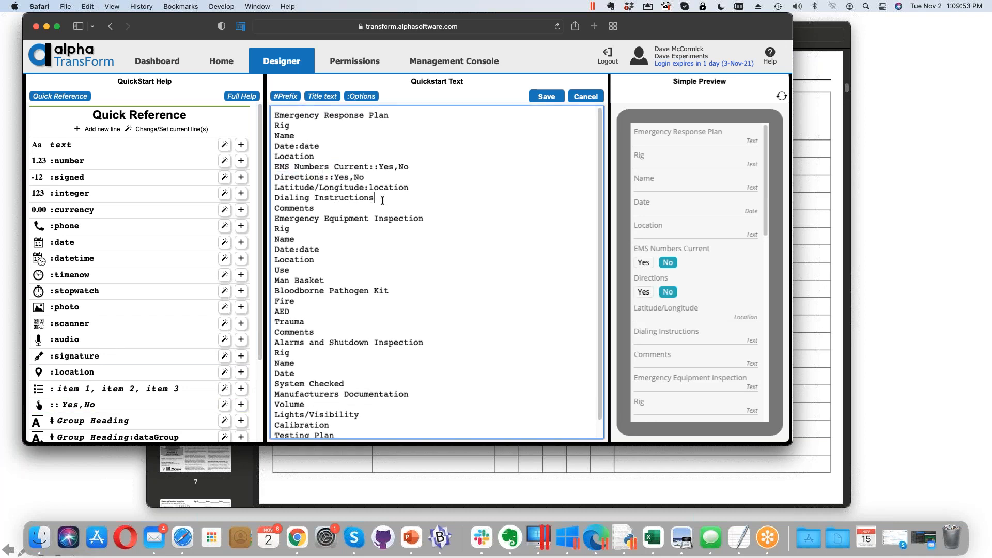
pyautogui.click(224, 406)
pyautogui.click(425, 190)
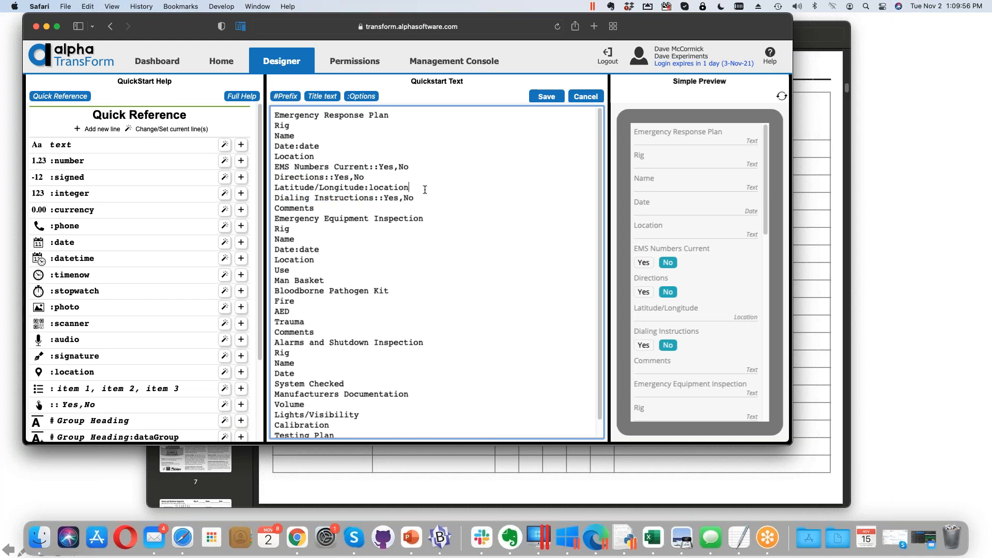
pyautogui.moveTo(408, 188); pyautogui.dragTo(369, 188)
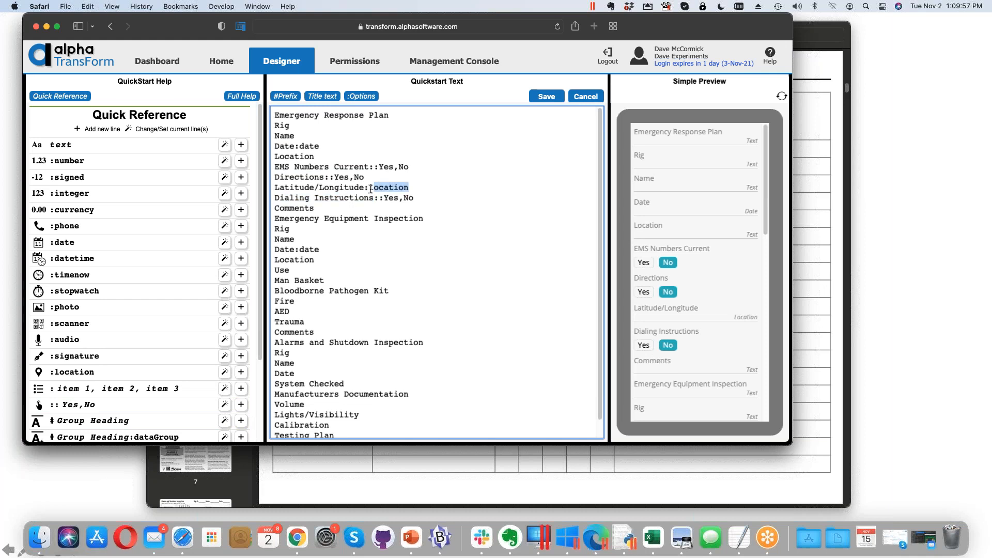
pyautogui.click(438, 184)
pyautogui.click(412, 211)
# Save the Quickstart text and upload the new Oil and Gas Safety form type to the server
pyautogui.click(546, 97)
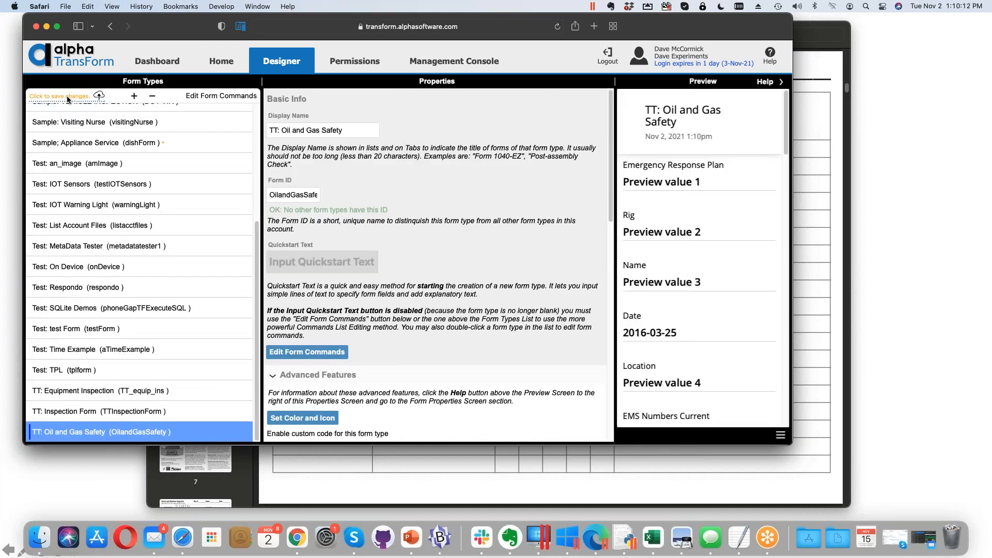
pyautogui.click(66, 97)
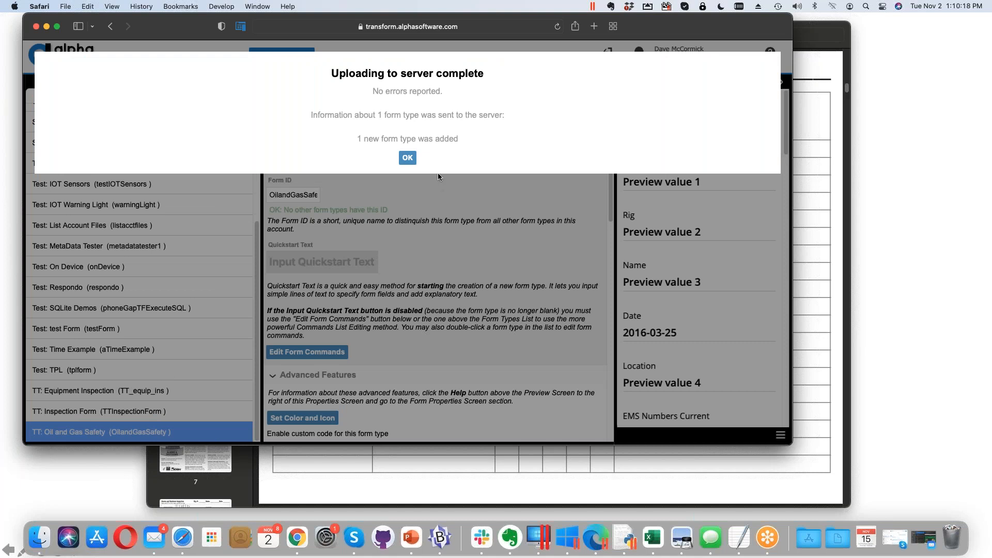
pyautogui.click(408, 158)
pyautogui.scroll(-10, 726, 201)
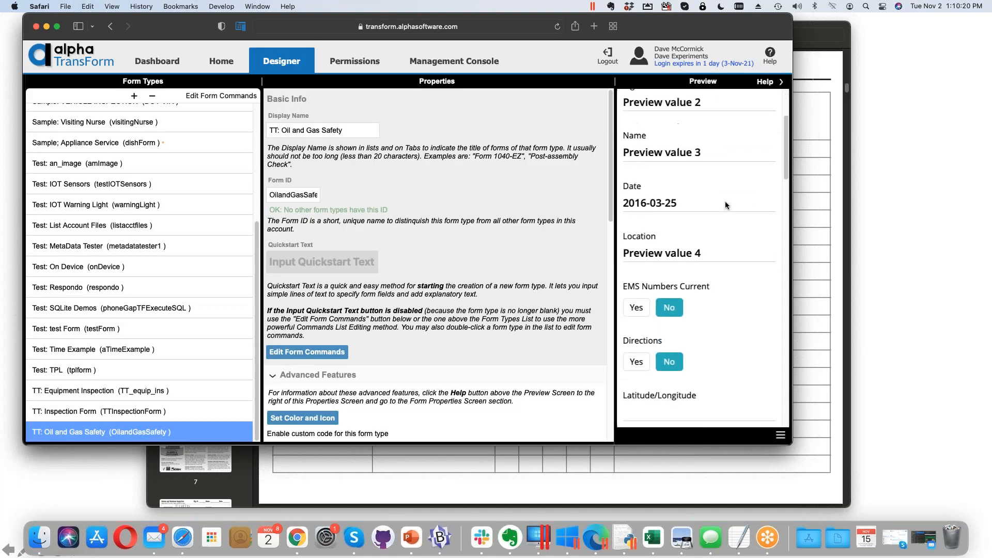
# Look through the new form's preview and open the TT: Oil and Gas Safety form type's commands for editing
pyautogui.scroll(-15, 724, 205)
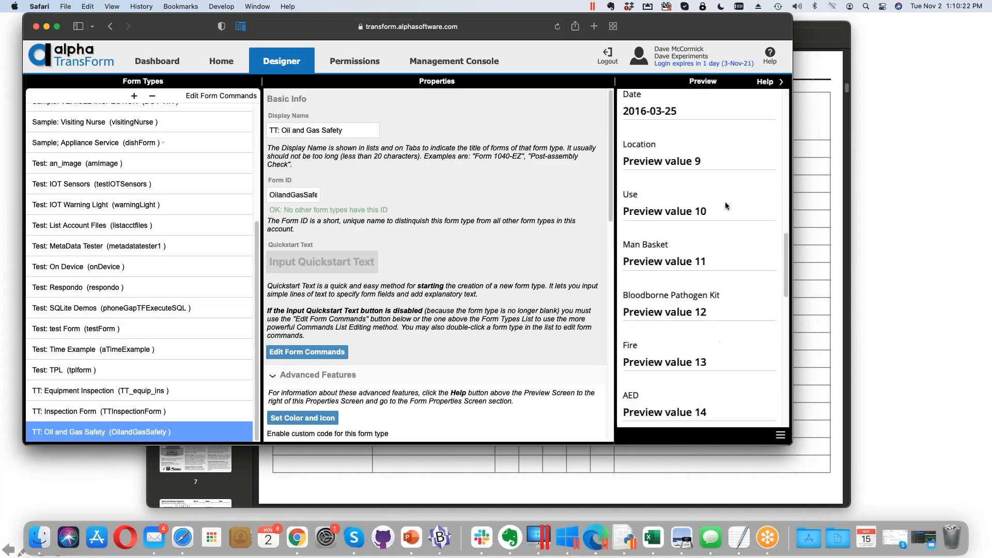
pyautogui.scroll(20, 725, 205)
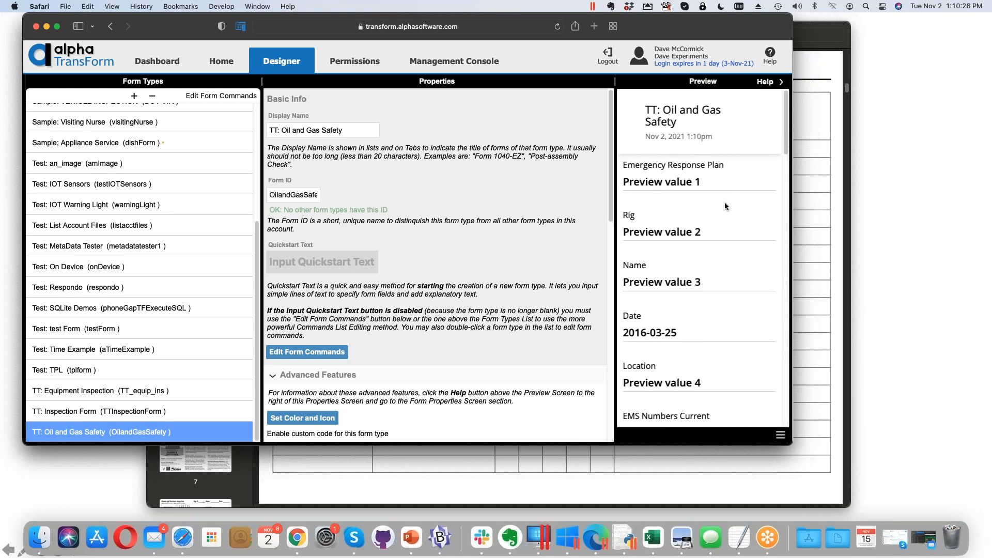
pyautogui.scroll(3, 166, 221)
pyautogui.scroll(3, 166, 222)
pyautogui.scroll(-10, 166, 226)
pyautogui.doubleClick(109, 435)
# Copy the title of the Emergency Response Plan field and delete that field from the form
pyautogui.press('super+c')
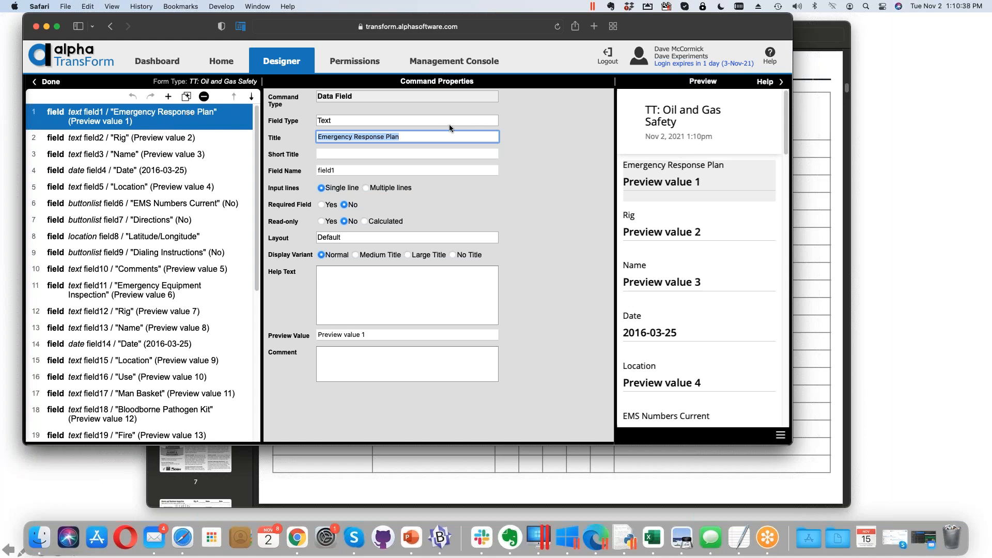
pyautogui.rightClick(378, 138)
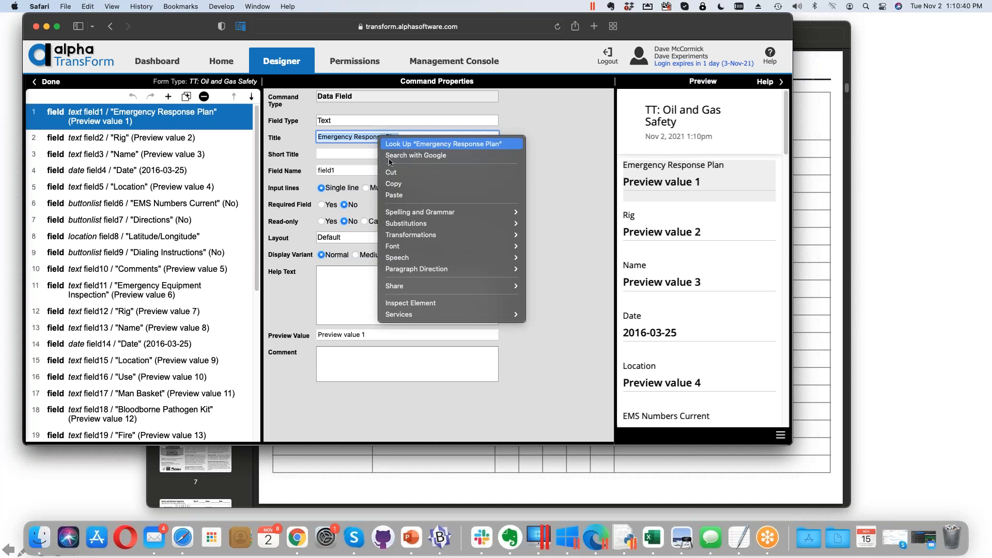
pyautogui.click(403, 184)
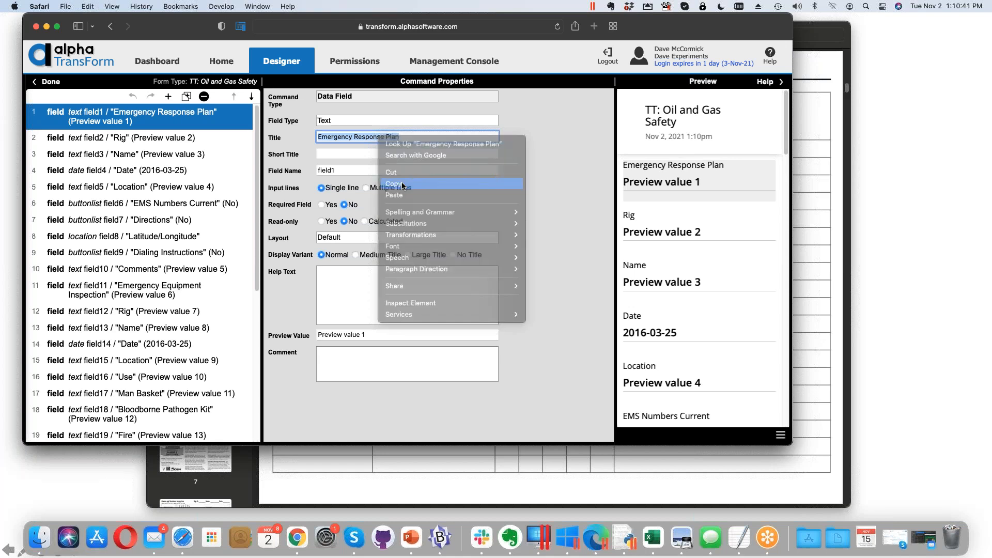
pyautogui.click(204, 97)
pyautogui.click(204, 98)
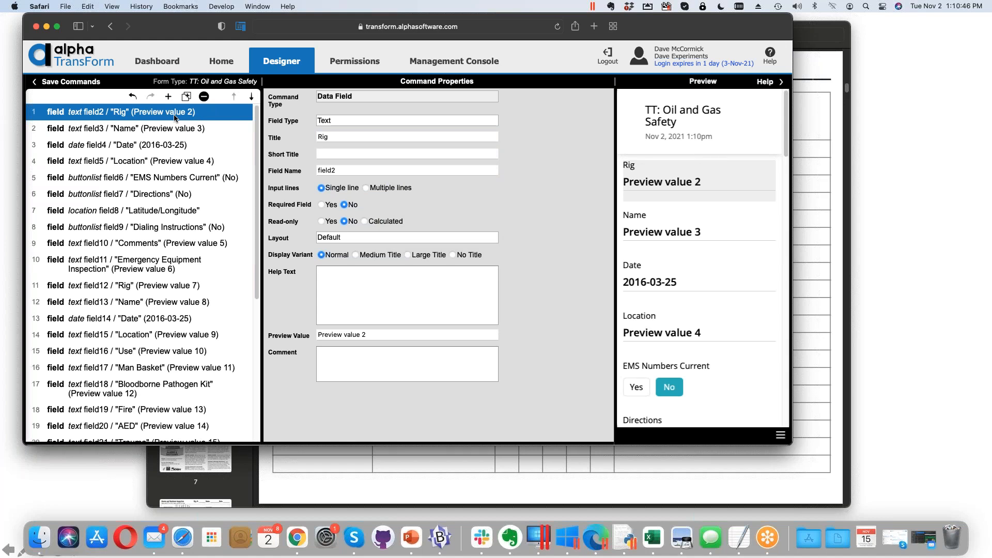
# Enclose the first group of fields, Rig through Comments, in a page titled Emergency Response Plan
pyautogui.keyDown('shift'); pyautogui.click(190, 246); pyautogui.keyUp('shift')
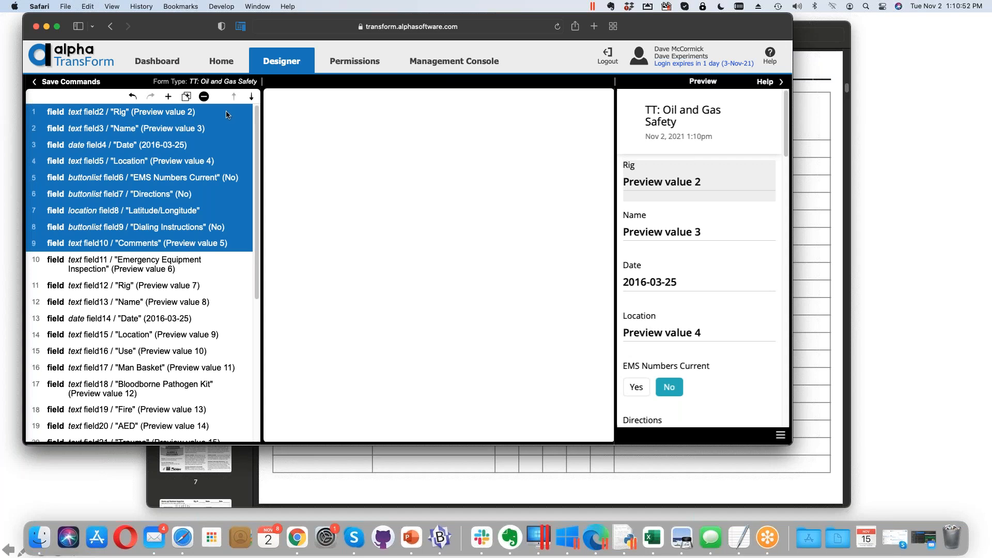
pyautogui.click(167, 97)
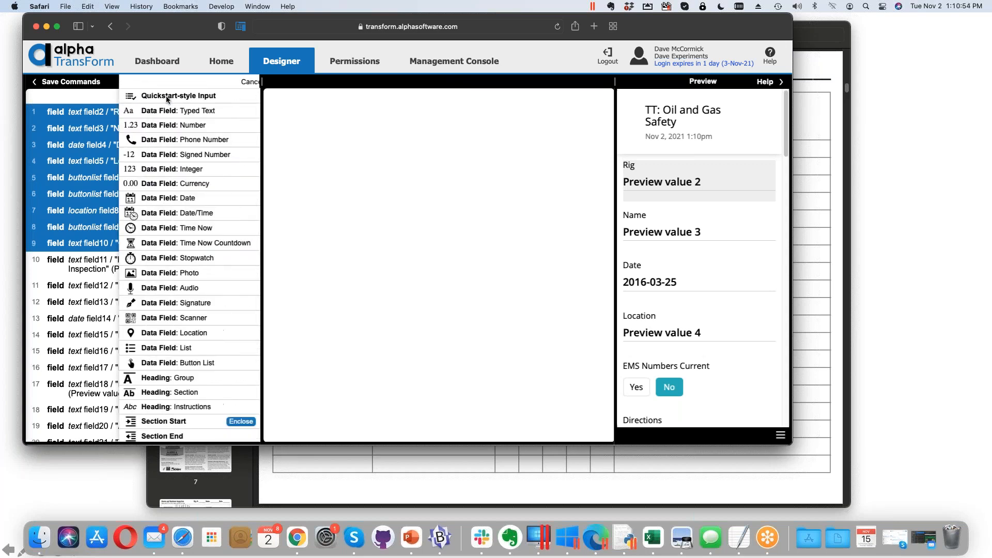
pyautogui.scroll(-8, 215, 138)
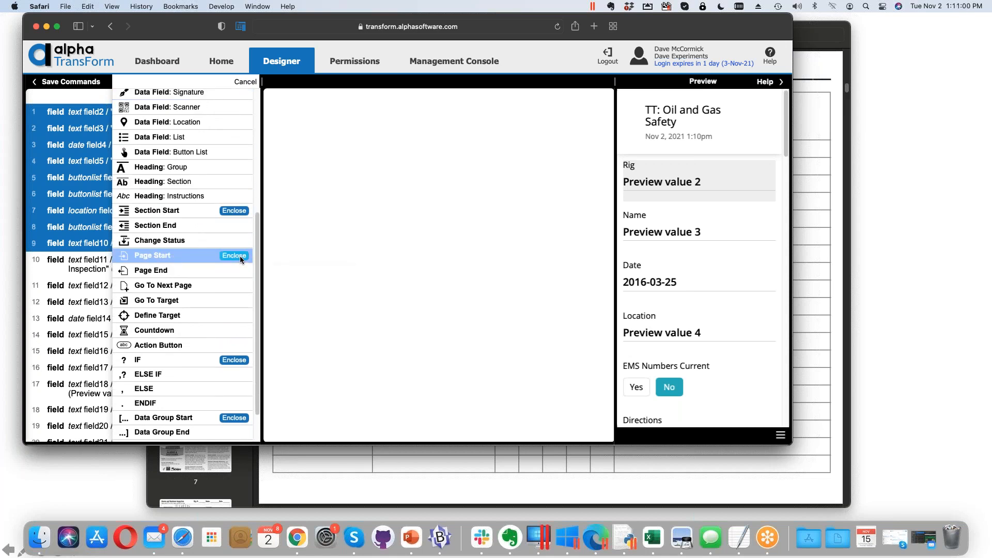
pyautogui.click(239, 256)
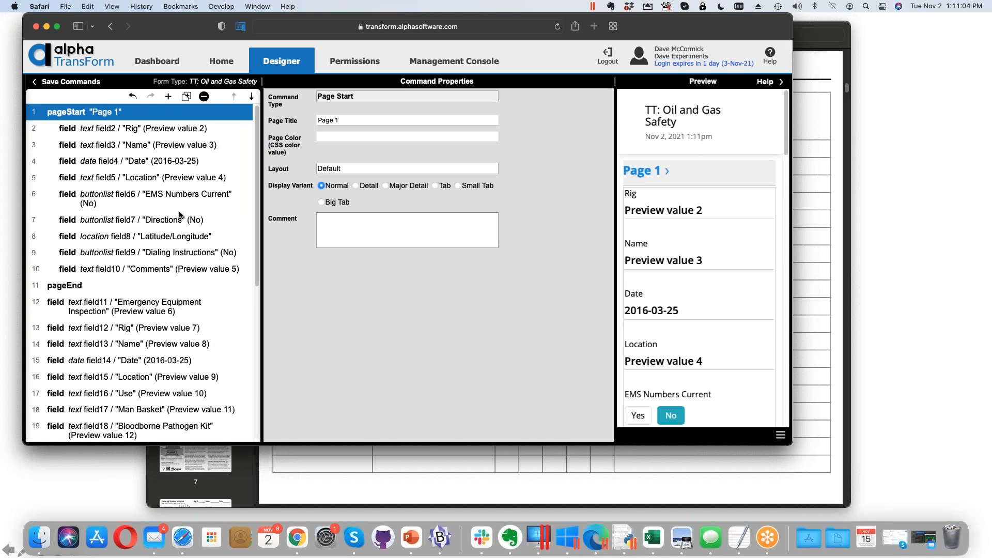
pyautogui.click(370, 120)
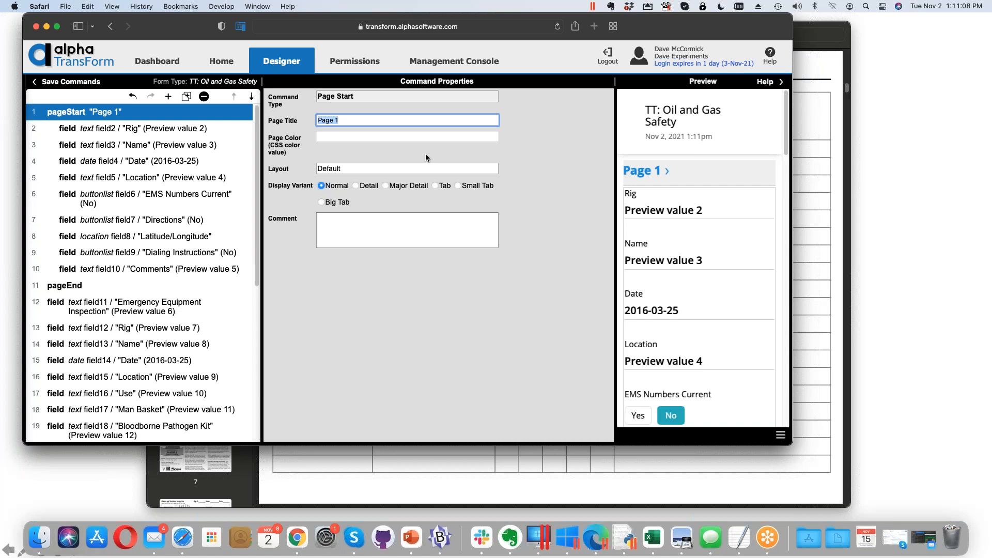
pyautogui.press('super+v')
pyautogui.click(731, 170)
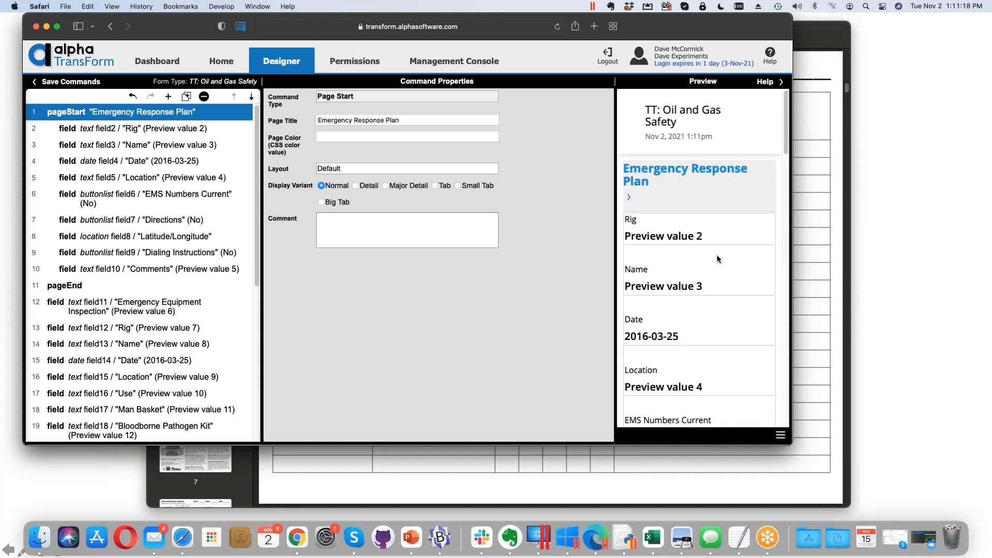
# View the form preview at Medium size and return it to Small
pyautogui.click(781, 438)
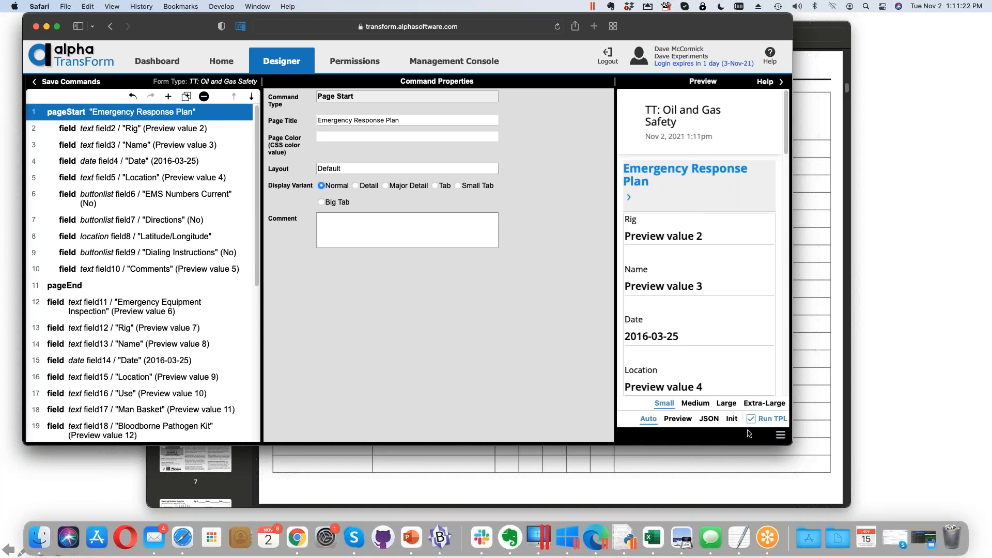
pyautogui.click(699, 405)
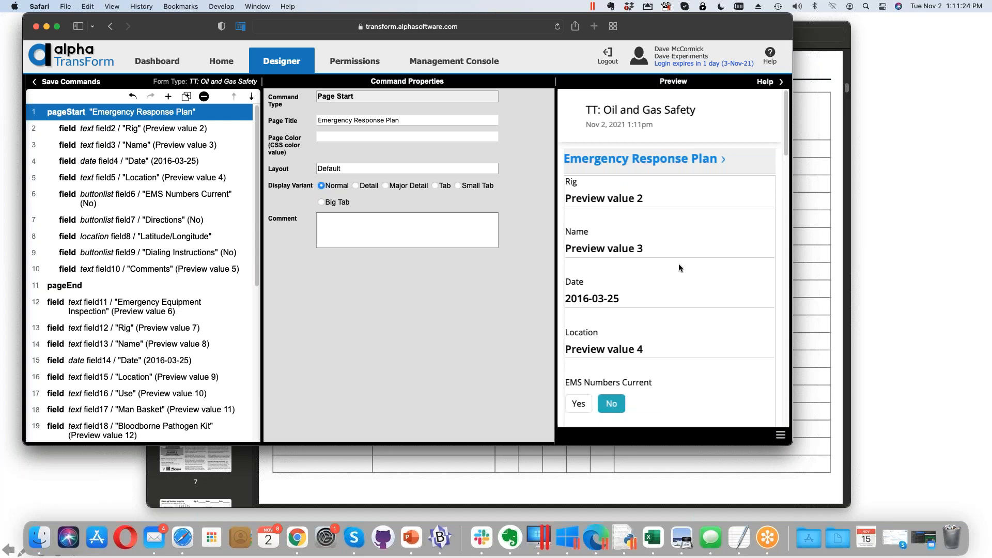
pyautogui.click(781, 436)
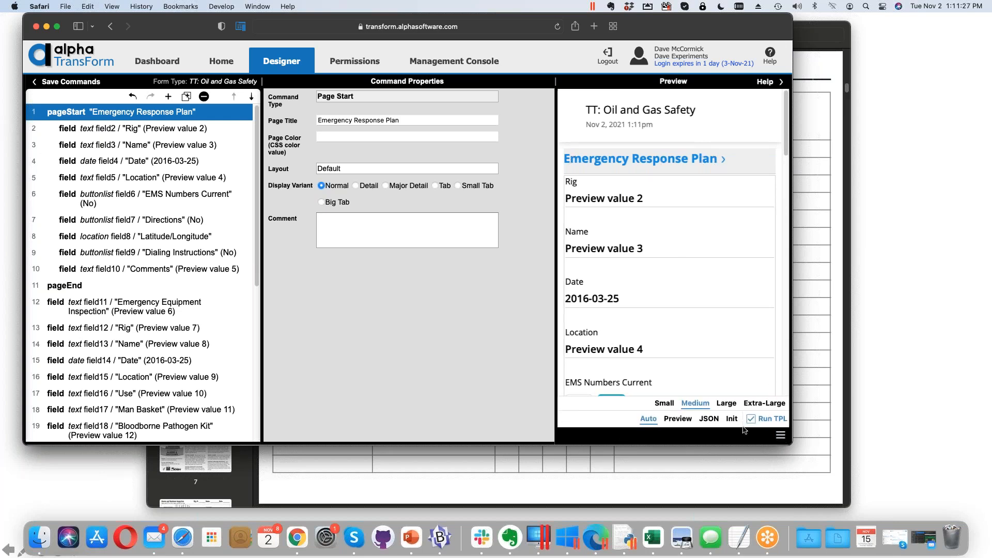
pyautogui.click(666, 404)
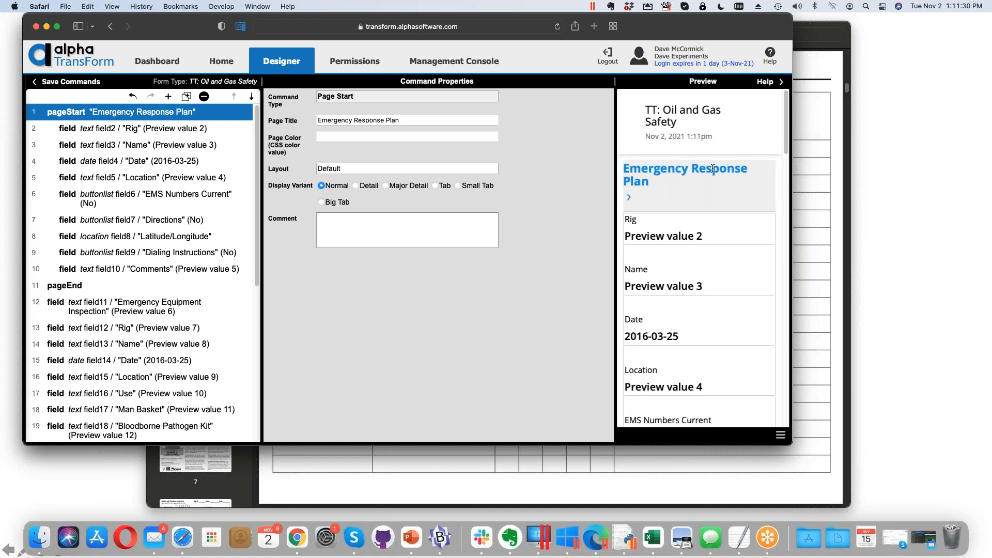
# Shorten the first page's title to Emergency Resp Plan
pyautogui.click(361, 120)
pyautogui.press('Right')
pyautogui.press('Right')
pyautogui.hotkey('shift', 'Right')
pyautogui.hotkey('shift', 'Right')
pyautogui.hotkey('shift', 'Right')
pyautogui.hotkey('shift', 'Right')
pyautogui.press('BackSpace')
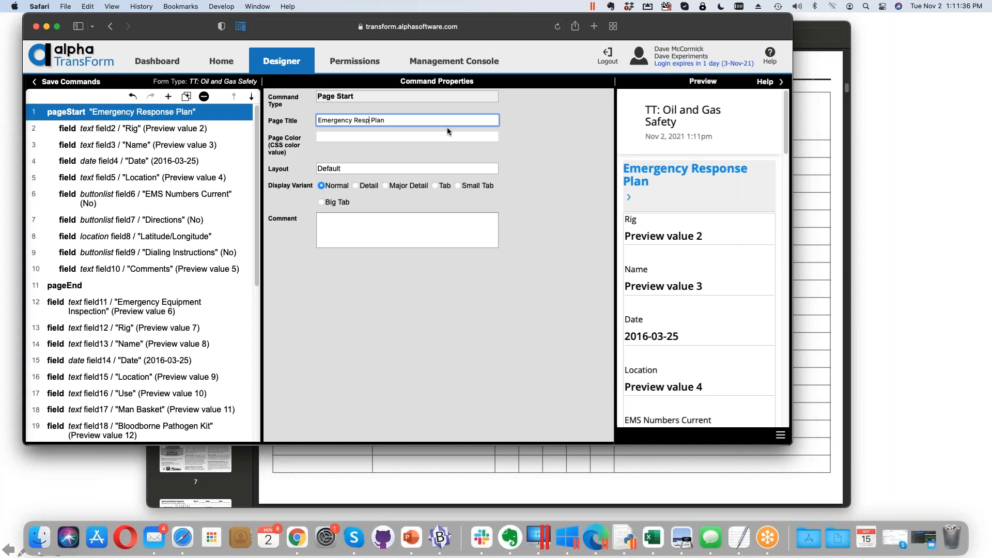
# Set the page color of the Emergency Resp Plan page to red
pyautogui.click(446, 136)
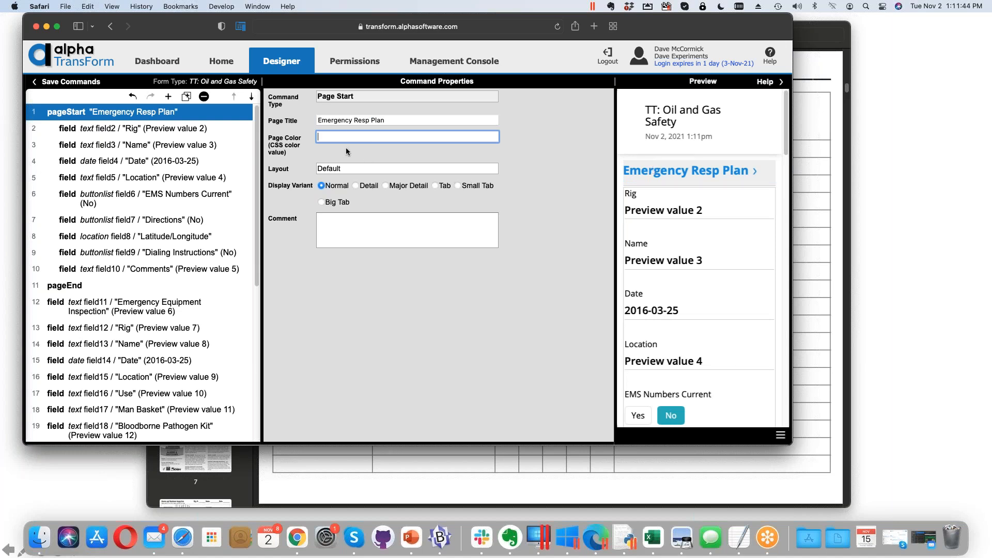
pyautogui.write('ed')
pyautogui.press('Tab')
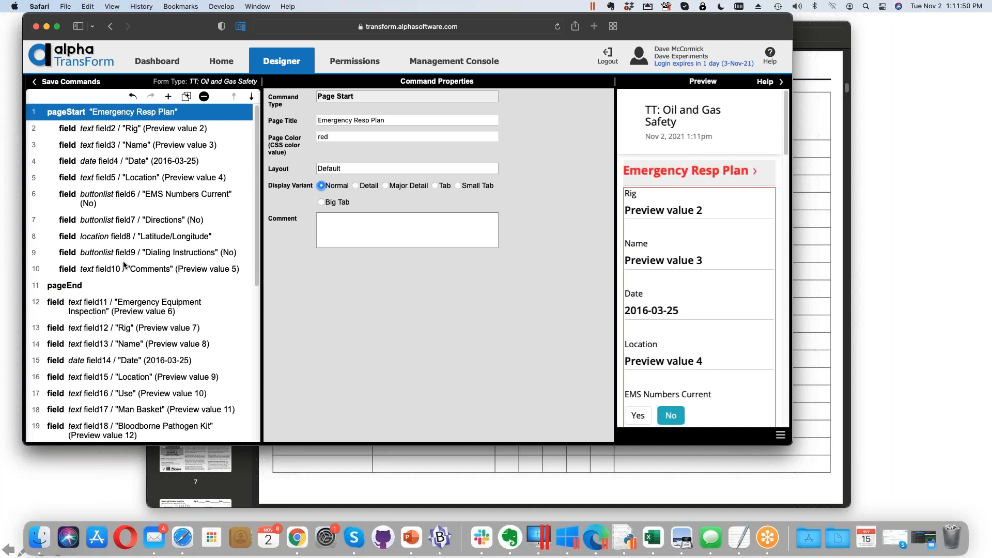
# Copy the title of the Emergency Equipment Inspection field and delete that field from the form
pyautogui.scroll(-5, 124, 265)
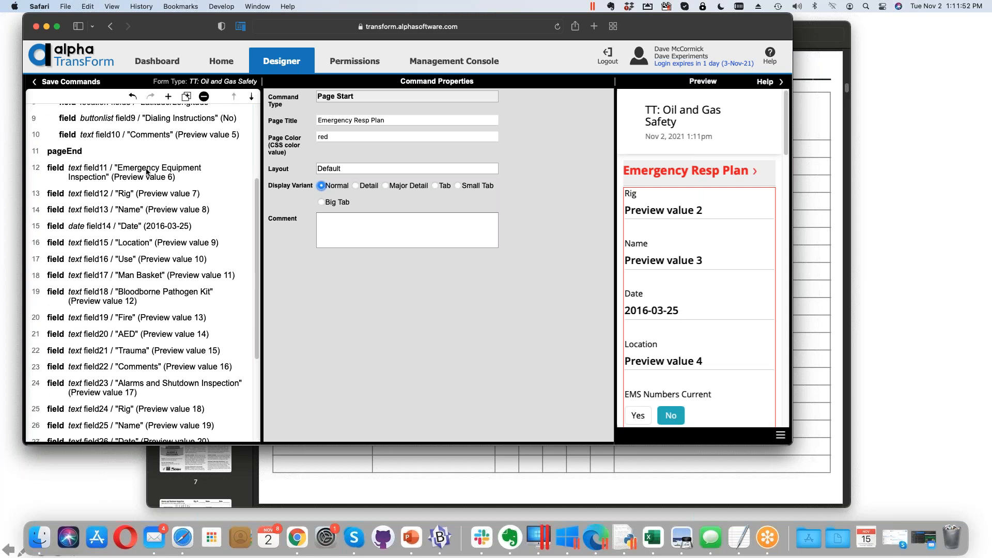
pyautogui.click(148, 172)
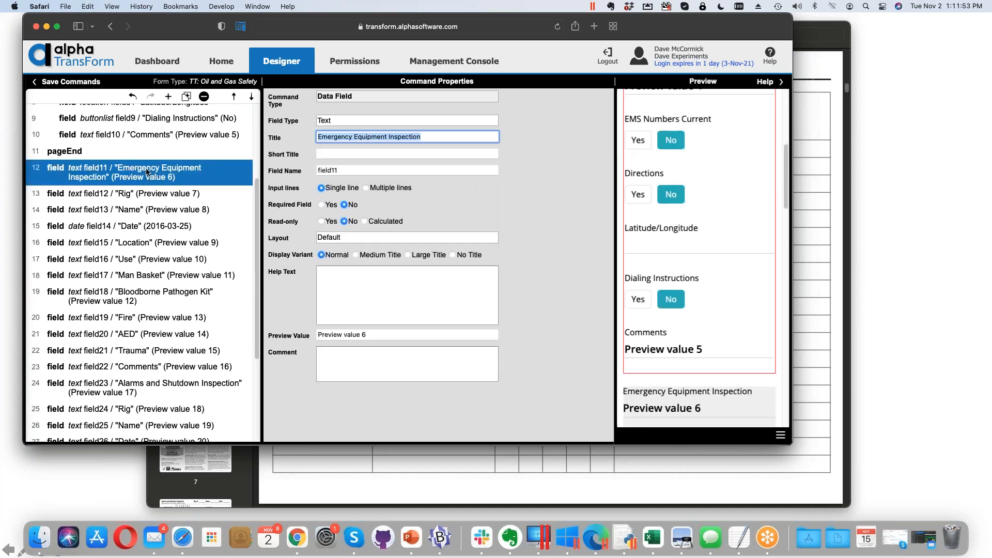
pyautogui.rightClick(401, 134)
pyautogui.click(438, 175)
pyautogui.click(204, 96)
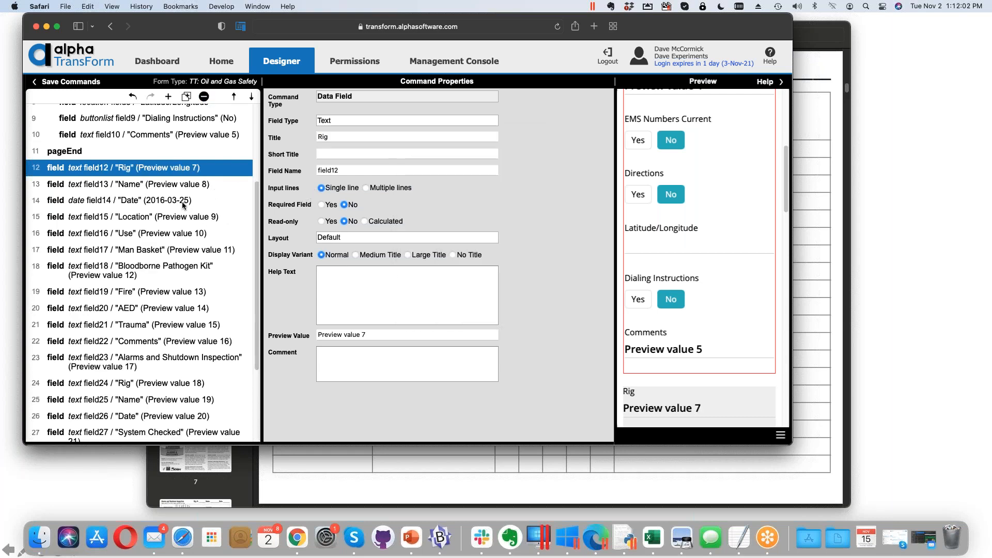
# Enclose the second group of fields, Rig through Comments, in a page titled Emergency Equipment Inspection
pyautogui.scroll(-1, 184, 206)
pyautogui.keyDown('shift'); pyautogui.click(169, 316); pyautogui.keyUp('shift')
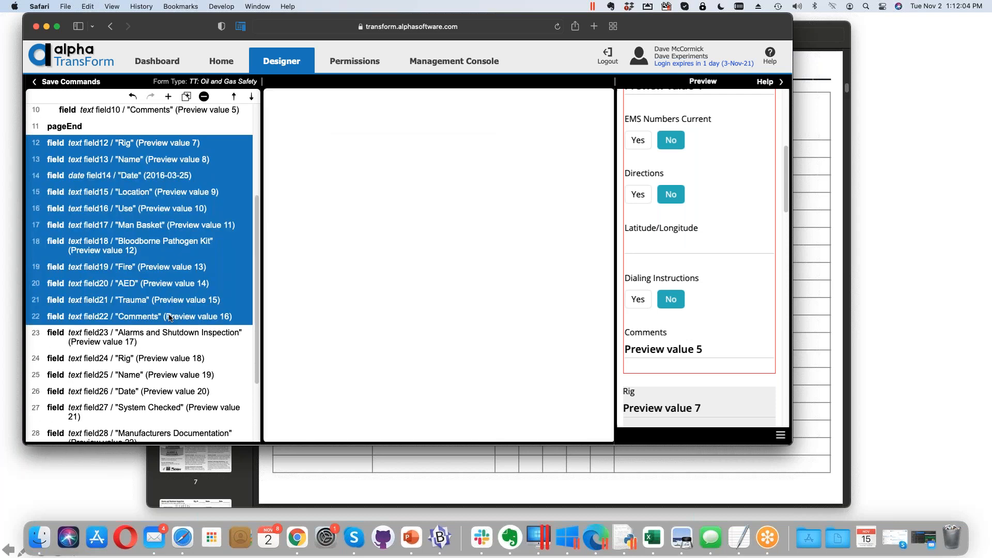
pyautogui.click(168, 96)
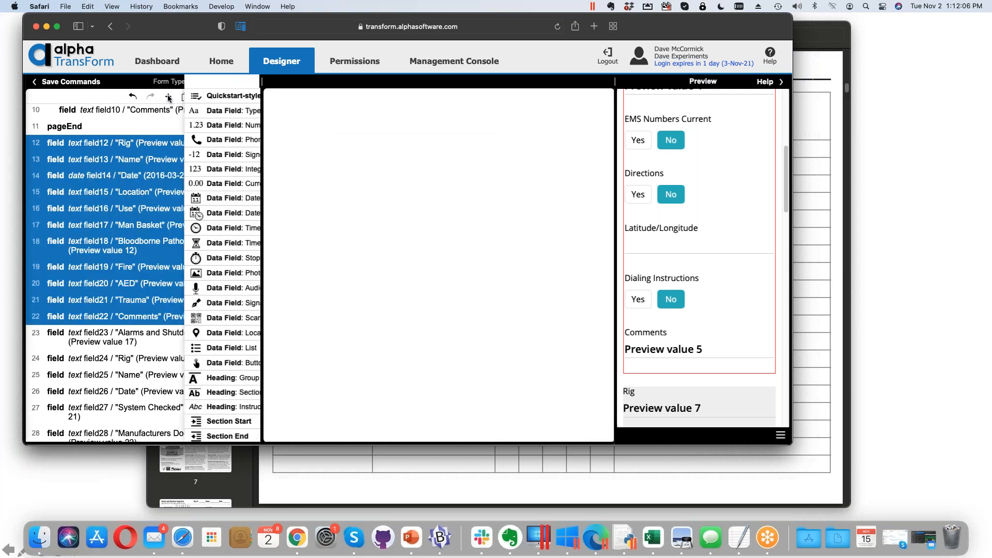
pyautogui.scroll(-5, 189, 162)
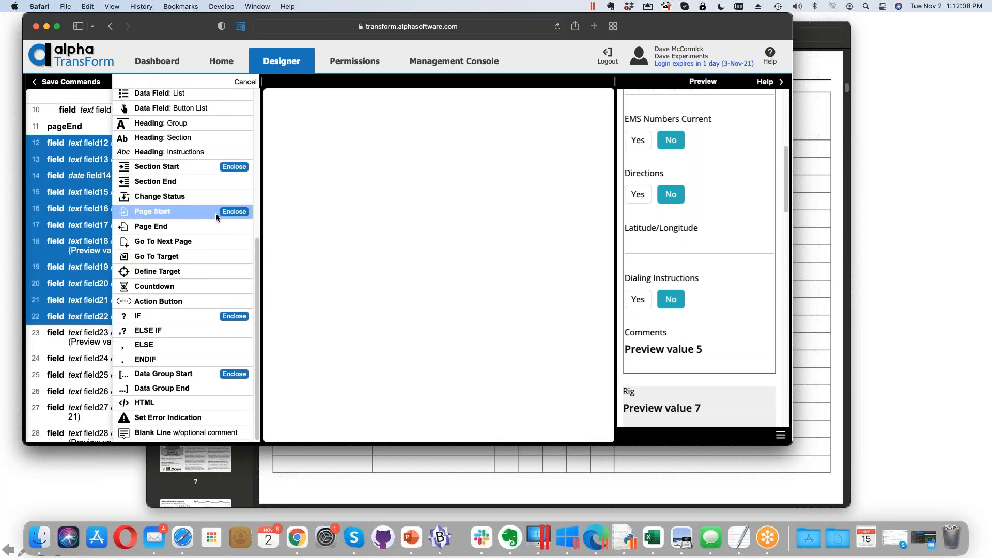
pyautogui.click(232, 211)
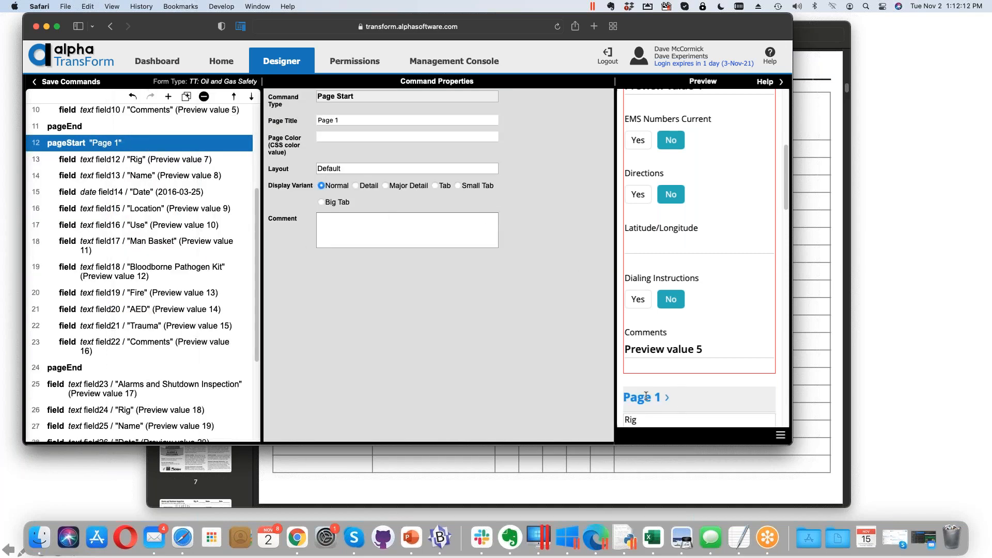
pyautogui.click(357, 116)
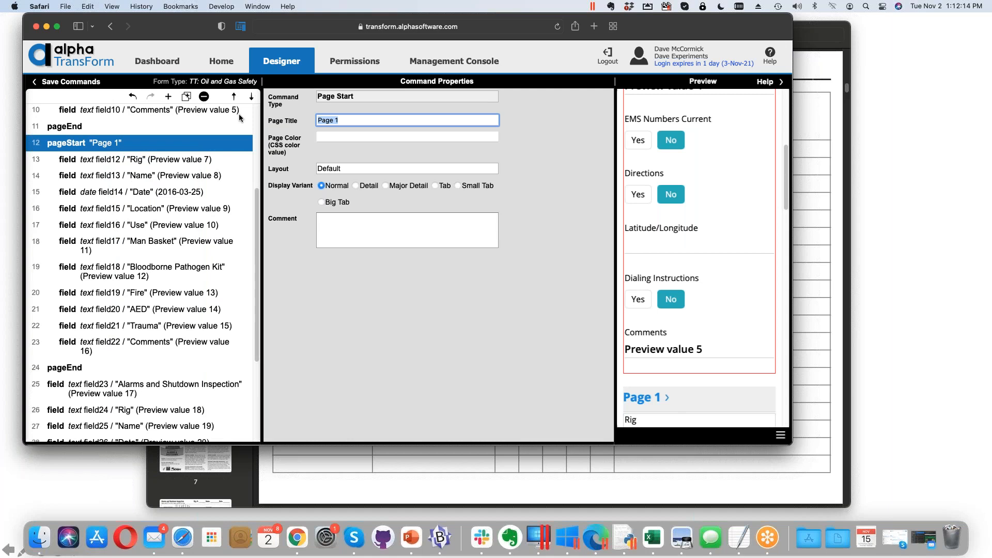
pyautogui.press('super+v')
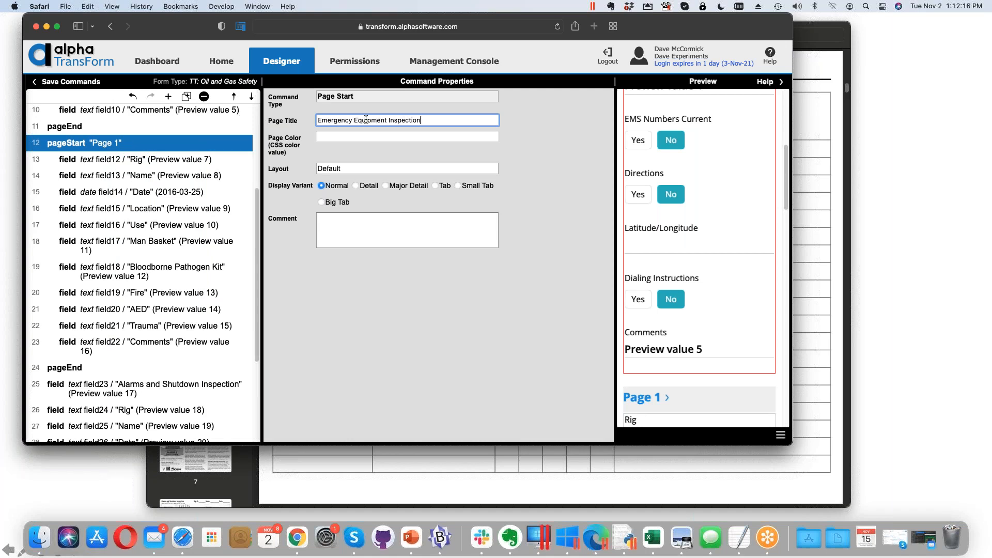
# Shorten the second page's title to Emergency Equip Insp
pyautogui.hotkey('shift', 'Right')
pyautogui.hotkey('shift', 'Right')
pyautogui.hotkey('shift', 'Right')
pyautogui.hotkey('shift', 'Right')
pyautogui.press('BackSpace')
pyautogui.hotkey('shift', 'Right')
pyautogui.hotkey('shift', 'Right')
pyautogui.hotkey('shift', 'Right')
pyautogui.hotkey('shift', 'Right')
pyautogui.hotkey('shift', 'Right')
pyautogui.hotkey('shift', 'Right')
pyautogui.press('BackSpace')
pyautogui.click(674, 381)
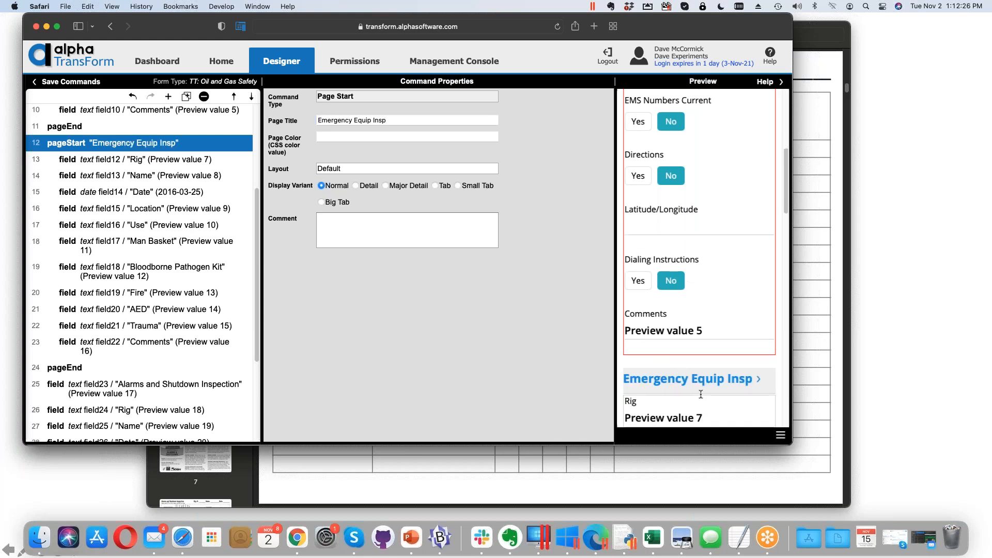
# Copy the title of the Alarms and Shutdown Inspection field and delete that field from the form
pyautogui.scroll(-5, 677, 382)
pyautogui.scroll(-5, 706, 208)
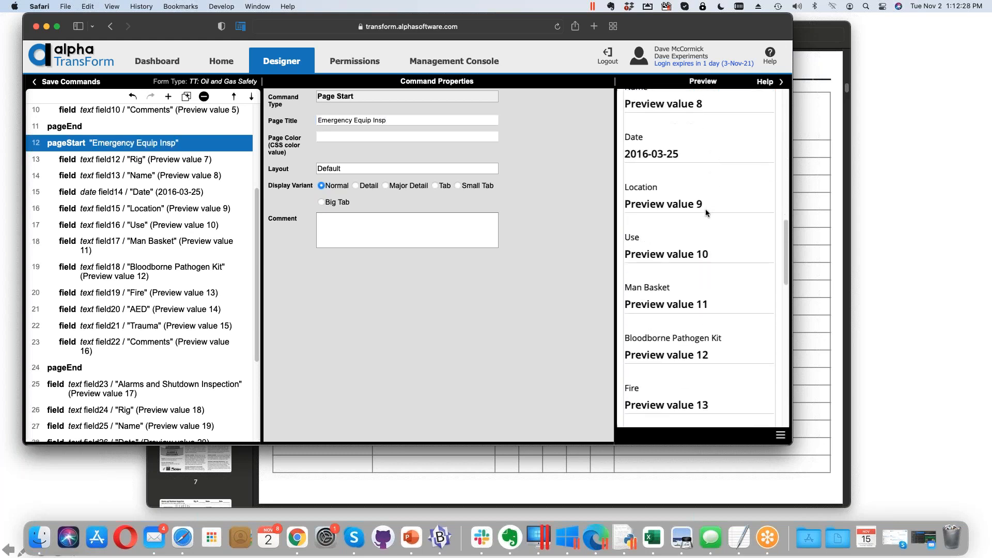
pyautogui.scroll(3, 706, 208)
pyautogui.scroll(-5, 173, 285)
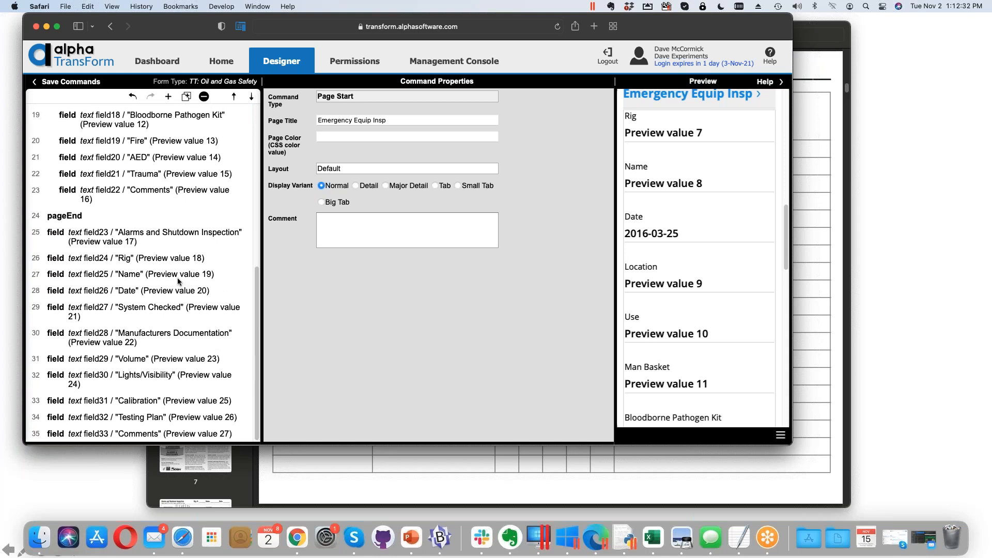
pyautogui.click(160, 234)
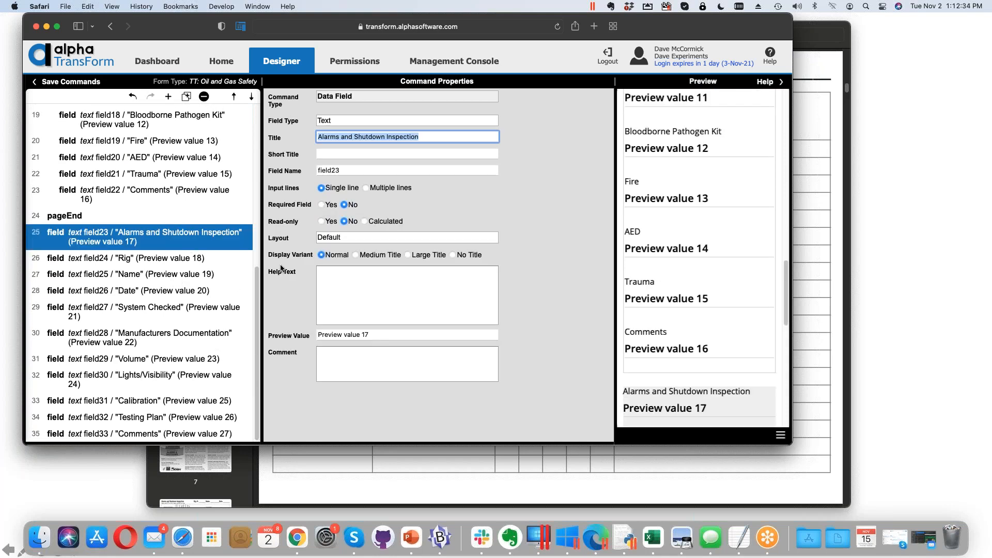
pyautogui.rightClick(373, 137)
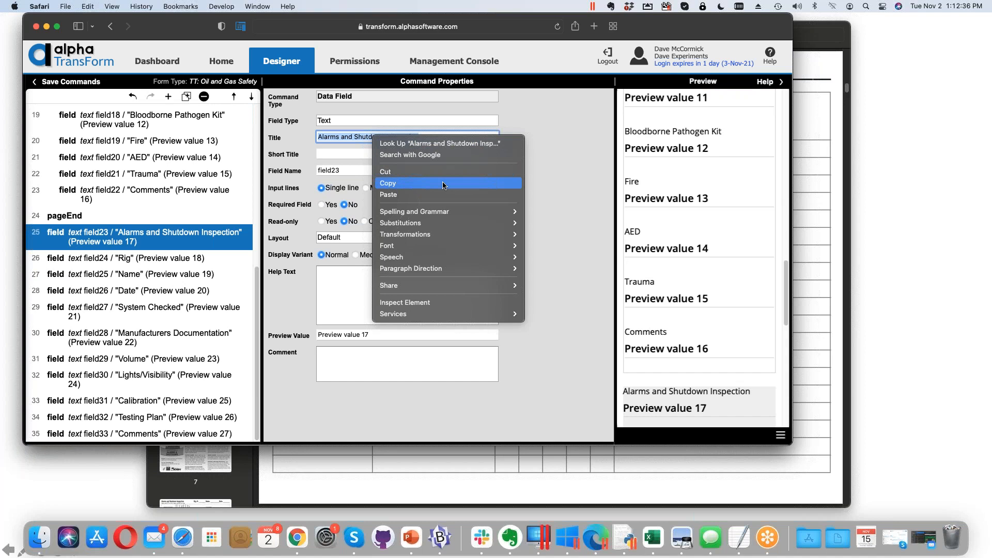
pyautogui.click(403, 182)
pyautogui.click(205, 100)
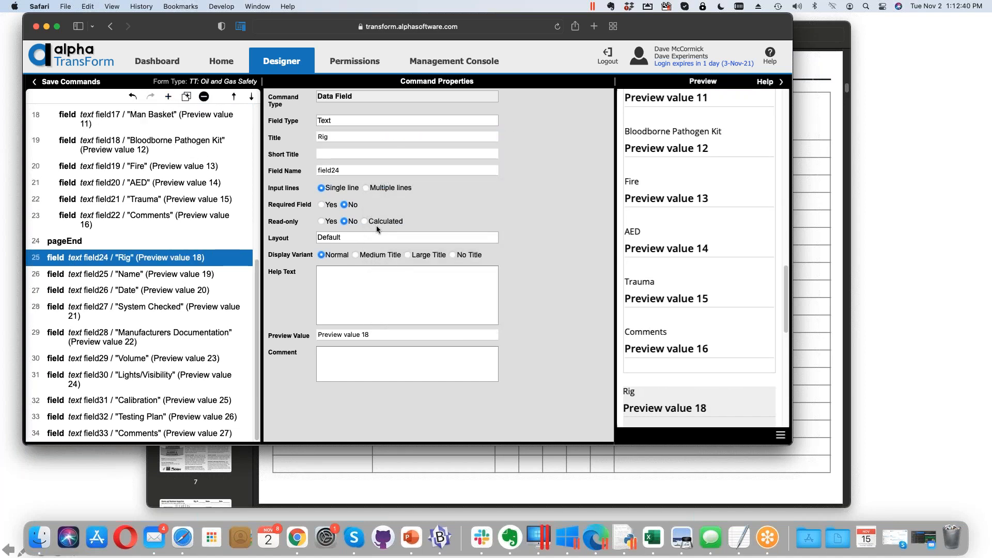
# Enclose the third group of fields, Rig through Comments, in a page titled Alarms and Shutdown Inspection
pyautogui.keyDown('shift'); pyautogui.click(153, 435); pyautogui.keyUp('shift')
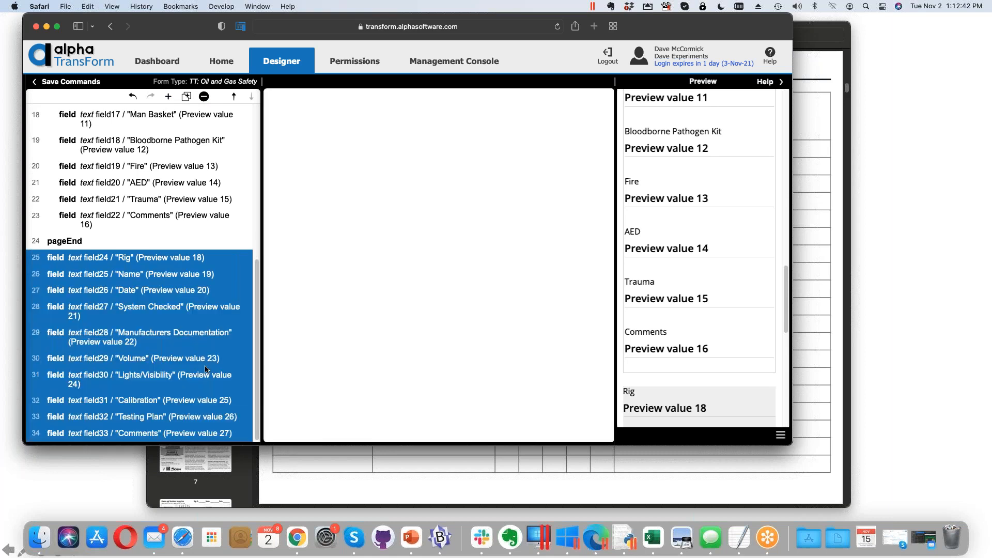
pyautogui.rightClick(195, 260)
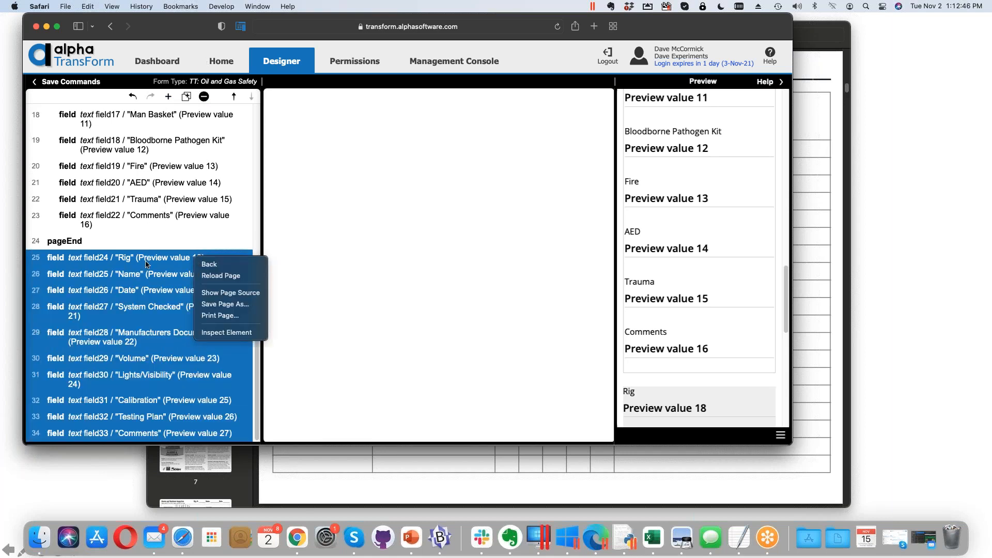
pyautogui.press('Escape')
pyautogui.click(168, 96)
pyautogui.scroll(-10, 216, 165)
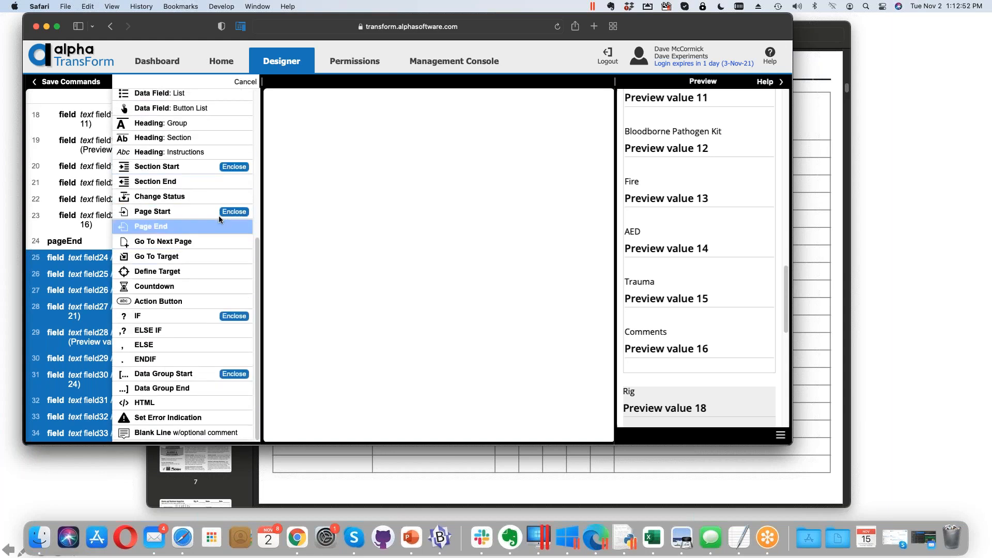
pyautogui.click(232, 212)
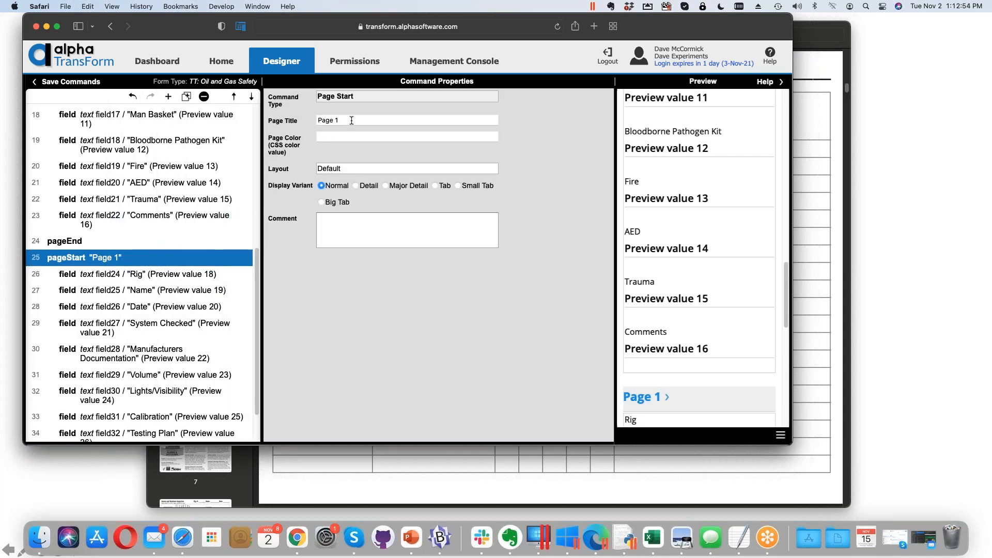
pyautogui.press('super+v')
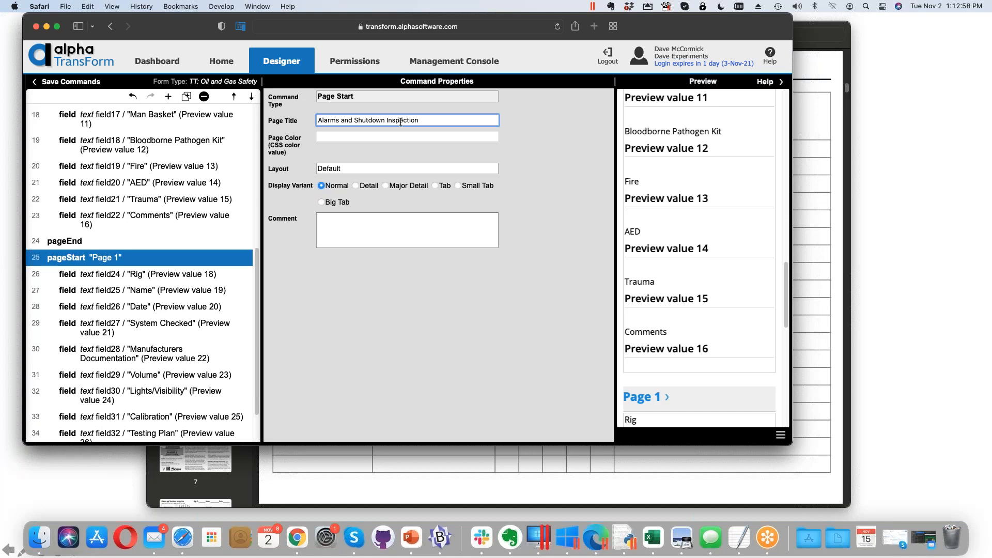
# Shorten the third page's title to Alarms / Shutdown Insp
pyautogui.hotkey('alt', 'shift', 'Left')
pyautogui.write('/')
pyautogui.press('BackSpace')
pyautogui.hotkey('alt', 'Right')
pyautogui.hotkey('shift', 'Right')
pyautogui.hotkey('shift', 'Right')
pyautogui.hotkey('shift', 'Right')
pyautogui.hotkey('shift', 'Right')
pyautogui.hotkey('shift', 'Right')
pyautogui.press('BackSpace')
pyautogui.click(752, 101)
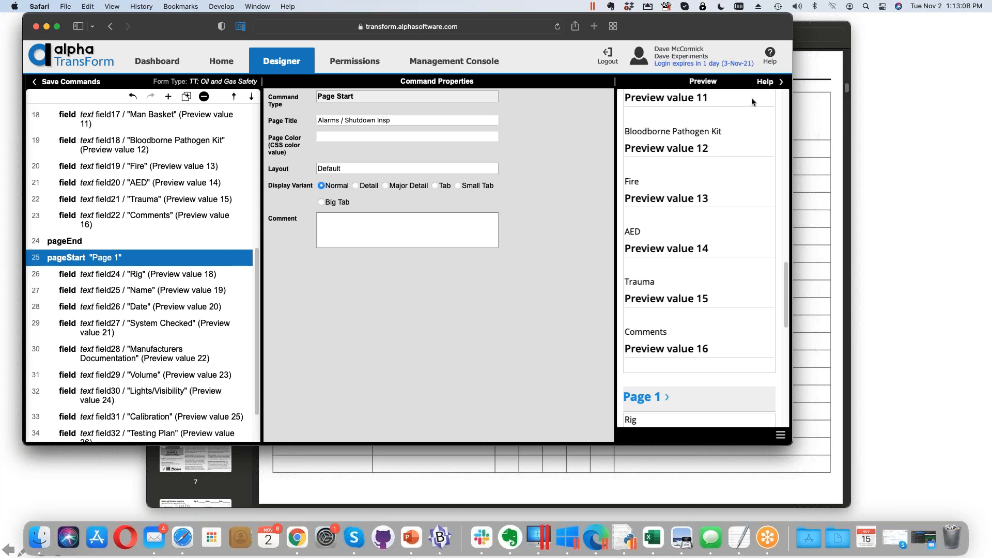
# Check the three pages in the form preview, then save the form's commands and the form type changes
pyautogui.scroll(-3, 713, 369)
pyautogui.scroll(-5, 717, 285)
pyautogui.scroll(15, 717, 284)
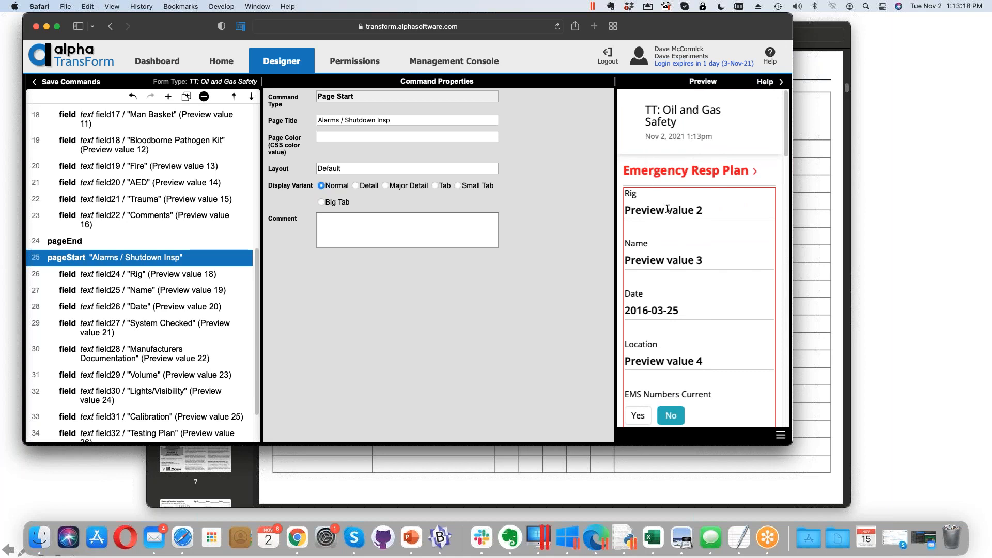
pyautogui.scroll(-5, 656, 181)
pyautogui.scroll(5, 668, 209)
pyautogui.scroll(3, 668, 208)
pyautogui.click(86, 82)
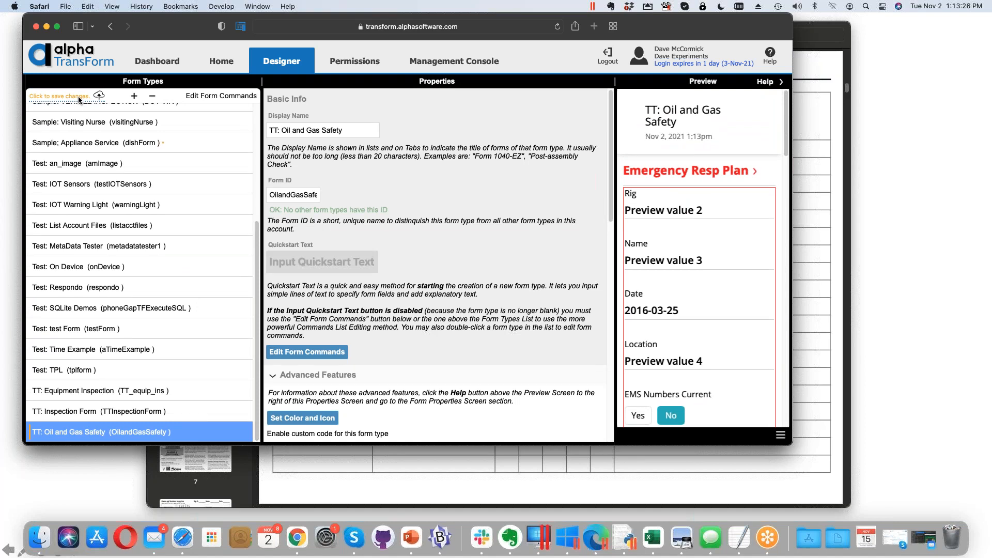
pyautogui.click(79, 98)
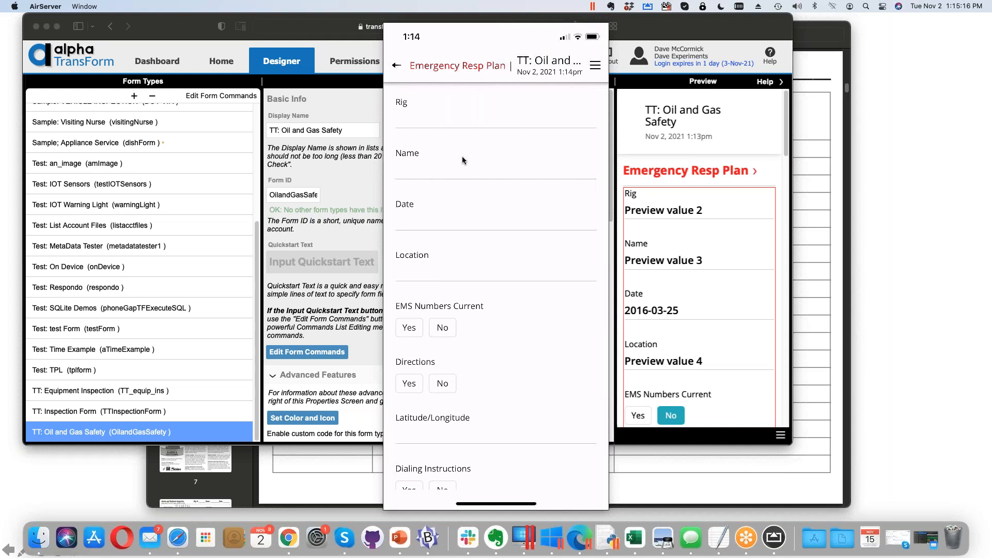
# Close the mirrored phone window and reopen the commands of the TT: Oil and Gas Safety form for editing
pyautogui.moveTo(445, 45); pyautogui.dragTo(562, 52)
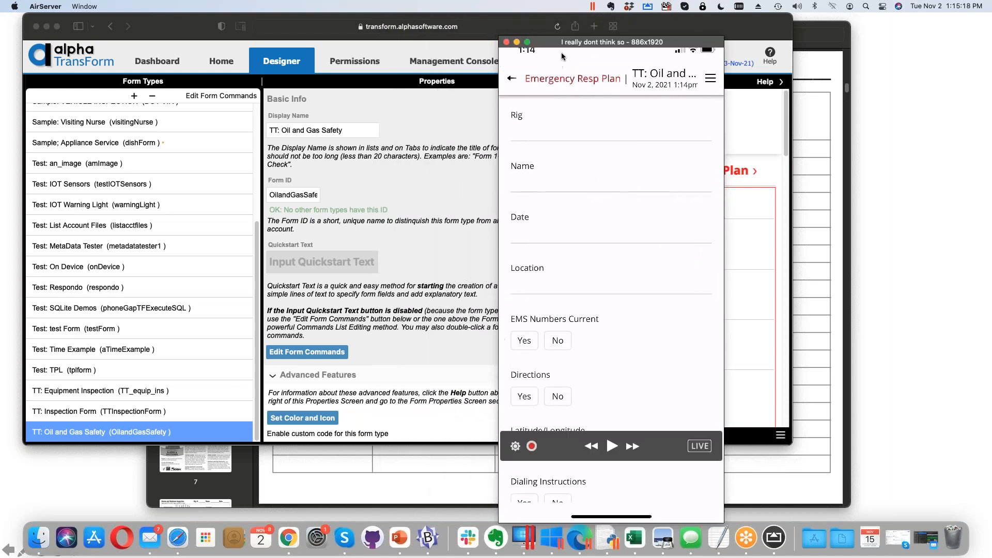
pyautogui.click(507, 43)
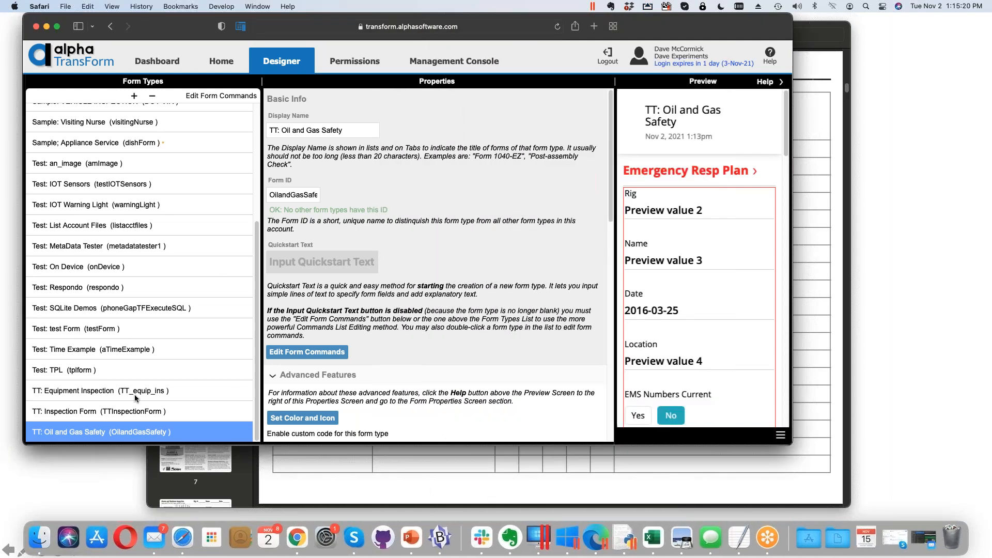
pyautogui.doubleClick(106, 432)
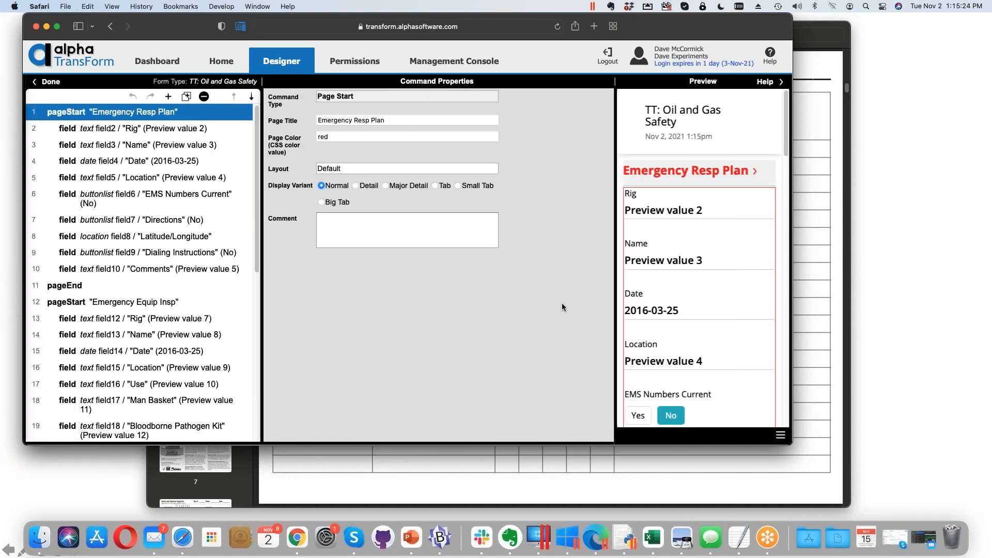
# Examine the Emergency Equip Insp page's fields and compare them with the Emergency Equipment Inspection layout in the PDF
pyautogui.scroll(-10, 707, 252)
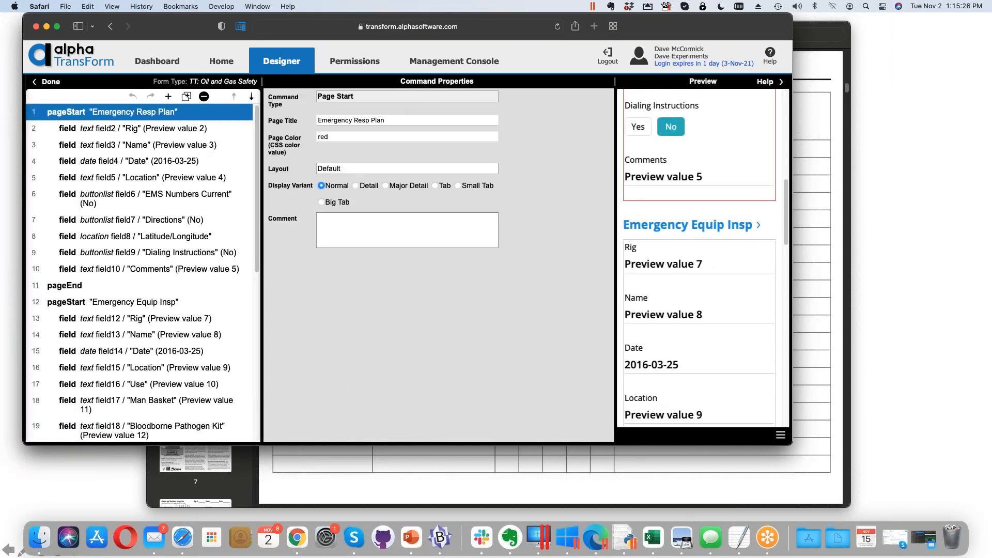
pyautogui.scroll(-5, 699, 258)
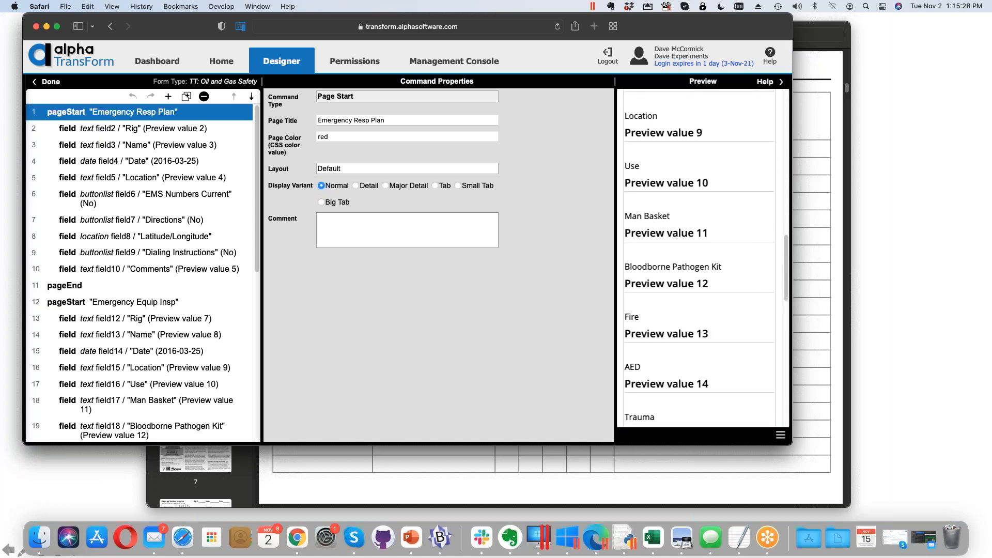
pyautogui.scroll(3, 699, 258)
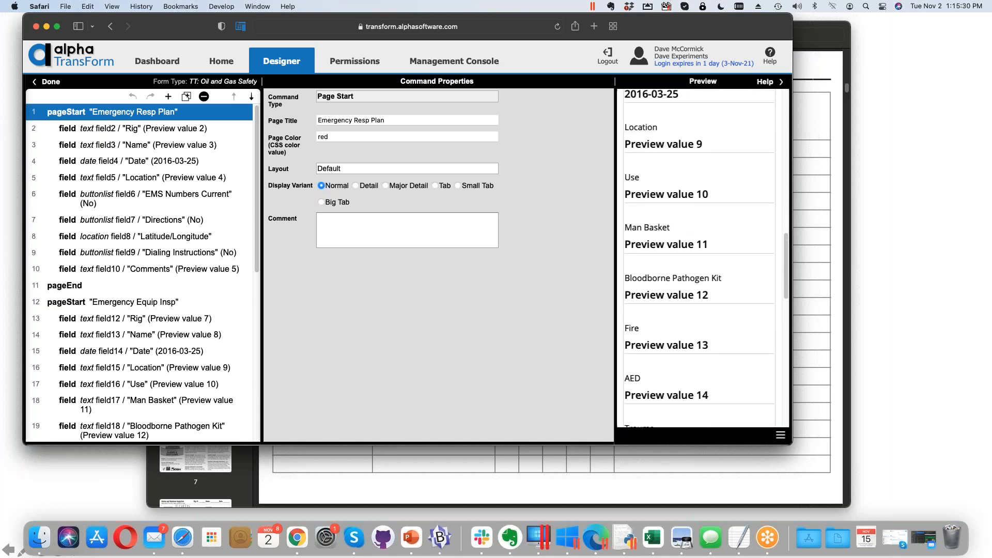
pyautogui.scroll(2, 651, 201)
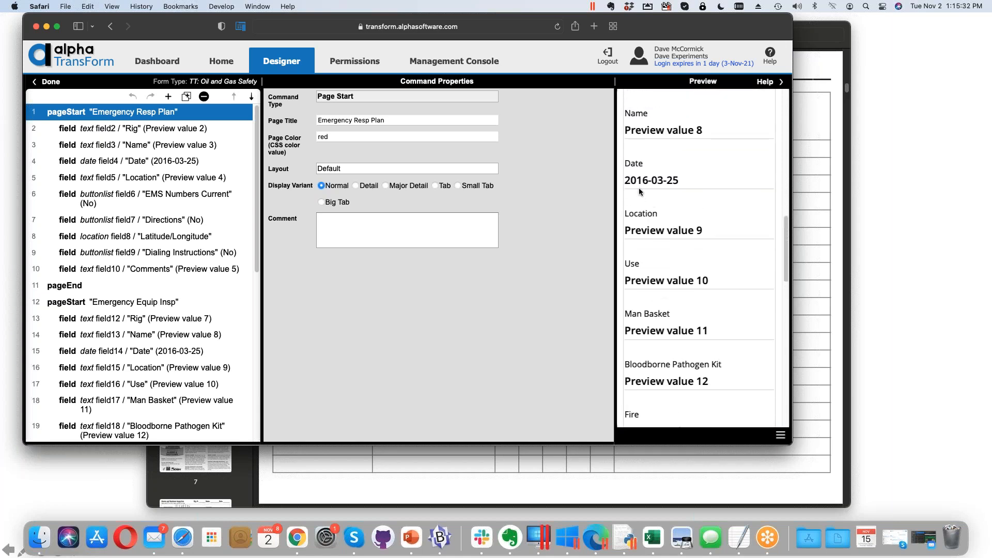
pyautogui.scroll(4, 640, 192)
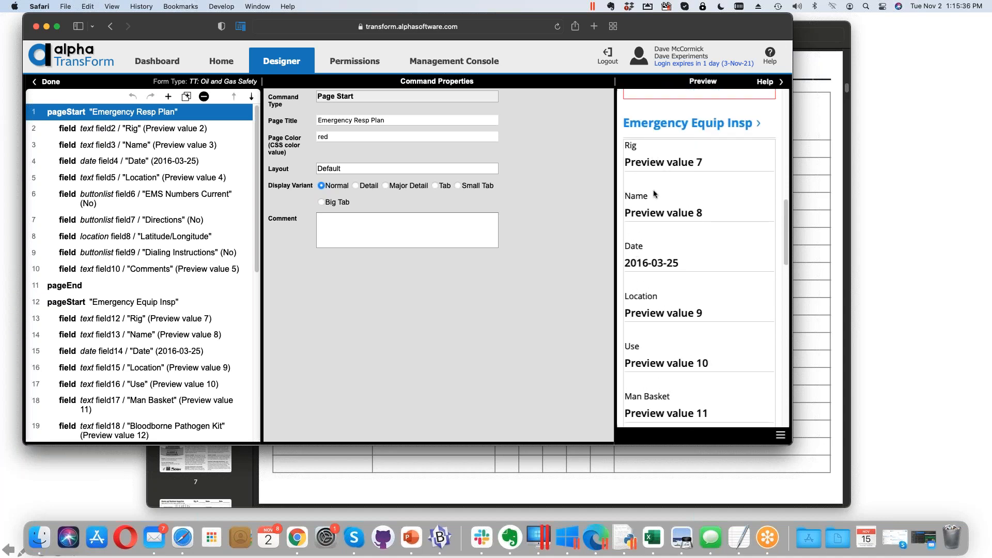
pyautogui.click(651, 484)
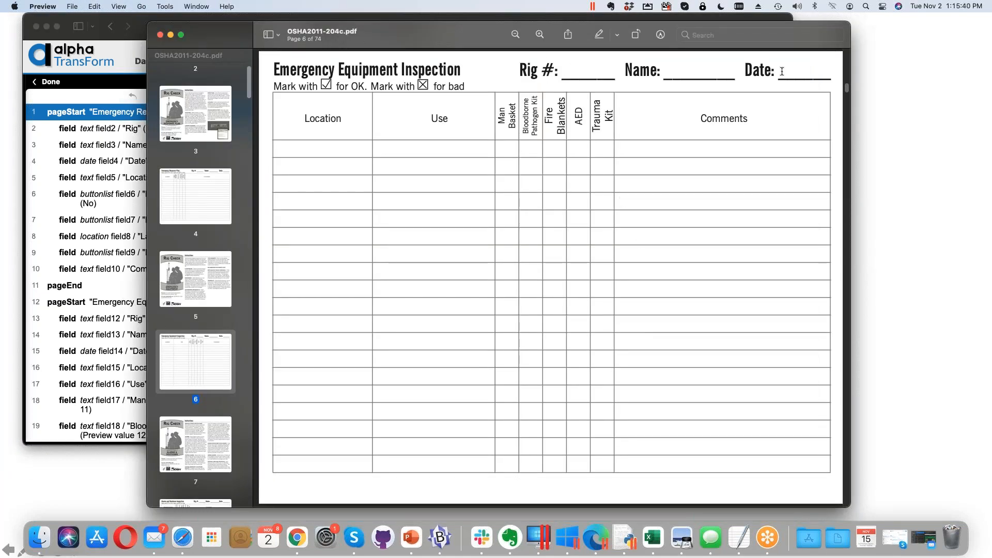
pyautogui.click(126, 52)
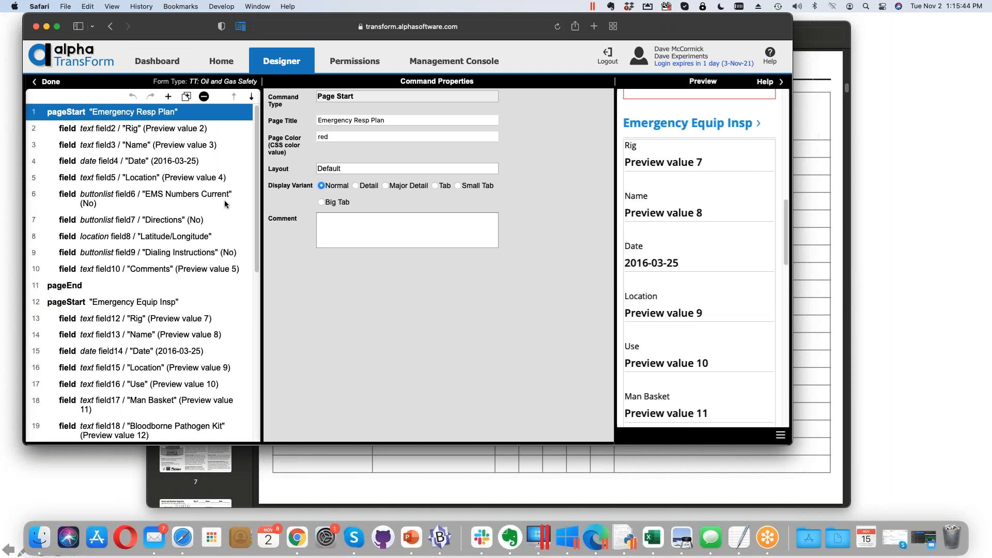
pyautogui.scroll(-10, 206, 197)
pyautogui.scroll(10, 207, 198)
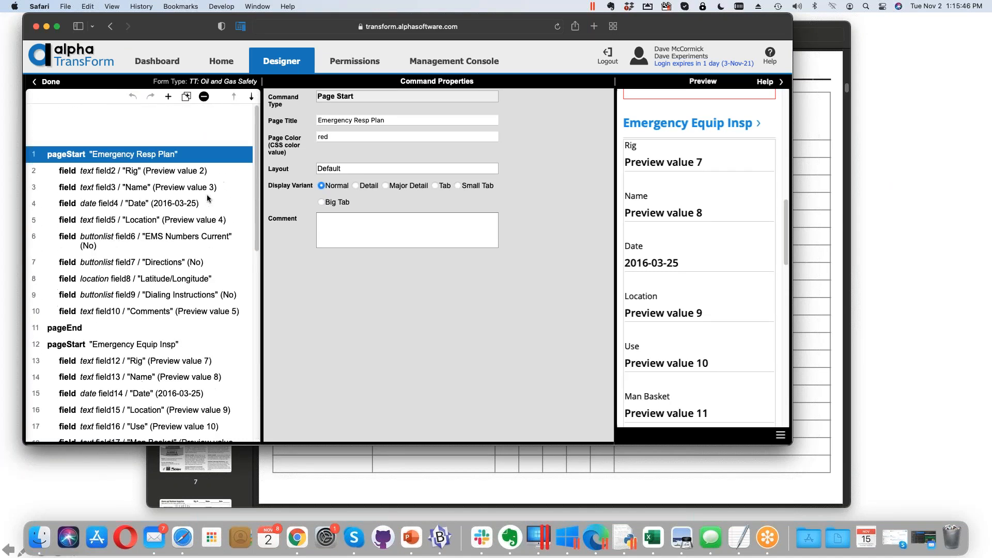
pyautogui.scroll(-10, 207, 197)
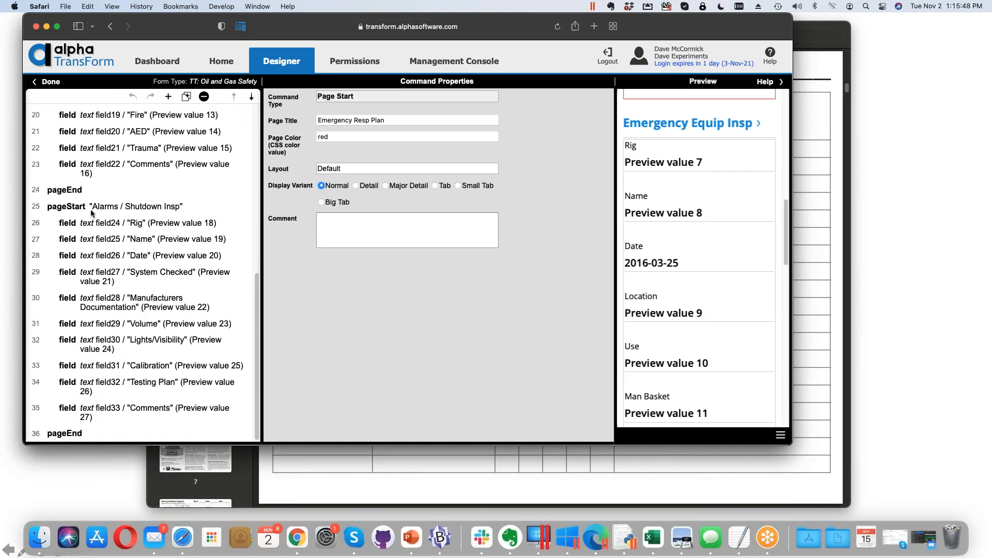
pyautogui.scroll(5, 95, 212)
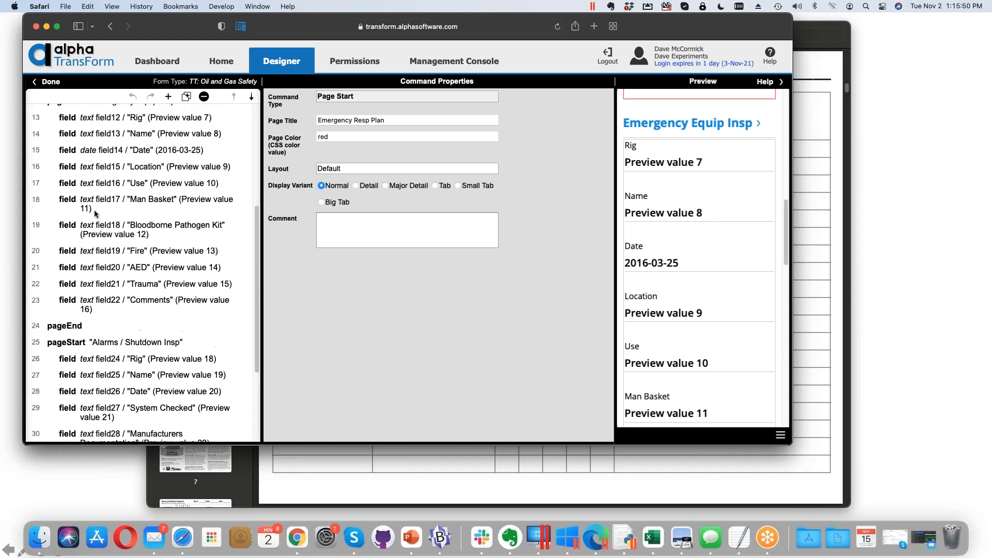
pyautogui.scroll(1, 95, 213)
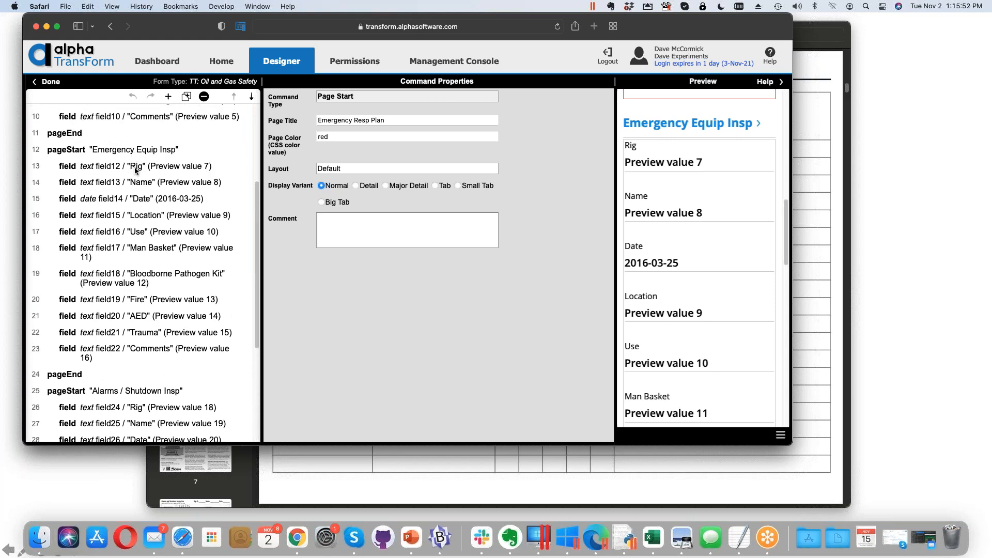
# Enclose the Rig, Name and Date fields of the Emergency Equip Insp page in a section
pyautogui.click(136, 170)
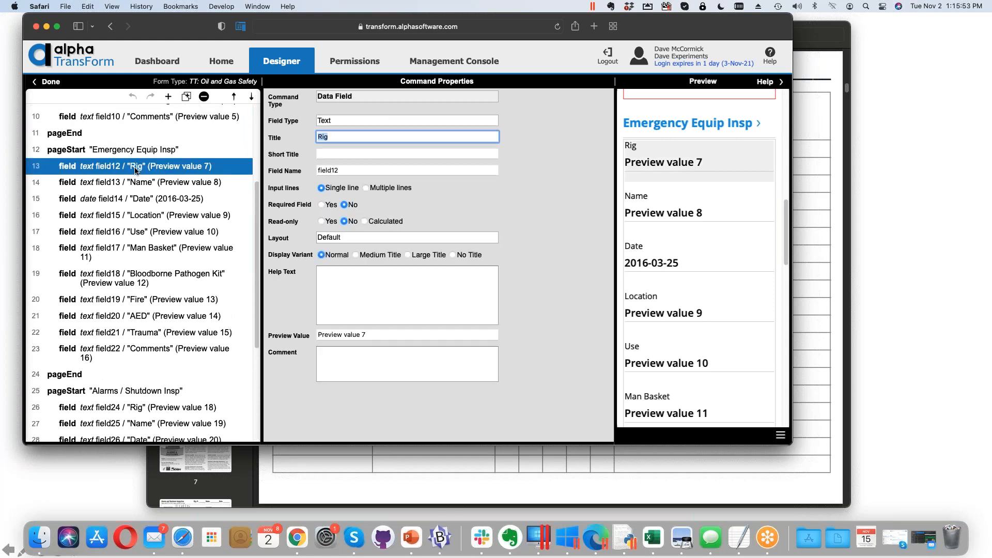
pyautogui.keyDown('shift'); pyautogui.click(110, 203); pyautogui.keyUp('shift')
pyautogui.click(167, 97)
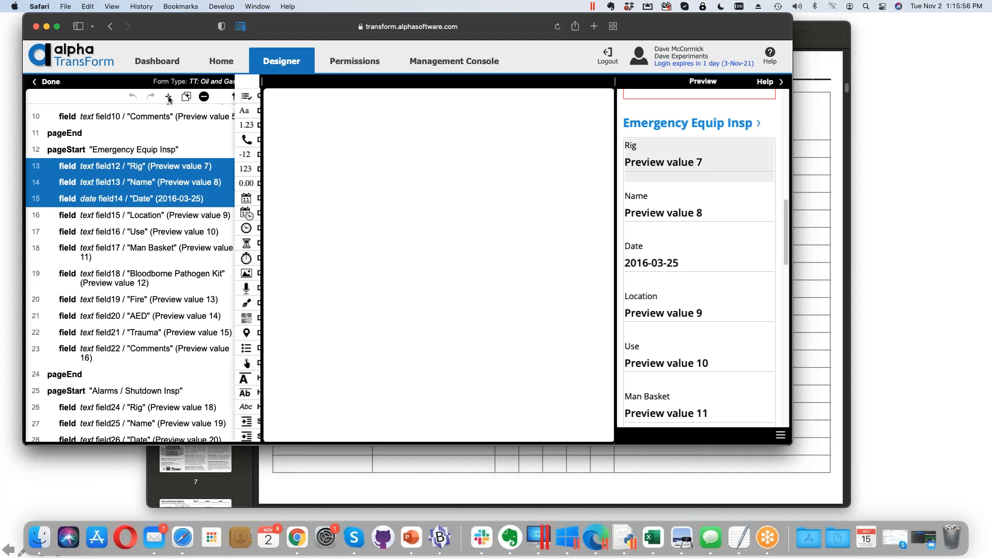
pyautogui.scroll(-5, 195, 177)
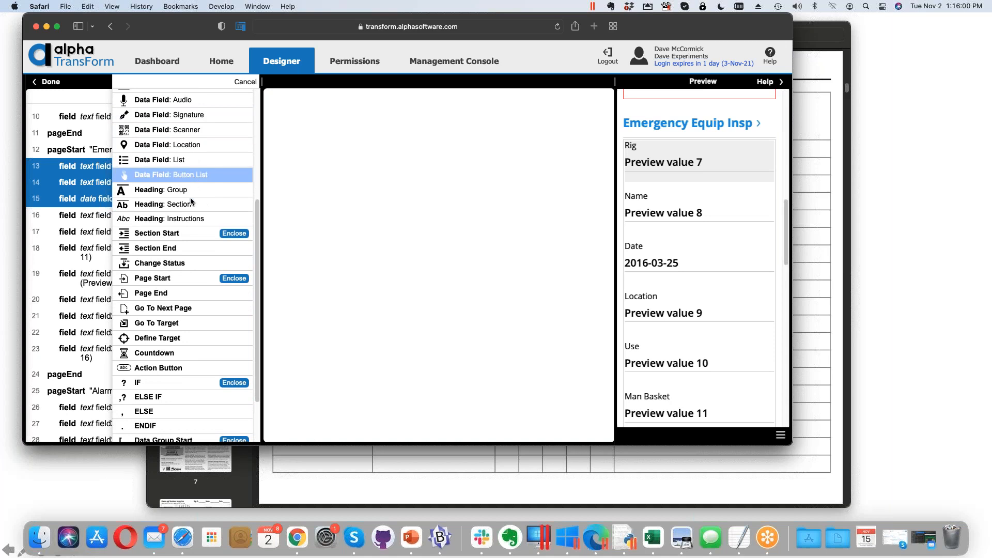
pyautogui.click(235, 234)
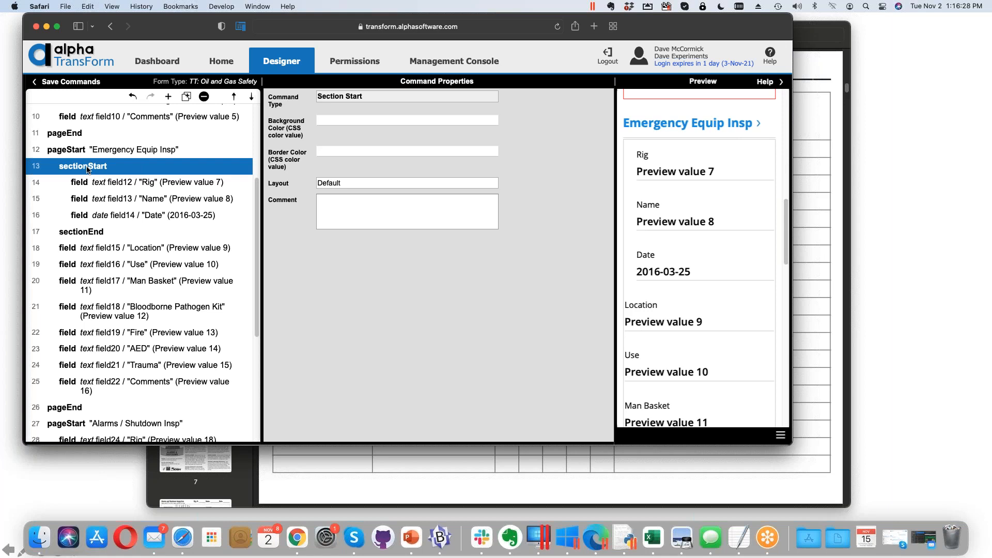
# Delete the section start and section end commands around the Rig, Name and Date fields
pyautogui.click(88, 233)
pyautogui.click(93, 169)
pyautogui.click(93, 233)
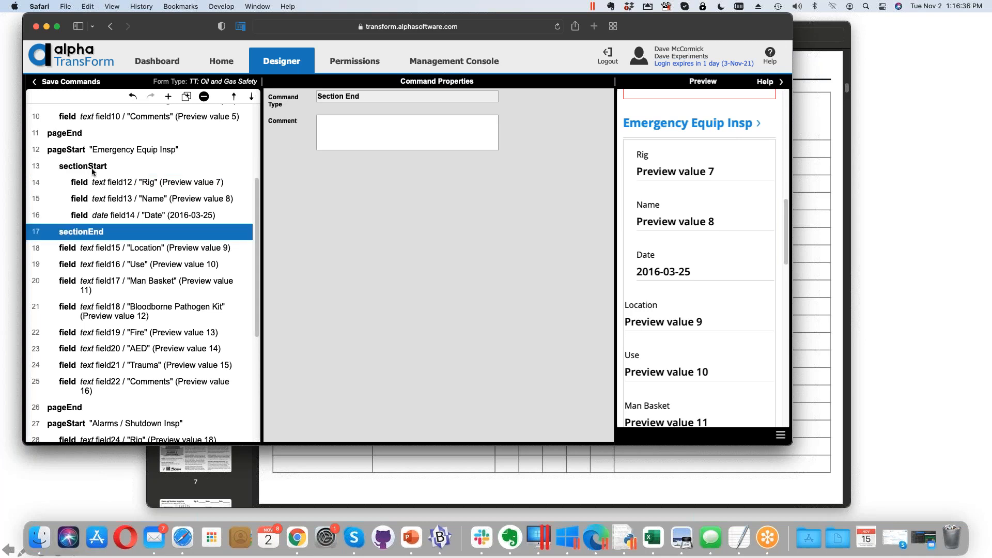
pyautogui.click(94, 173)
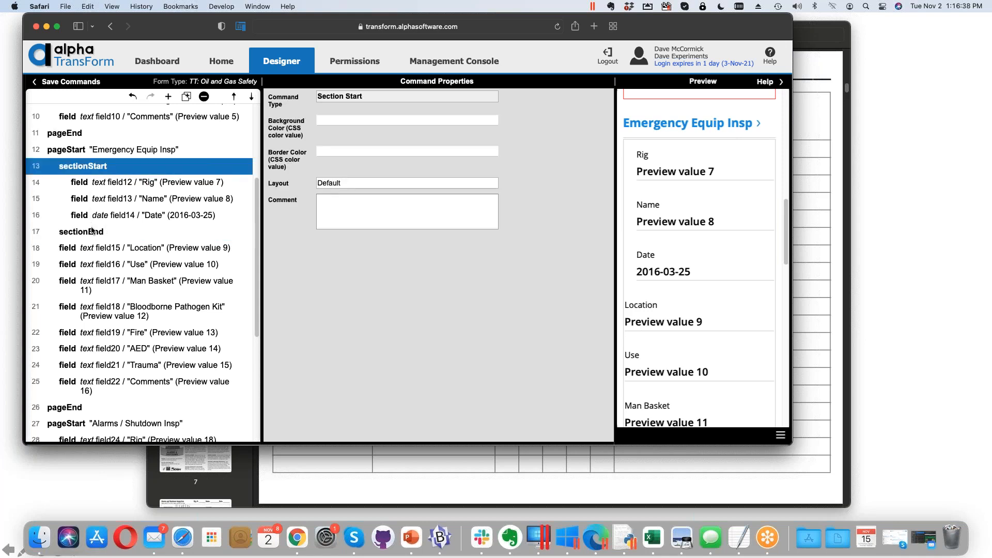
pyautogui.click(93, 234)
pyautogui.click(100, 167)
pyautogui.click(205, 98)
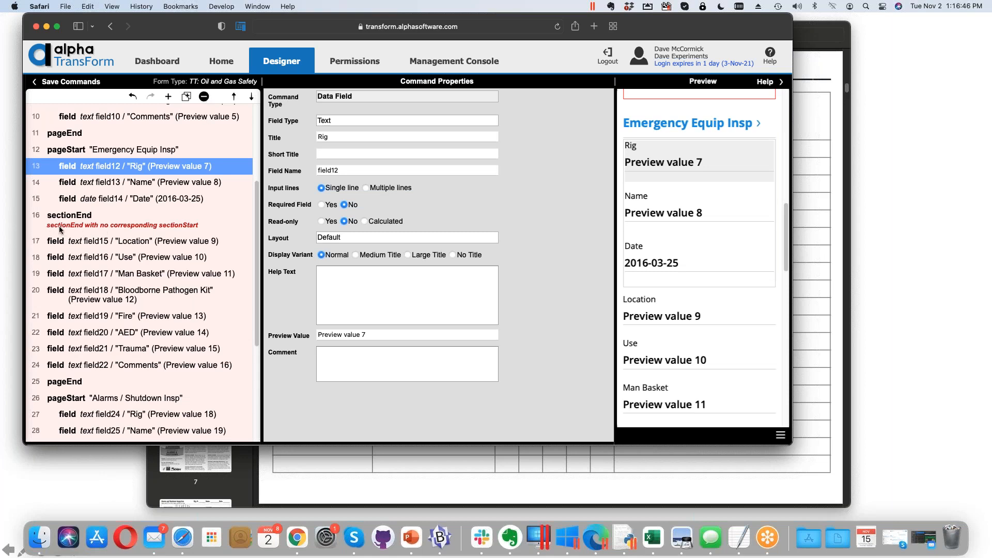
pyautogui.click(101, 224)
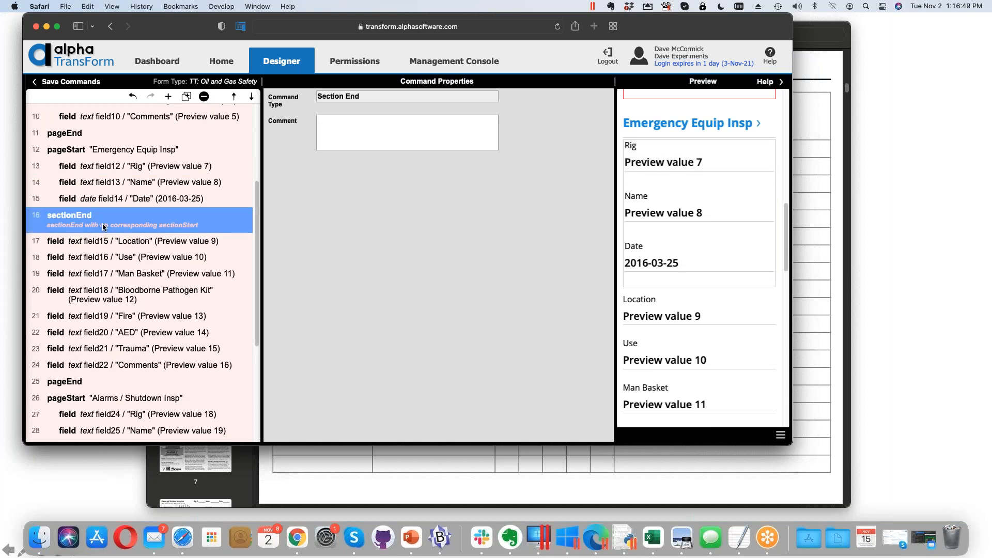
pyautogui.click(204, 97)
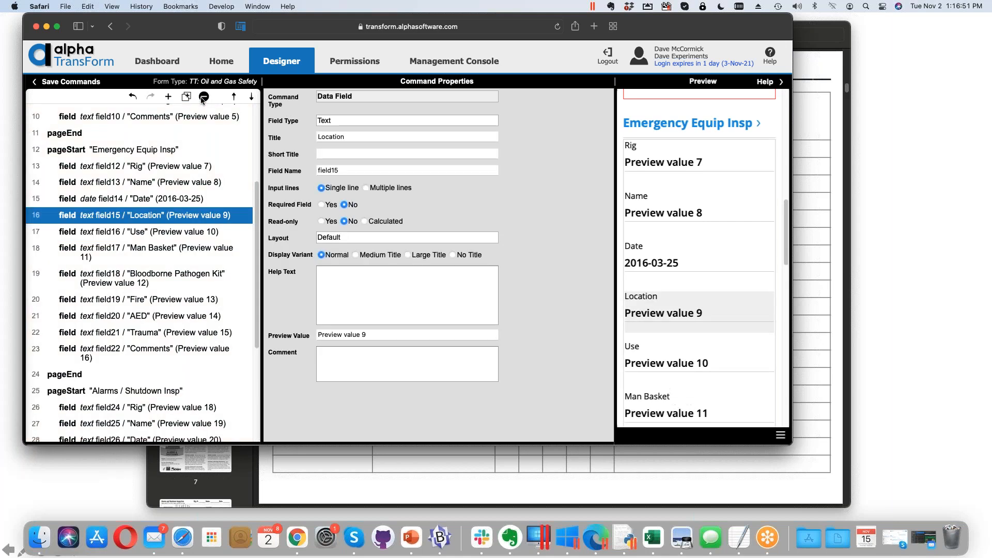
# Insert a section heading above the Rig field at the start of the Emergency Equip Insp page
pyautogui.click(133, 168)
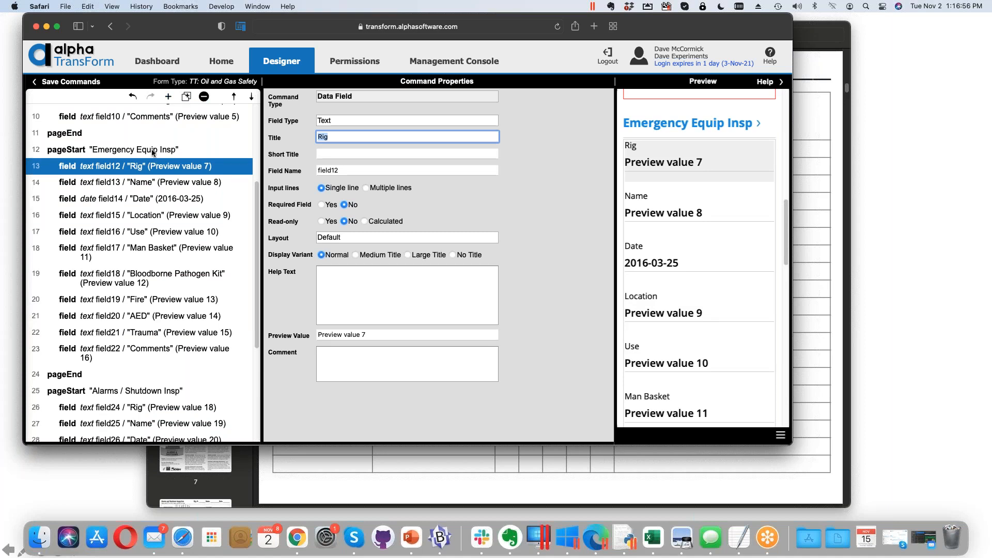
pyautogui.click(153, 151)
pyautogui.click(168, 96)
pyautogui.scroll(-2, 191, 153)
pyautogui.scroll(-3, 206, 196)
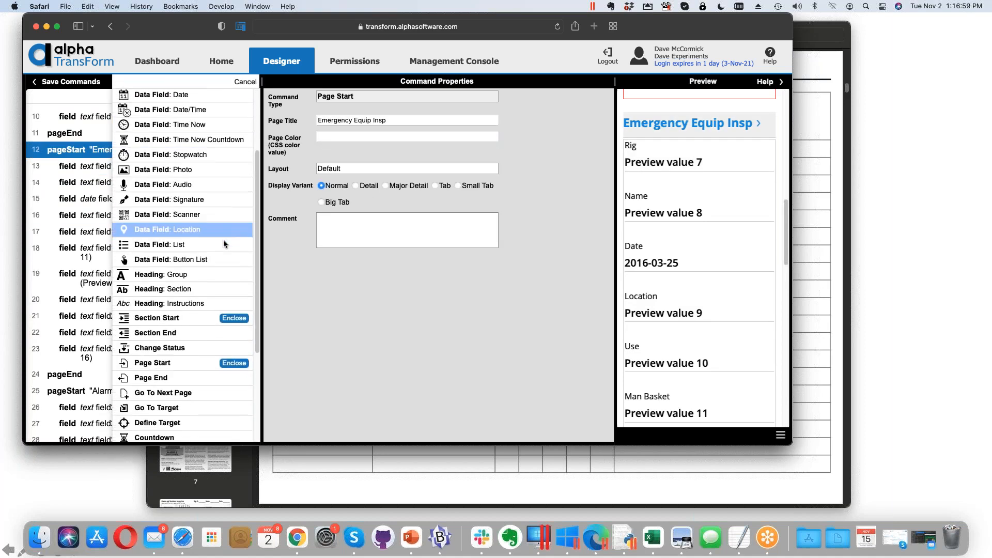
pyautogui.click(219, 291)
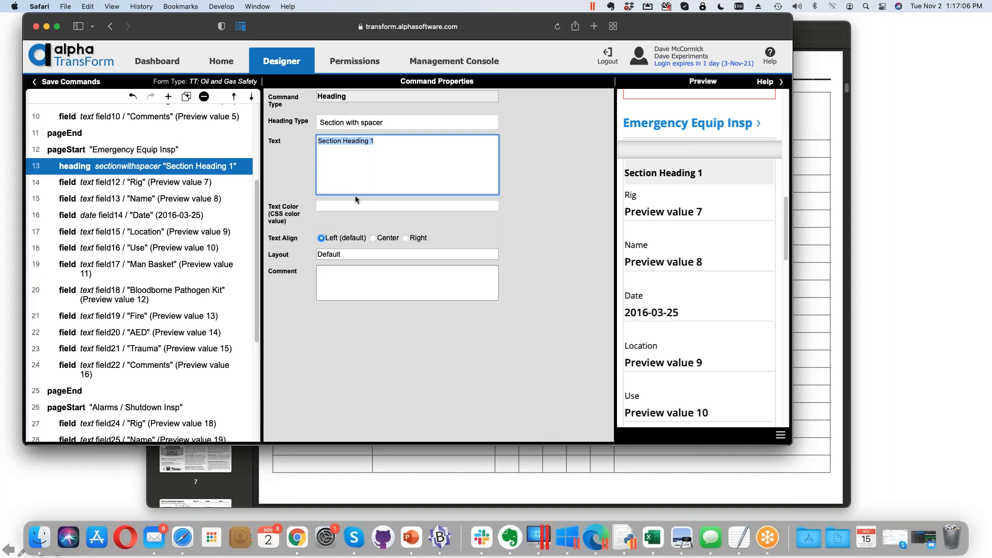
# Set the text of the section heading above the Rig field of the Emergency Equip Insp page to "Primary Info"
pyautogui.write('Primary Ino')
pyautogui.click(551, 199)
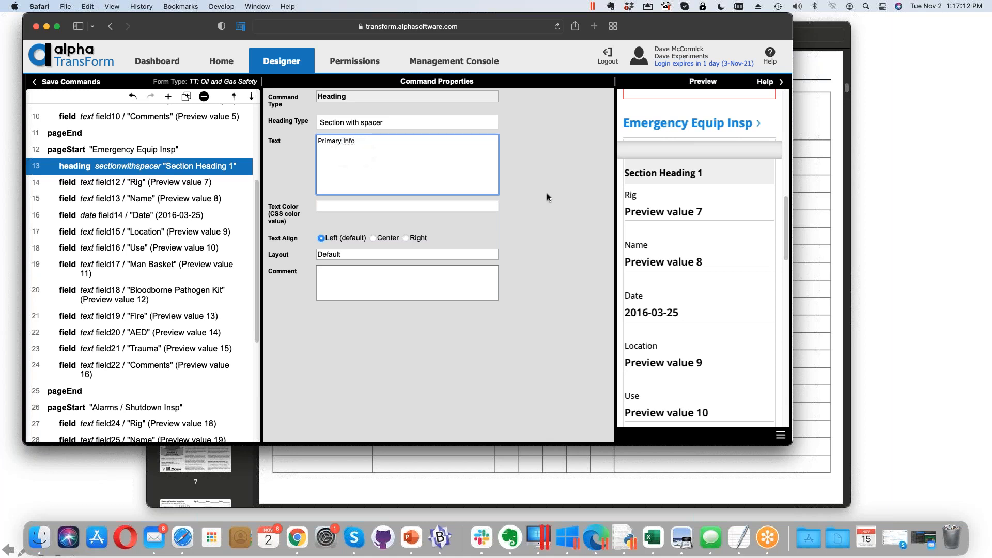
pyautogui.scroll(-2, 670, 275)
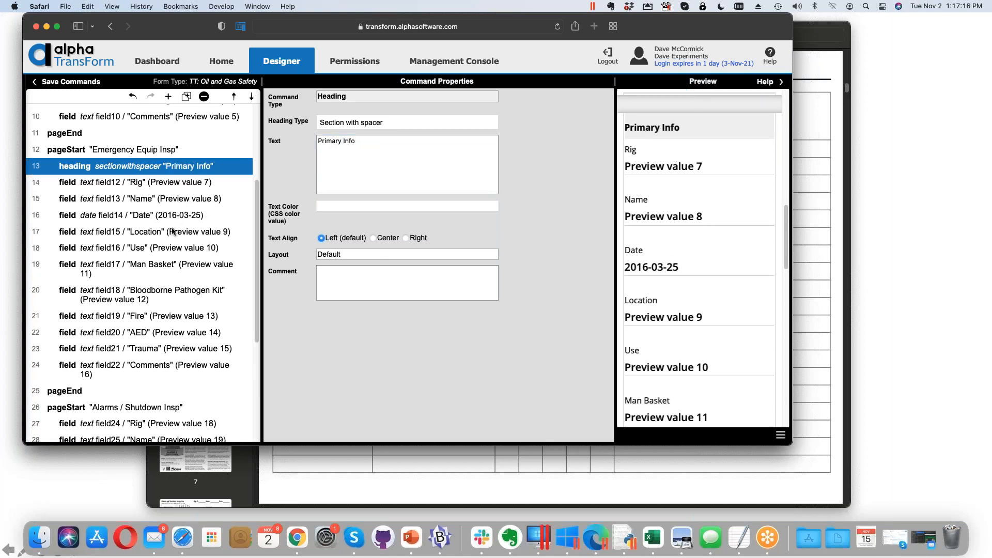
# Insert a section heading titled "Checklist Items" between the Location and Use fields of the Emergency Equip Insp page
pyautogui.click(140, 185)
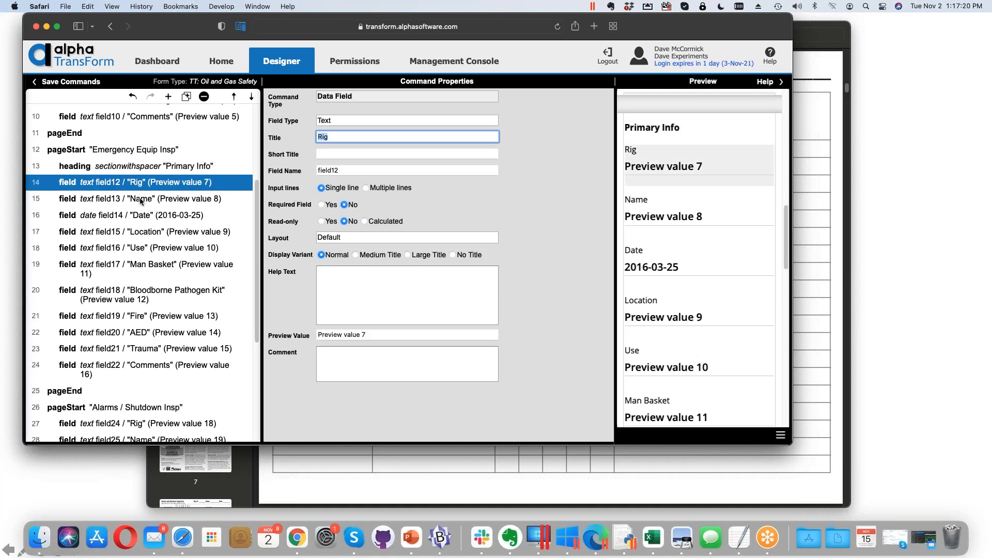
pyautogui.press('Down')
pyautogui.press('Down')
pyautogui.press('Down')
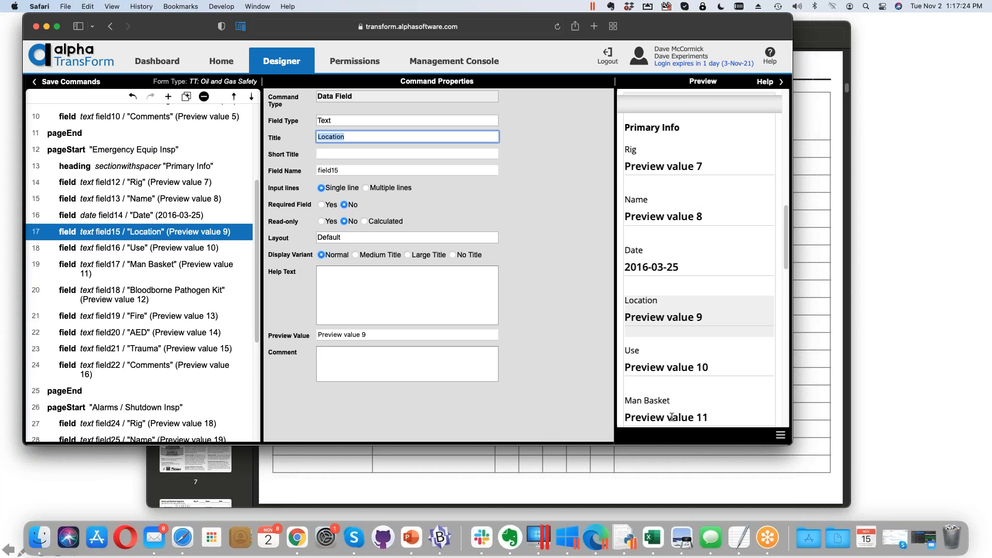
pyautogui.scroll(-3, 696, 349)
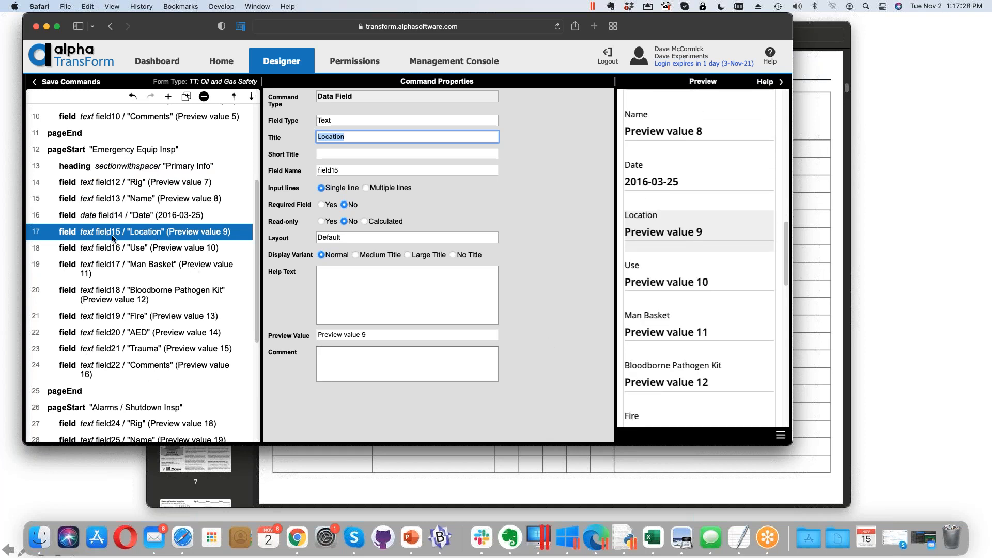
pyautogui.click(170, 97)
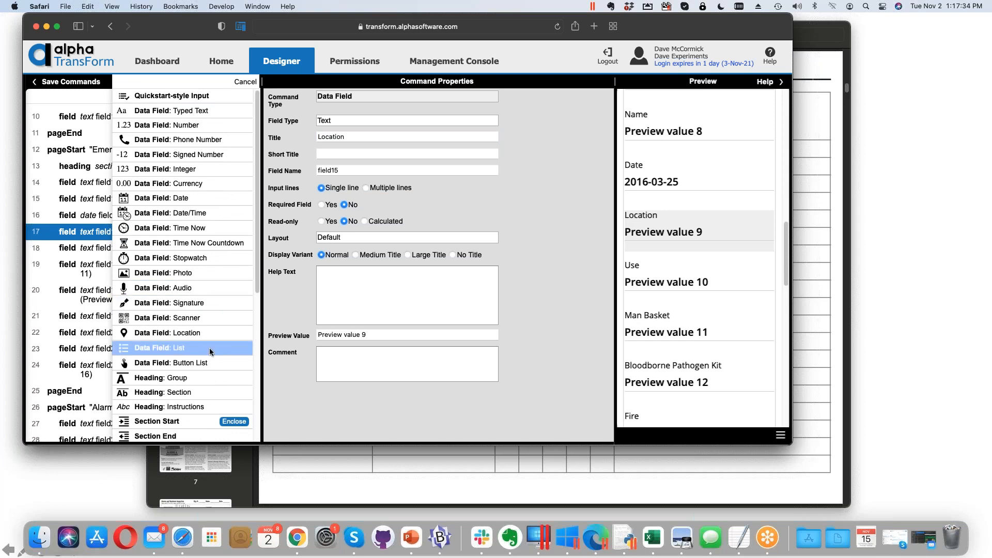
pyautogui.click(201, 394)
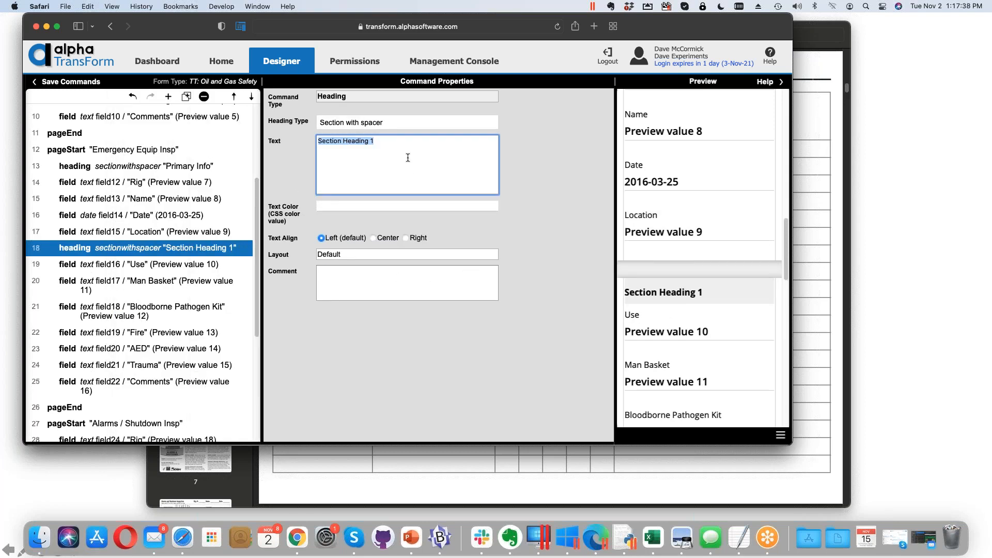
pyautogui.write('Checklist Items')
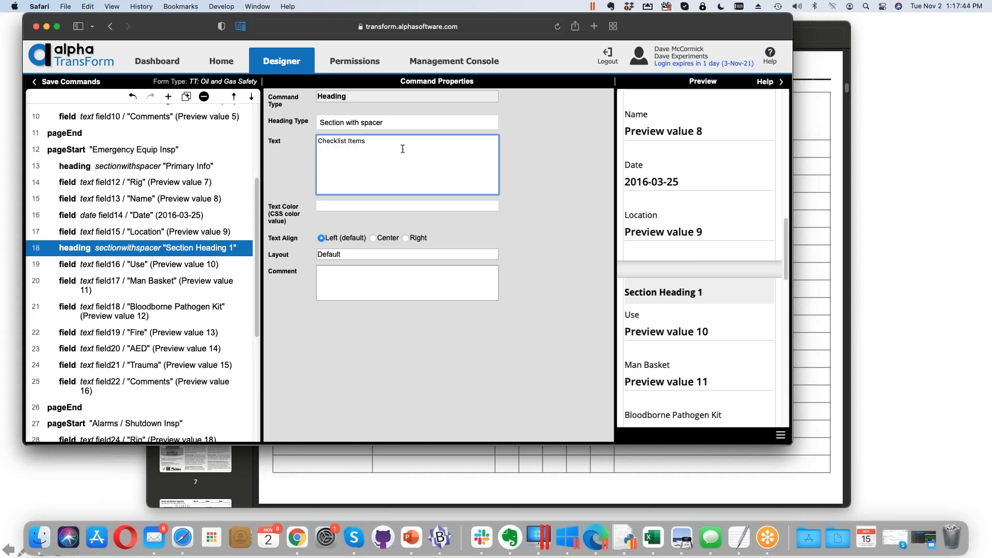
pyautogui.scroll(-5, 776, 263)
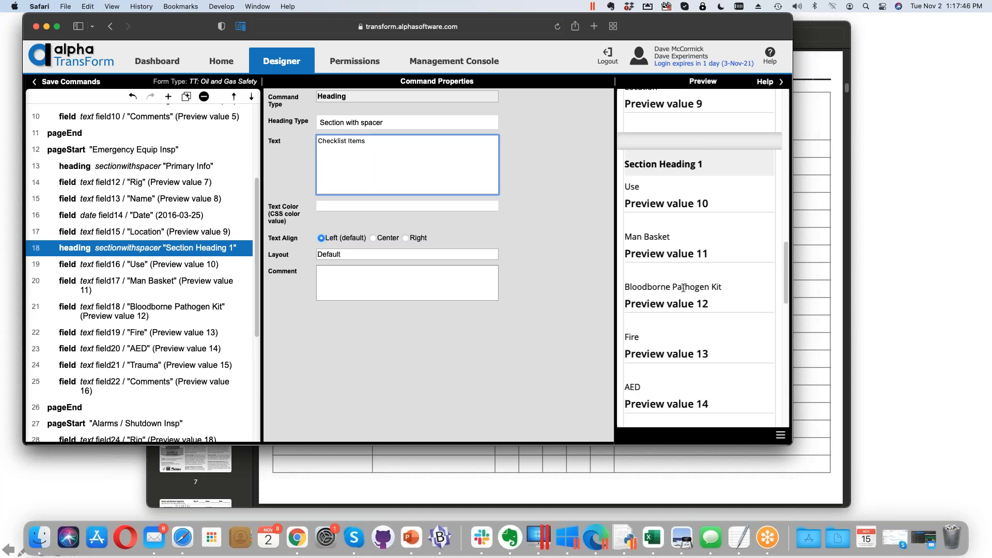
pyautogui.click(684, 288)
# Examine how the Primary Info and Checklist Items headings divide the Emergency Equip Insp page's fields in the form preview
pyautogui.scroll(8, 688, 238)
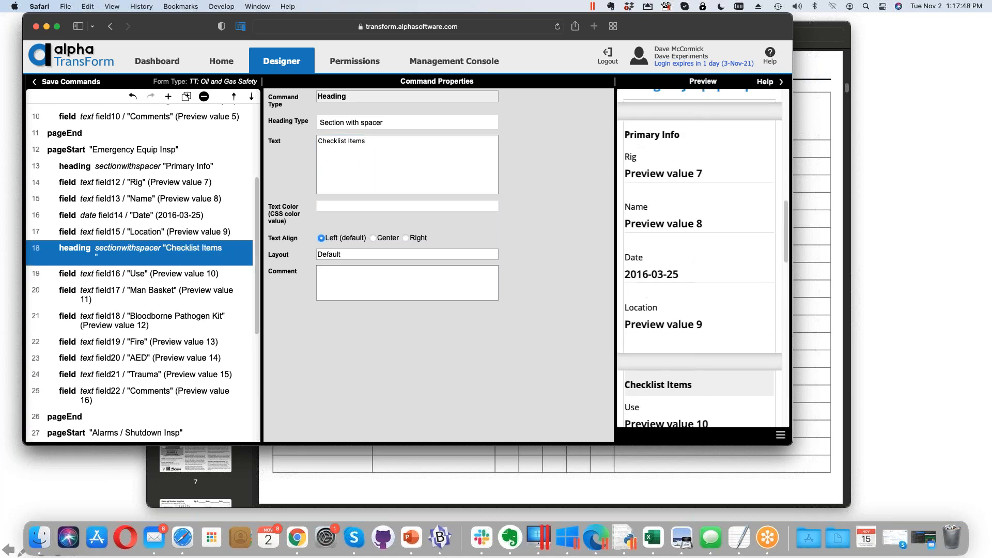
pyautogui.scroll(3, 705, 254)
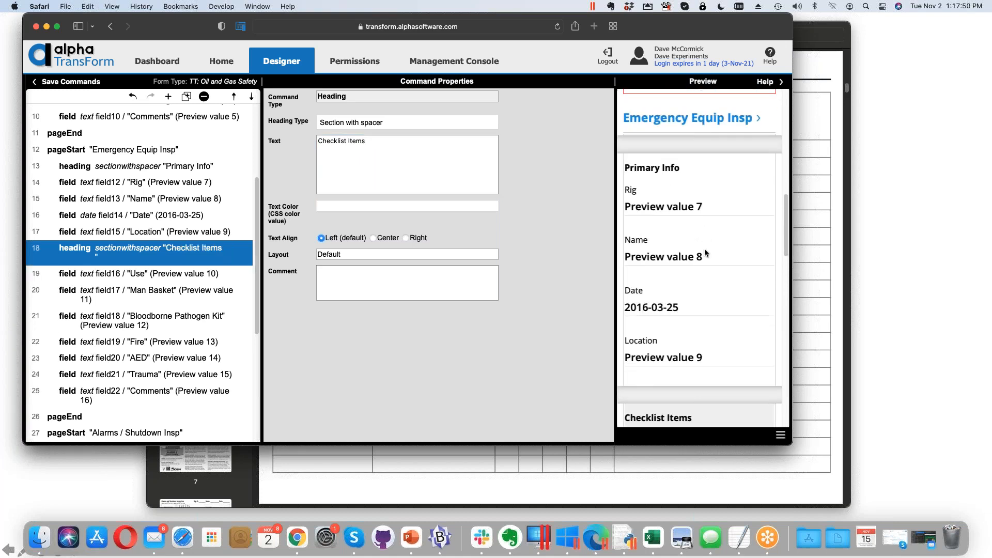
pyautogui.scroll(-8, 705, 253)
pyautogui.scroll(3, 647, 240)
pyautogui.scroll(5, 714, 238)
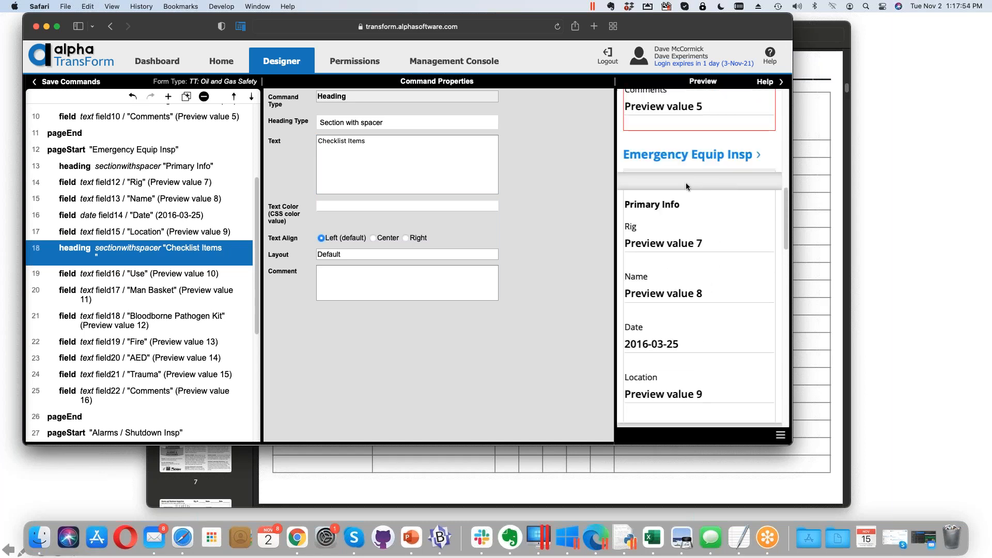
pyautogui.scroll(-6, 736, 189)
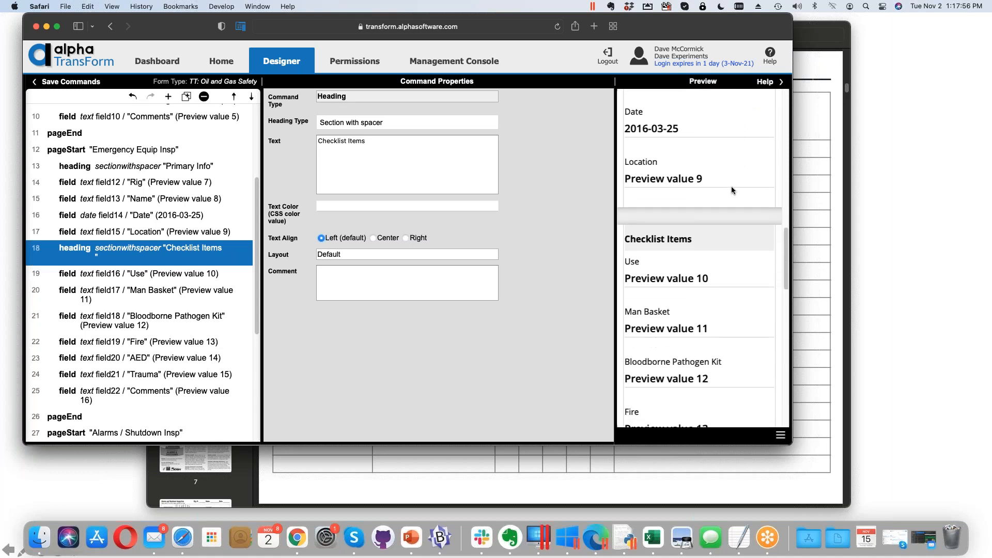
pyautogui.scroll(-3, 731, 186)
pyautogui.scroll(5, 731, 186)
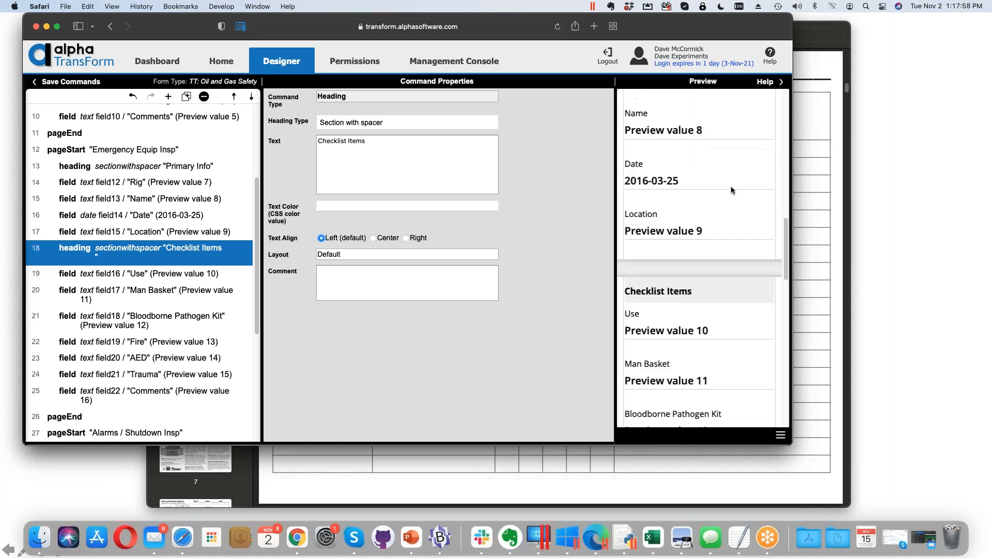
pyautogui.scroll(2, 701, 313)
pyautogui.scroll(-5, 719, 357)
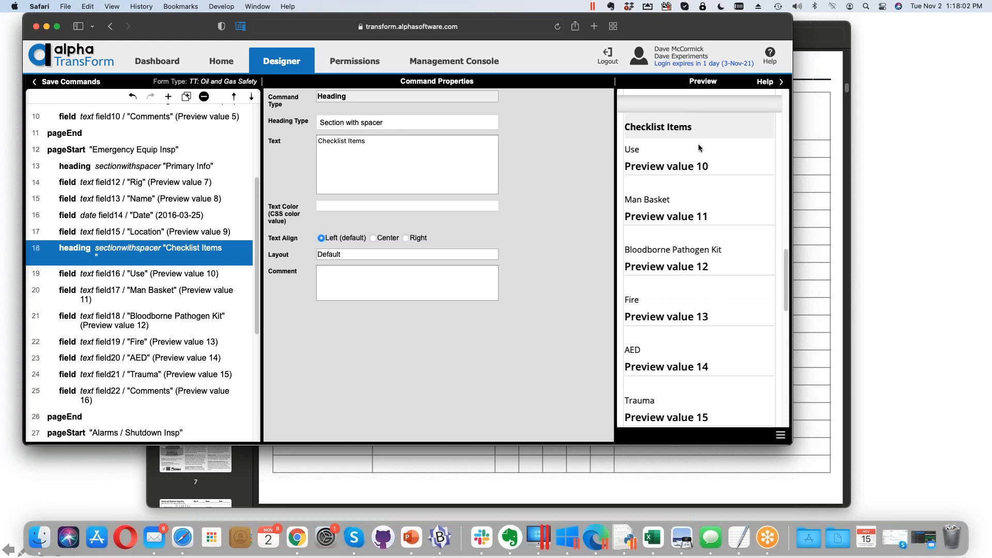
pyautogui.scroll(-5, 699, 149)
pyautogui.scroll(5, 699, 150)
pyautogui.scroll(-1, 698, 150)
pyautogui.scroll(-1, 699, 155)
pyautogui.scroll(3, 698, 155)
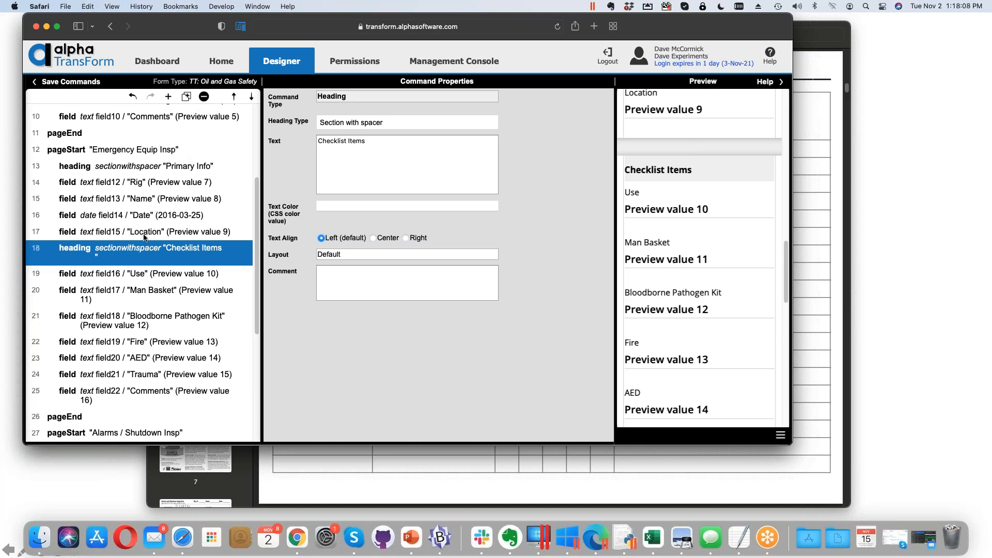
# Delete the Checklist Items and Primary Info section headings from the Emergency Equip Insp page
pyautogui.click(204, 97)
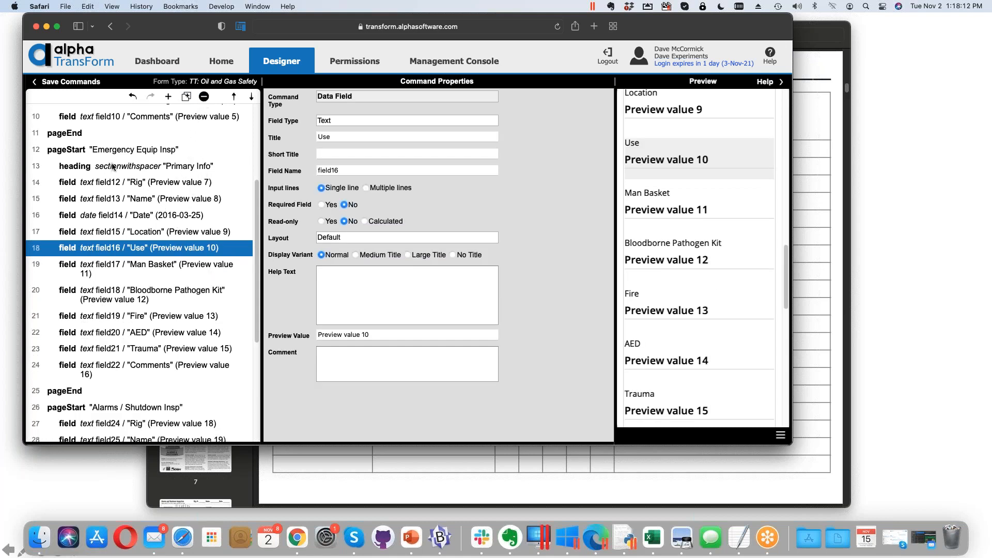
pyautogui.click(113, 166)
pyautogui.click(205, 98)
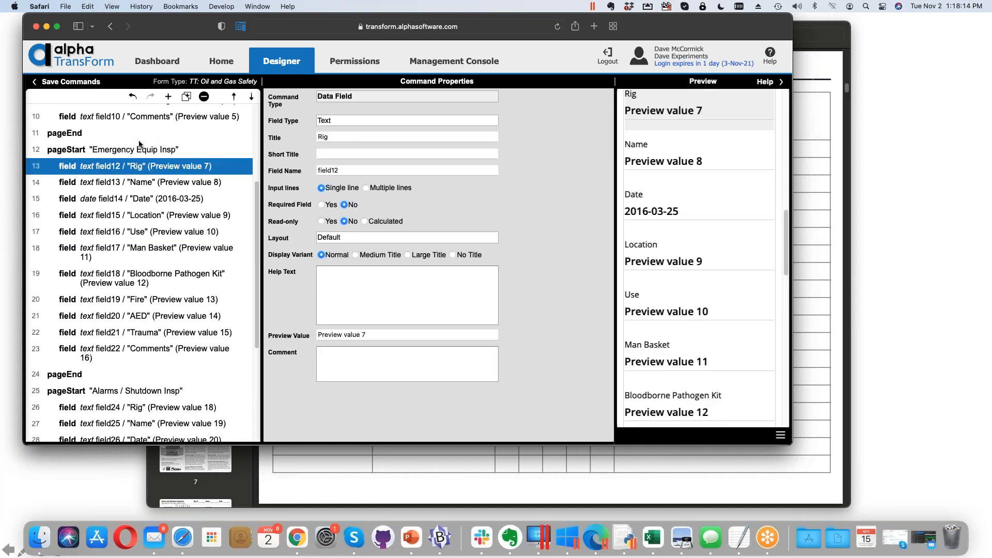
# Insert a group heading at the start of the Emergency Equip Insp page and a section heading directly below it
pyautogui.click(140, 150)
pyautogui.click(169, 98)
pyautogui.scroll(-6, 212, 248)
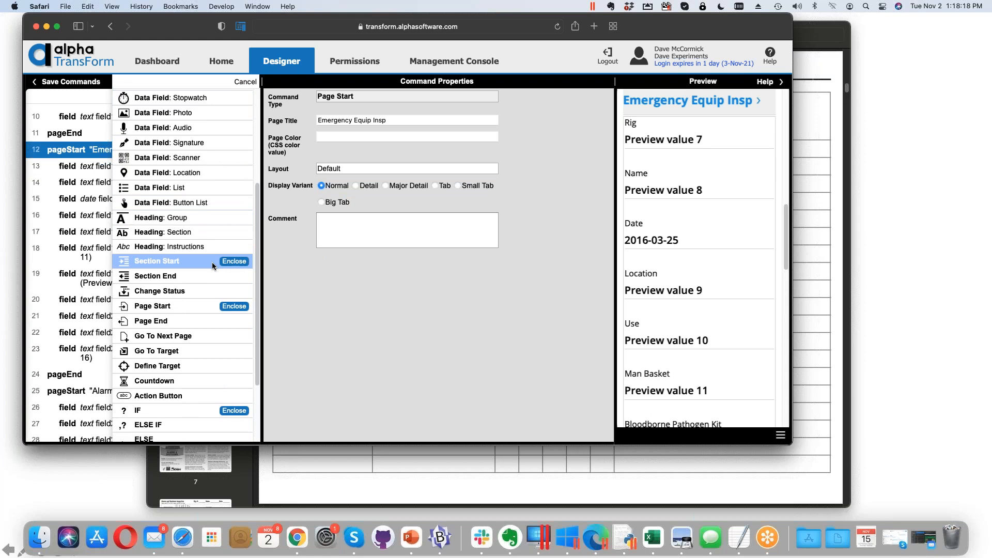
pyautogui.click(222, 221)
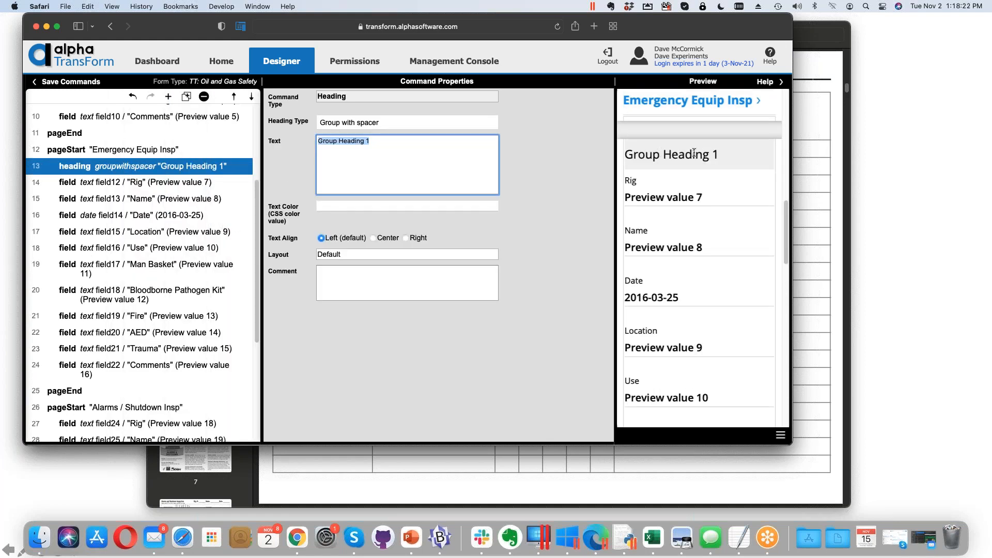
pyautogui.click(168, 96)
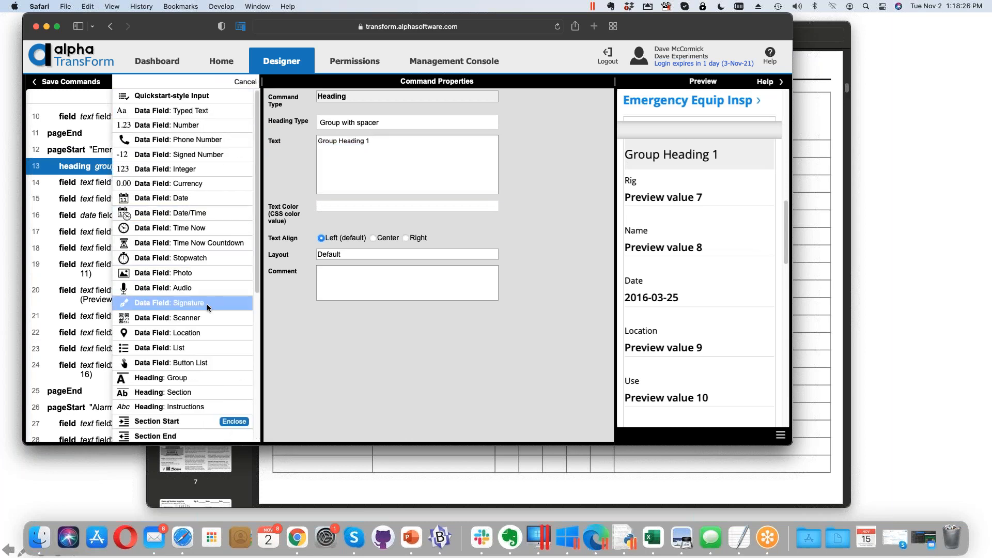
pyautogui.scroll(-1, 207, 304)
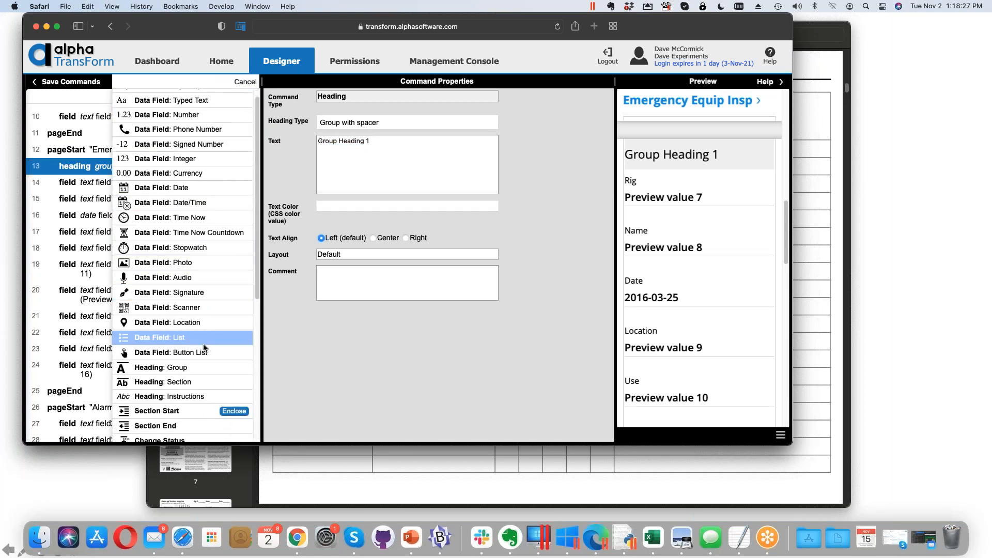
pyautogui.click(207, 382)
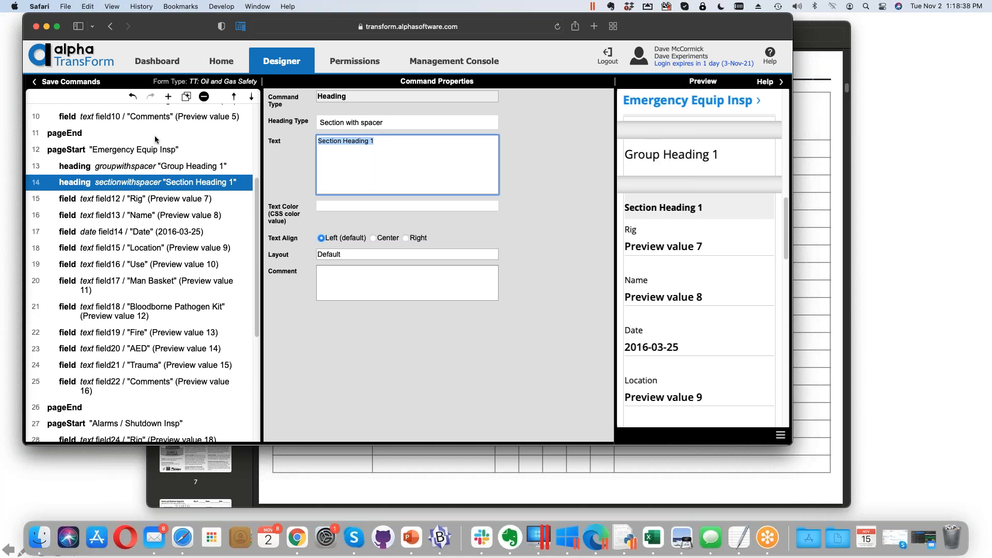
# Delete the section heading and the group heading above the Rig field of the Emergency Equip Insp page
pyautogui.click(204, 97)
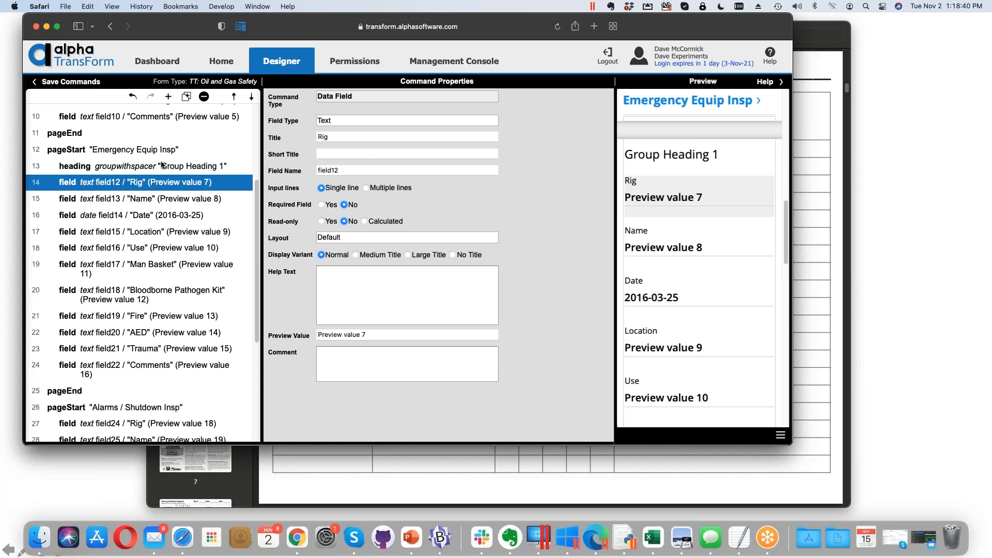
pyautogui.click(165, 164)
pyautogui.click(205, 97)
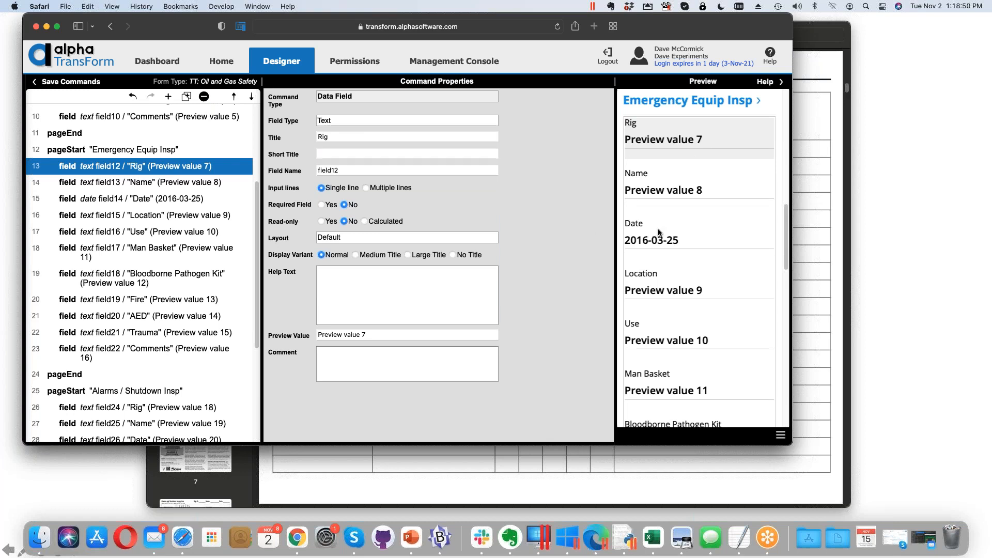
# Compare the Emergency Equipment Inspection table layout in the PDF with the fields of the form's Emergency Resp Plan page
pyautogui.click(419, 491)
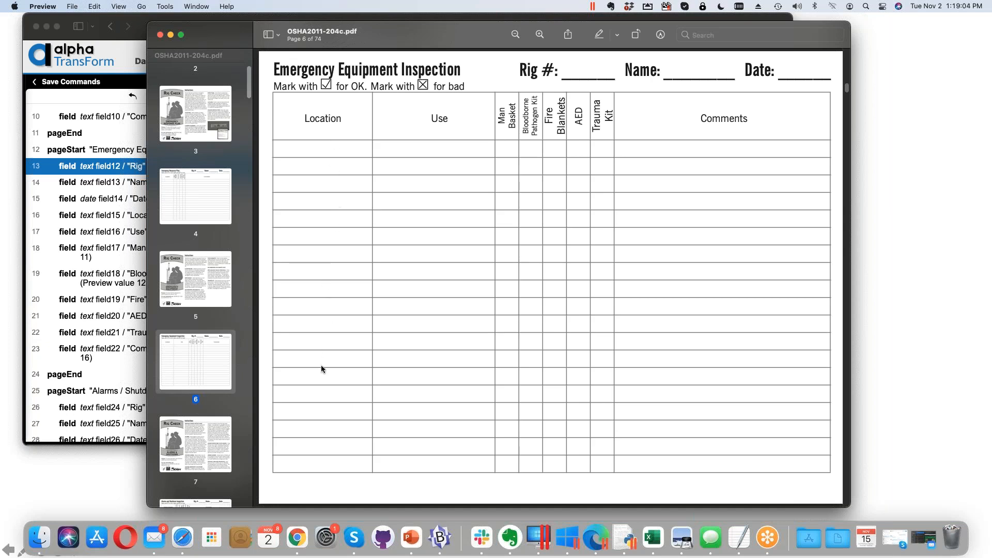
pyautogui.click(106, 138)
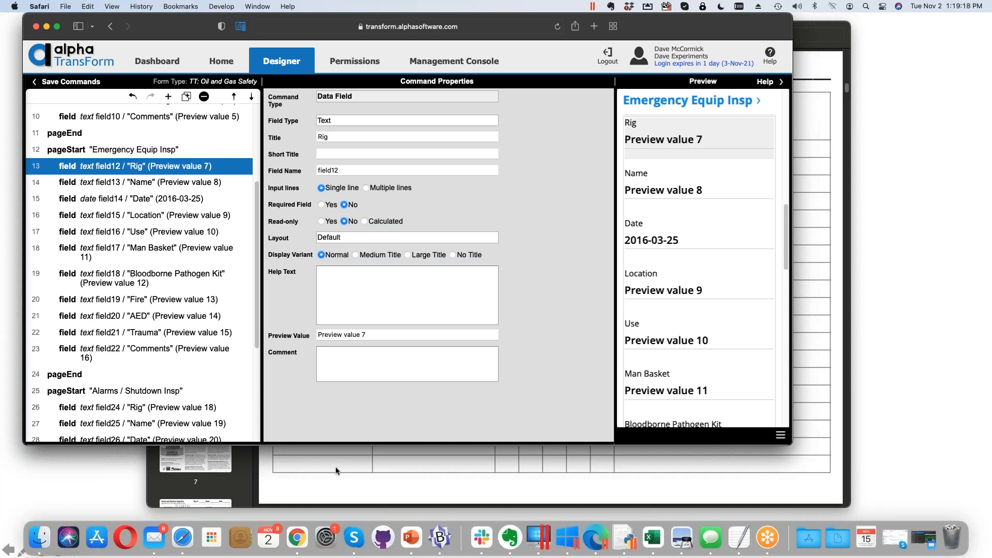
pyautogui.scroll(5, 233, 259)
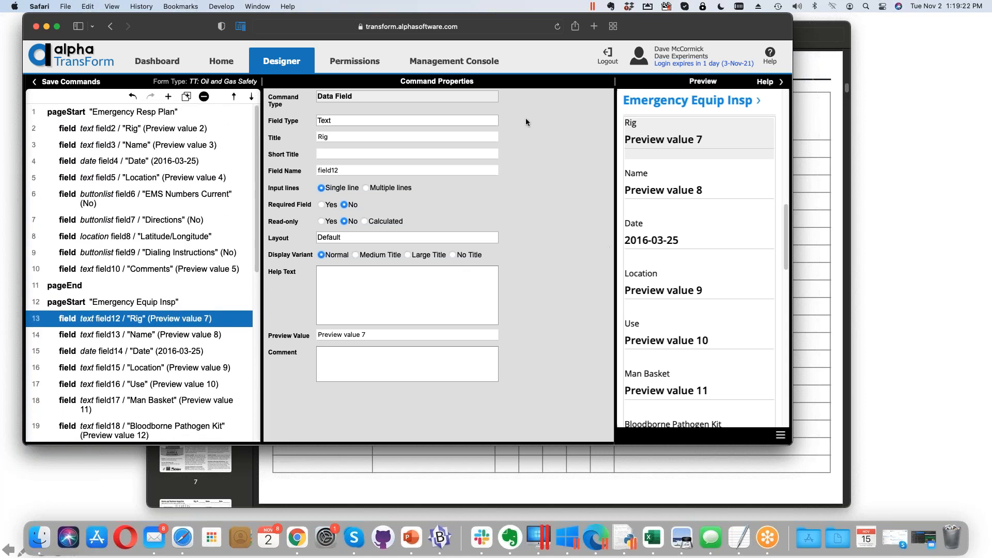
pyautogui.click(135, 112)
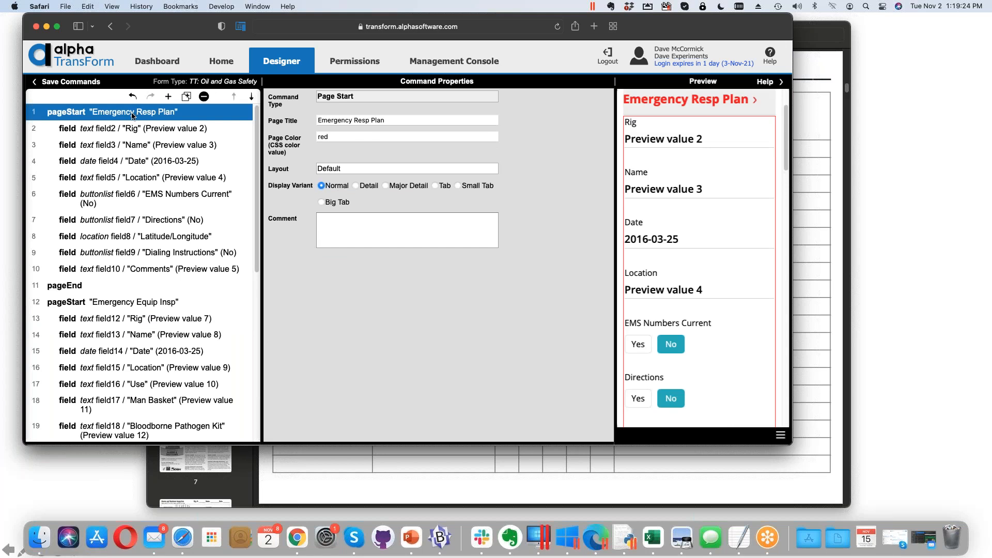
pyautogui.click(128, 130)
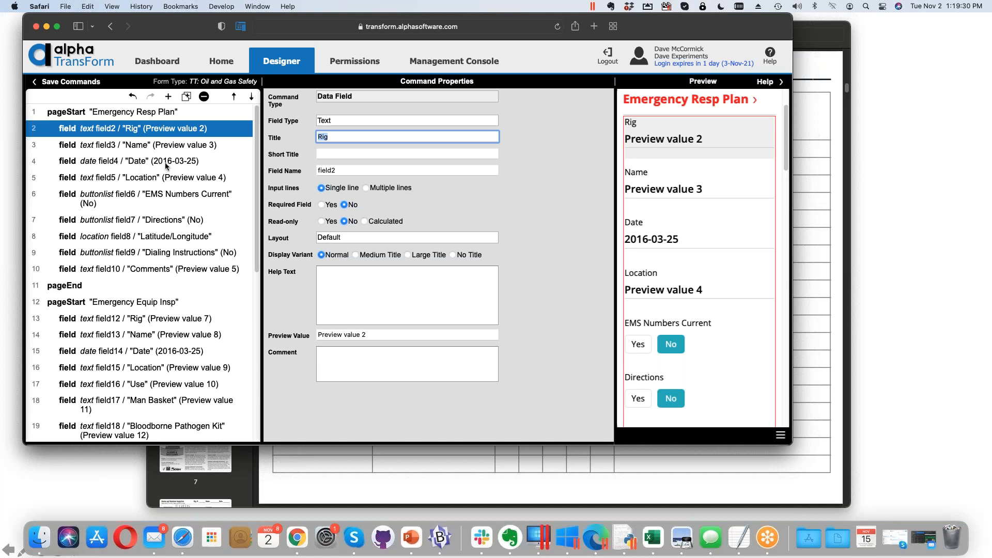
pyautogui.click(798, 61)
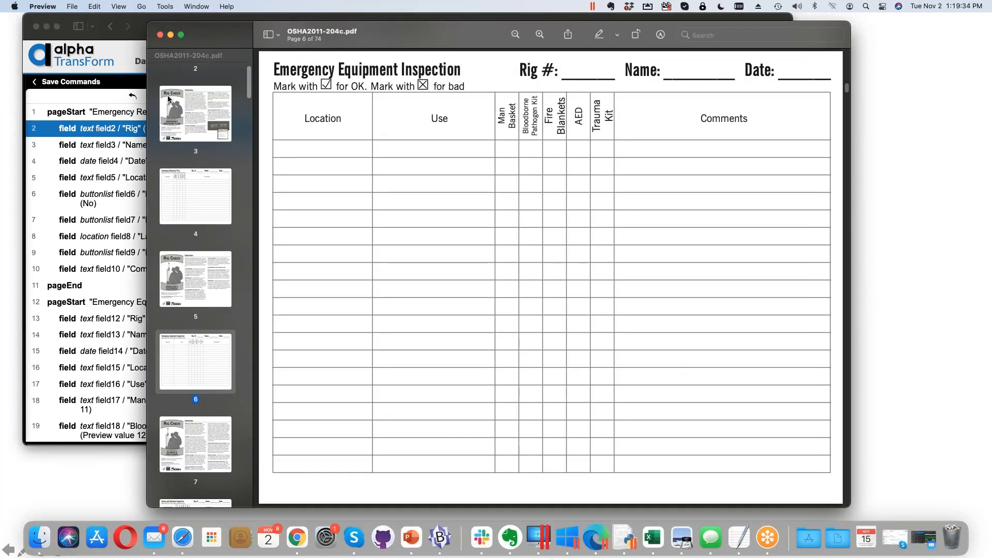
pyautogui.click(113, 53)
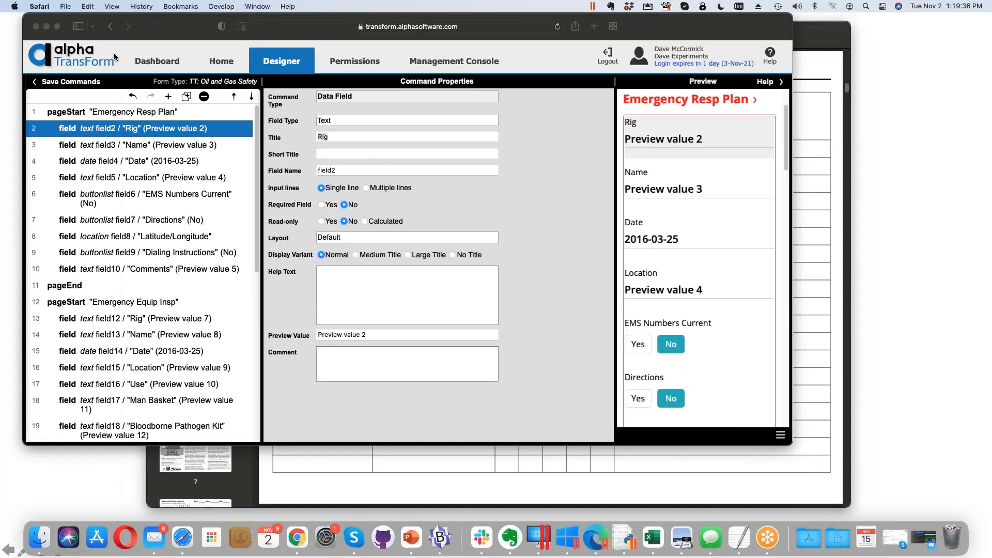
# Enclose the Emergency Resp Plan page's fields from Location through Comments in a data group
pyautogui.click(144, 176)
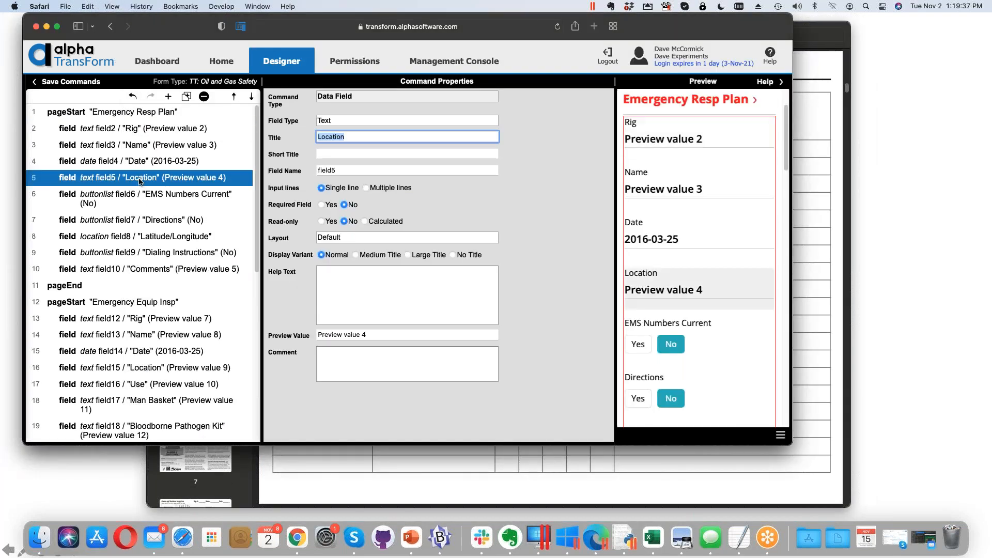
pyautogui.keyDown('shift'); pyautogui.click(156, 272); pyautogui.keyUp('shift')
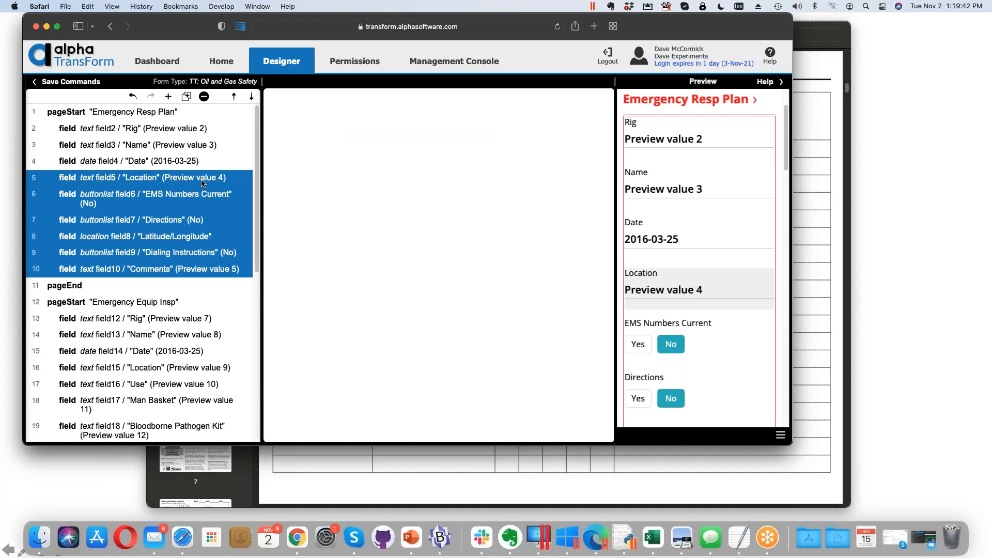
pyautogui.click(170, 97)
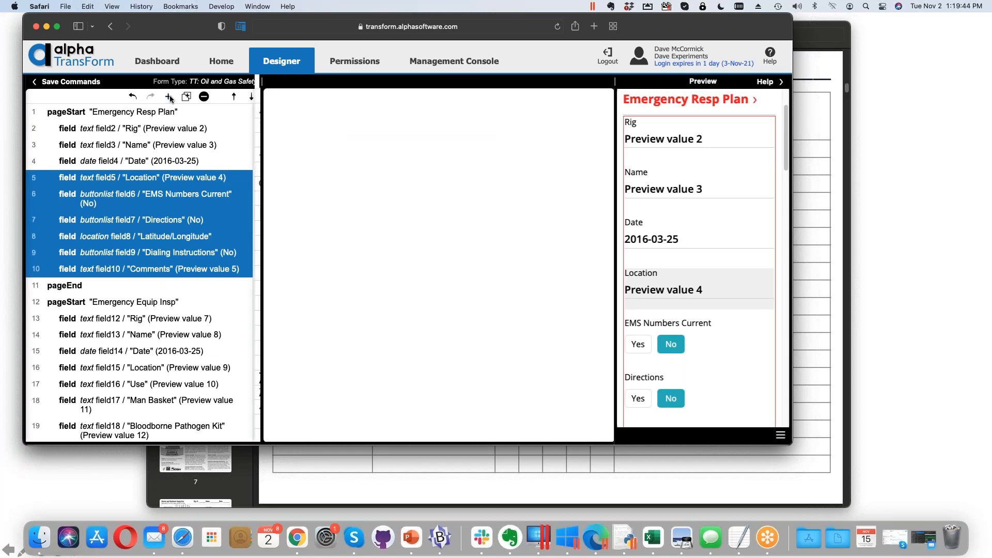
pyautogui.scroll(-1, 203, 166)
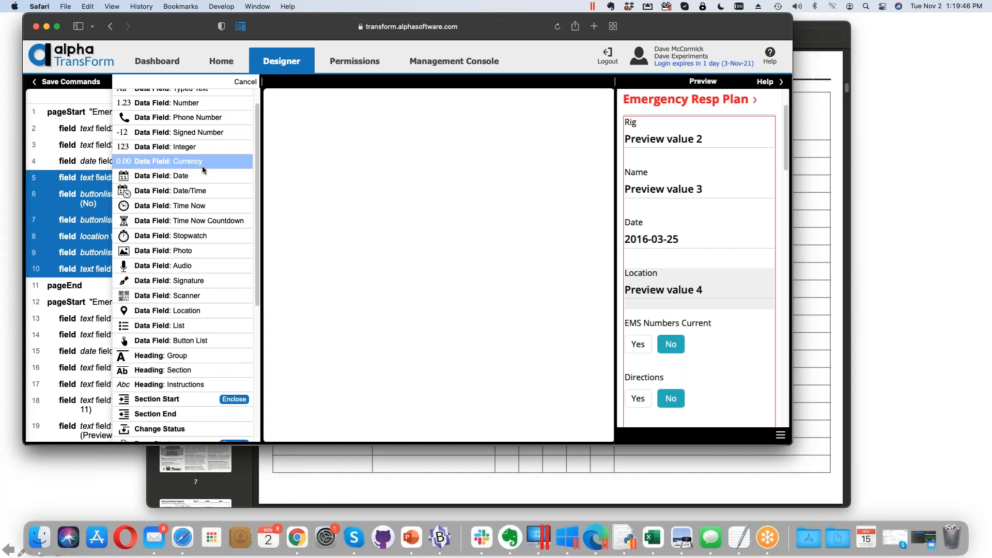
pyautogui.scroll(-10, 202, 166)
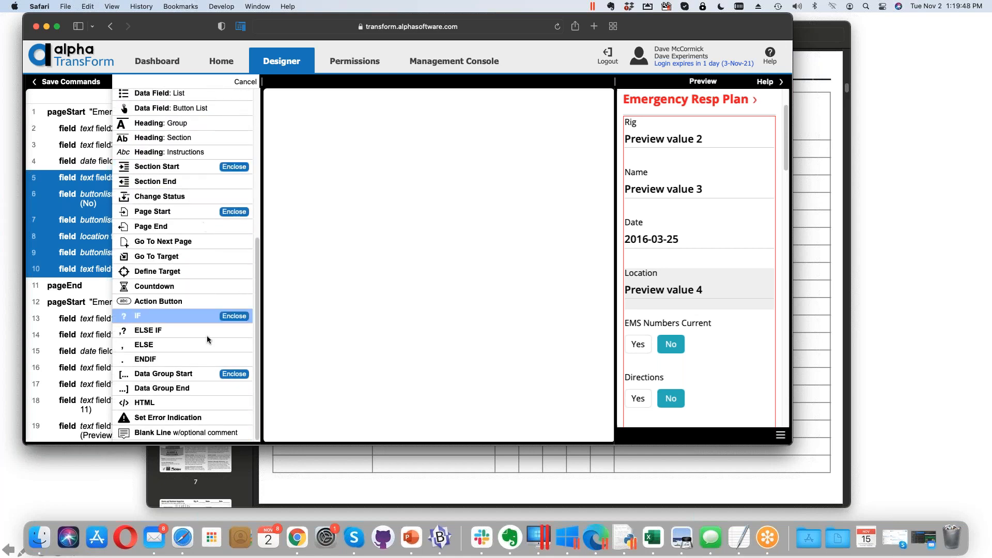
pyautogui.click(243, 376)
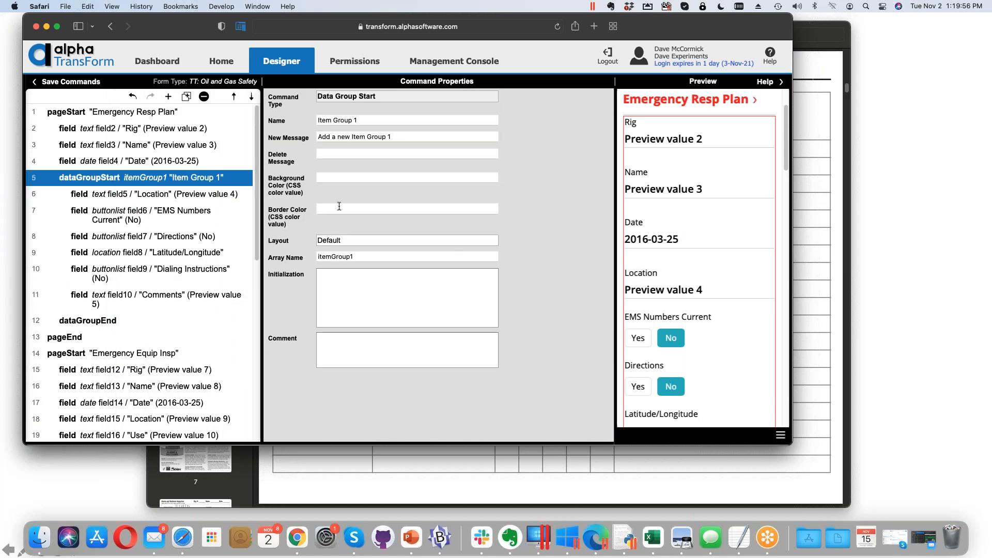
# Name the data group "Respone Plans" and set its new message to "Add Line"
pyautogui.click(372, 120)
pyautogui.moveTo(373, 120); pyautogui.dragTo(313, 121)
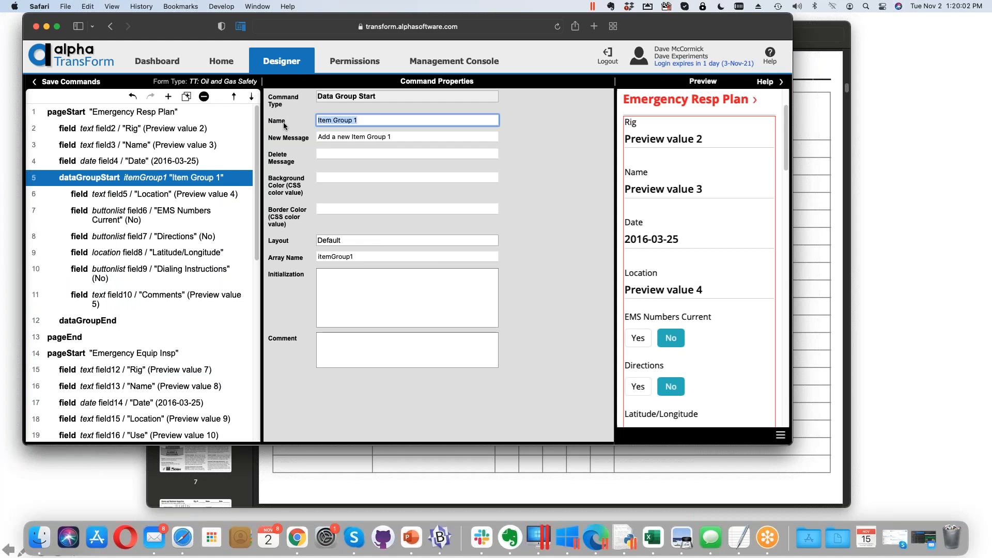
pyautogui.write('Respone Plans')
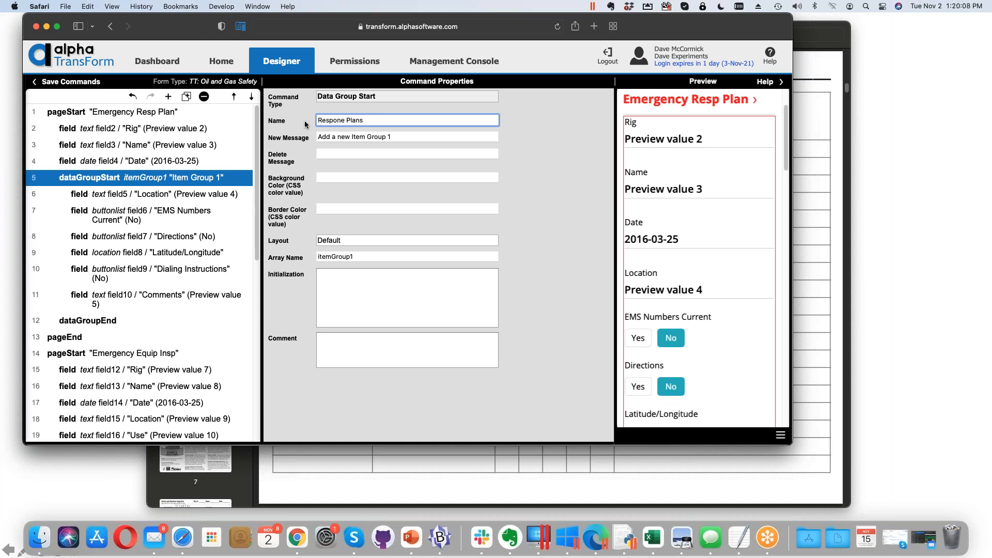
pyautogui.click(415, 138)
pyautogui.moveTo(415, 138); pyautogui.dragTo(276, 140)
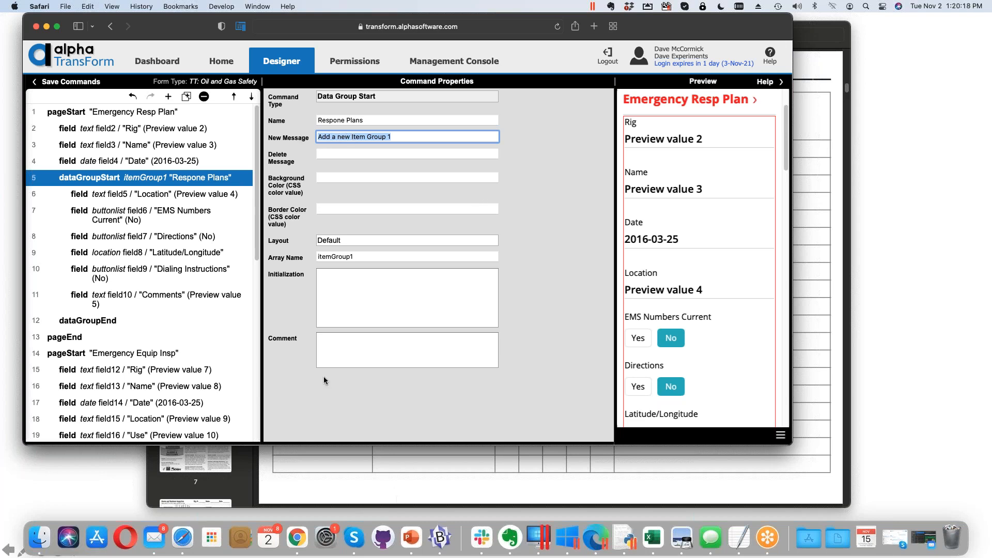
pyautogui.write('Ad')
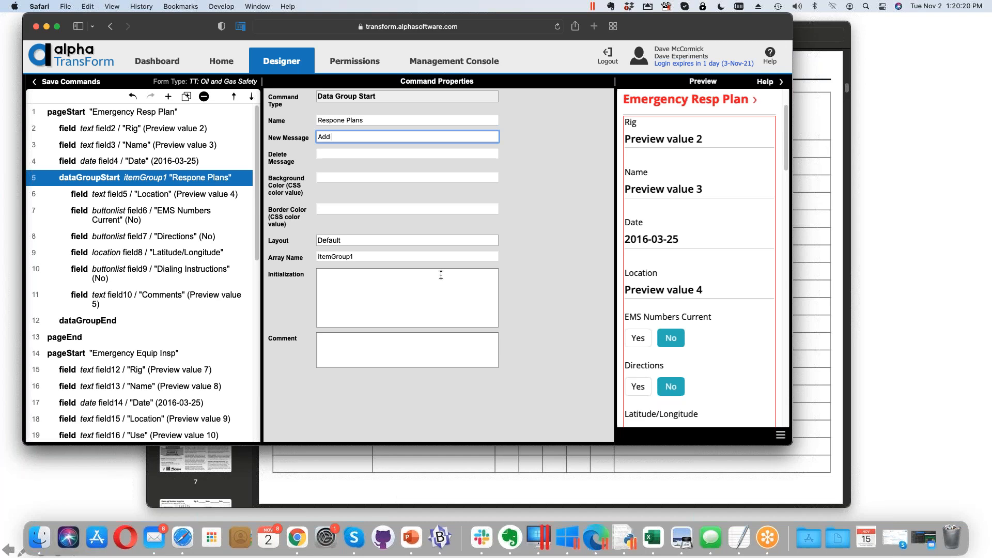
pyautogui.write('d Line')
# Set the data group's delete message to "Delete Line" and save the form commands
pyautogui.click(334, 154)
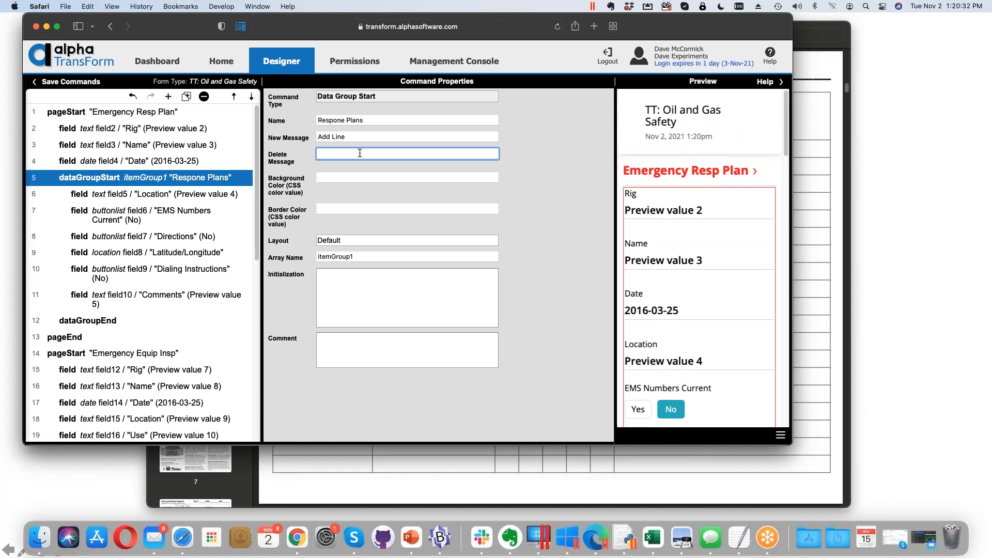
pyautogui.write('te inspectio')
pyautogui.press('BackSpace')
pyautogui.press('BackSpace')
pyautogui.press('BackSpace')
pyautogui.press('BackSpace')
pyautogui.write('Line')
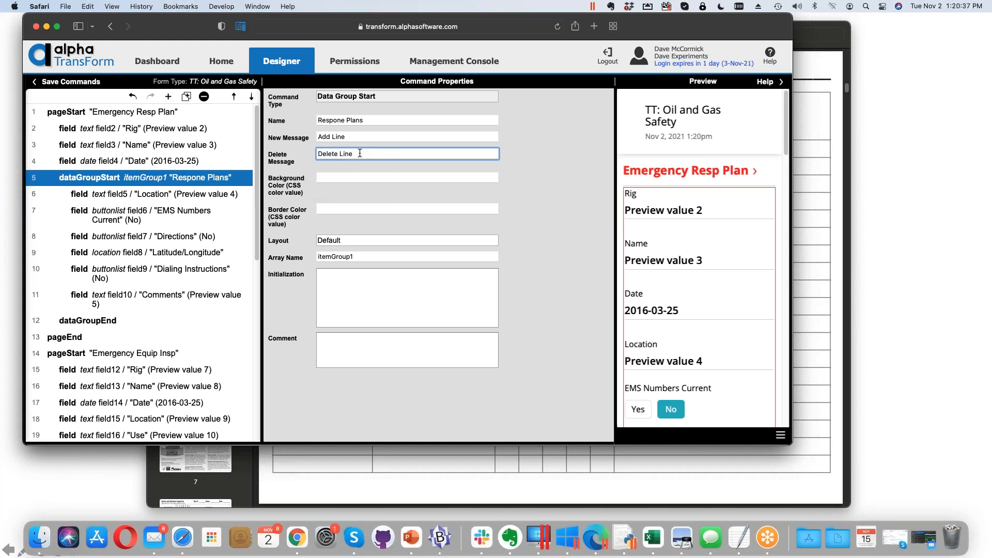
pyautogui.click(556, 179)
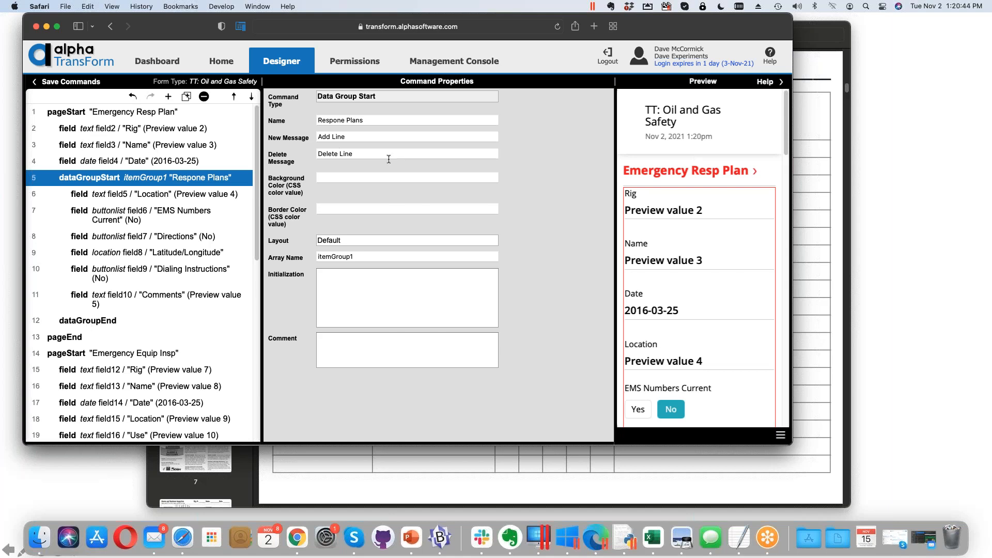
pyautogui.click(81, 84)
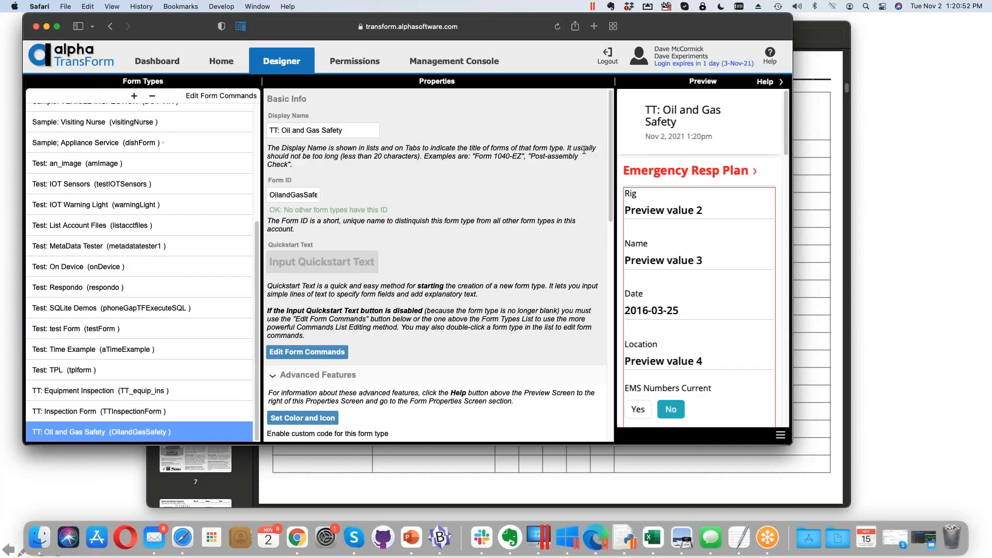
# Examine the repeating line group and its add and delete links in the form preview's Emergency Resp Plan page
pyautogui.scroll(-7, 713, 203)
pyautogui.scroll(7, 714, 203)
pyautogui.scroll(-7, 713, 203)
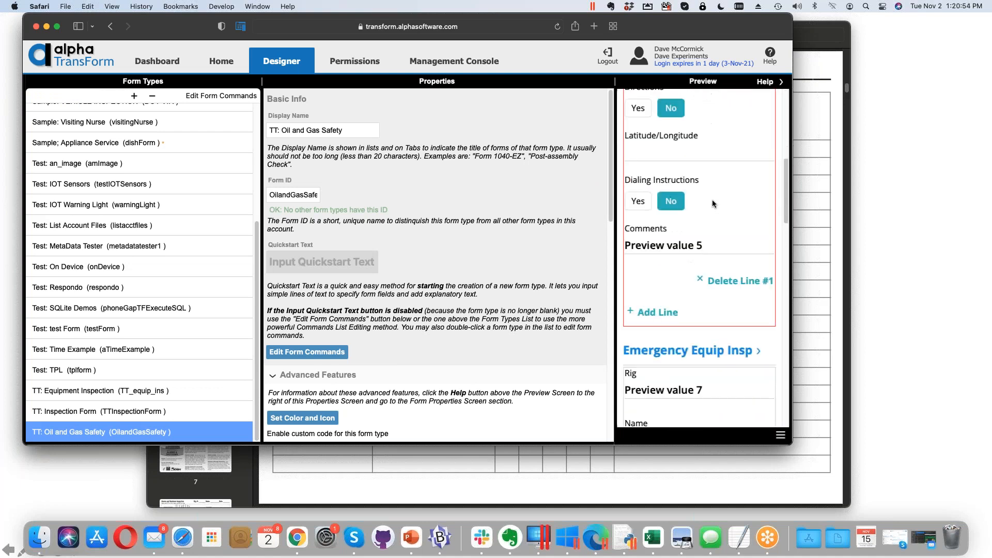
pyautogui.scroll(-1, 712, 200)
pyautogui.scroll(9, 712, 200)
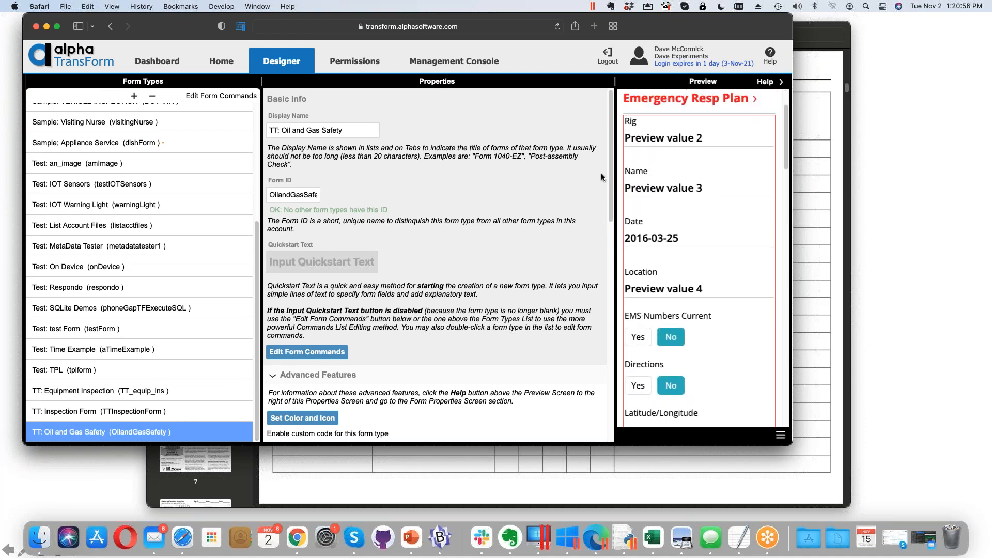
pyautogui.scroll(-5, 702, 190)
pyautogui.scroll(-10, 722, 346)
pyautogui.scroll(15, 714, 335)
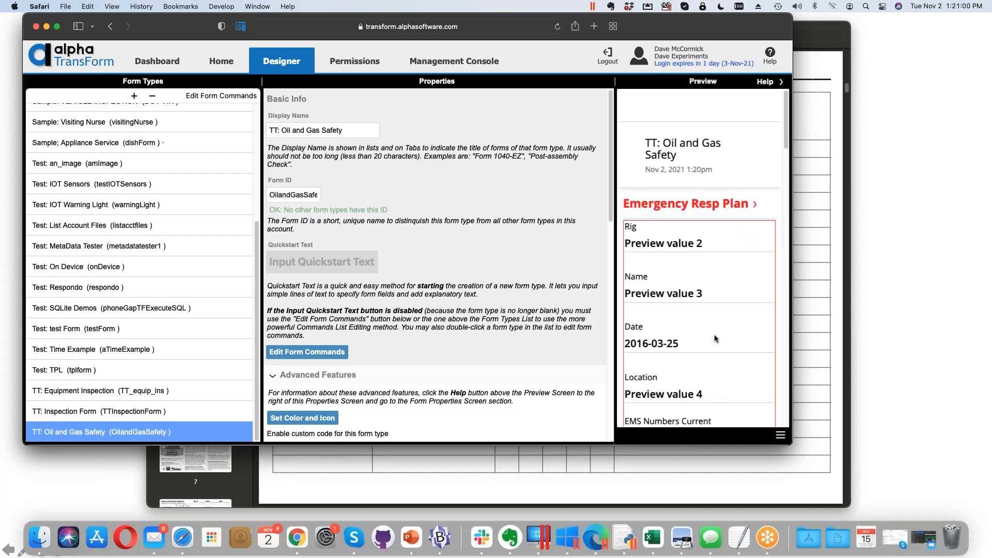
pyautogui.scroll(-1, 715, 339)
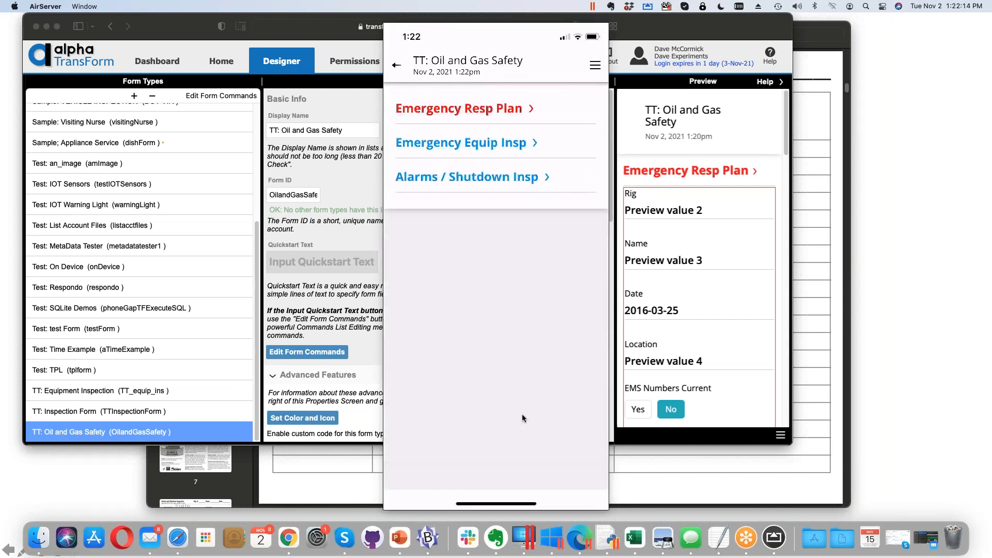
# Open the Emergency Resp Plan page in the mirrored phone app and review its repeating lines
pyautogui.click(511, 111)
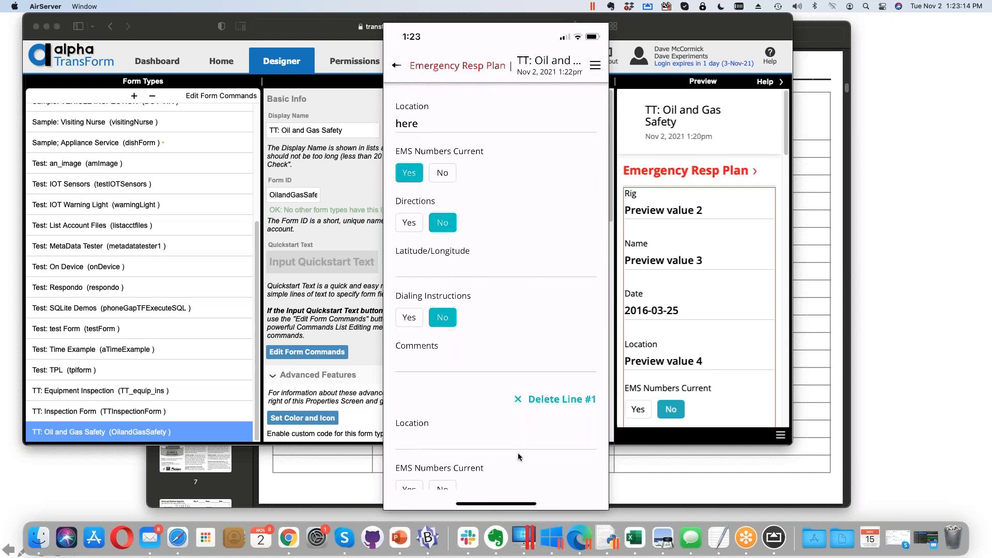
pyautogui.scroll(-6, 519, 453)
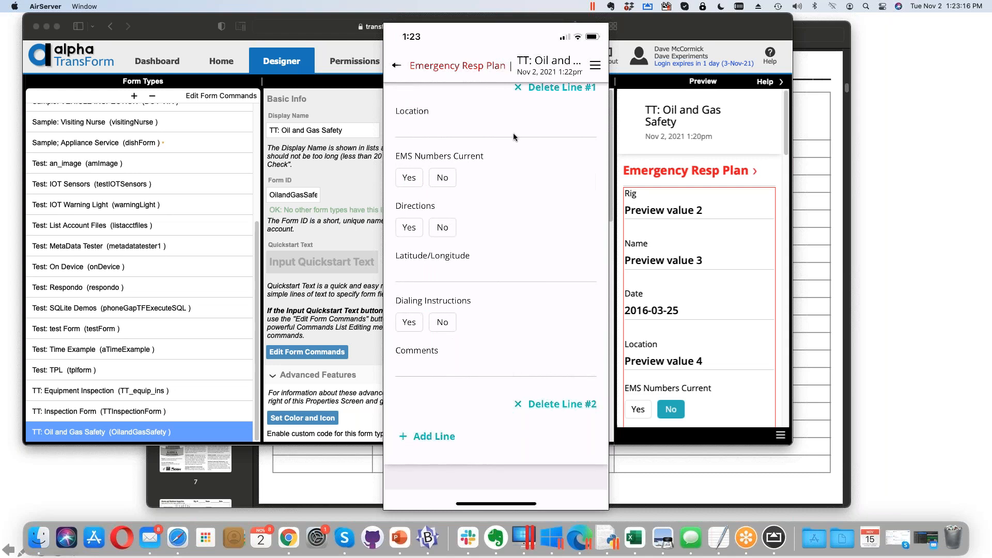
# Switch to the PowerPoint slide show and jump to Slide 14
pyautogui.click(317, 486)
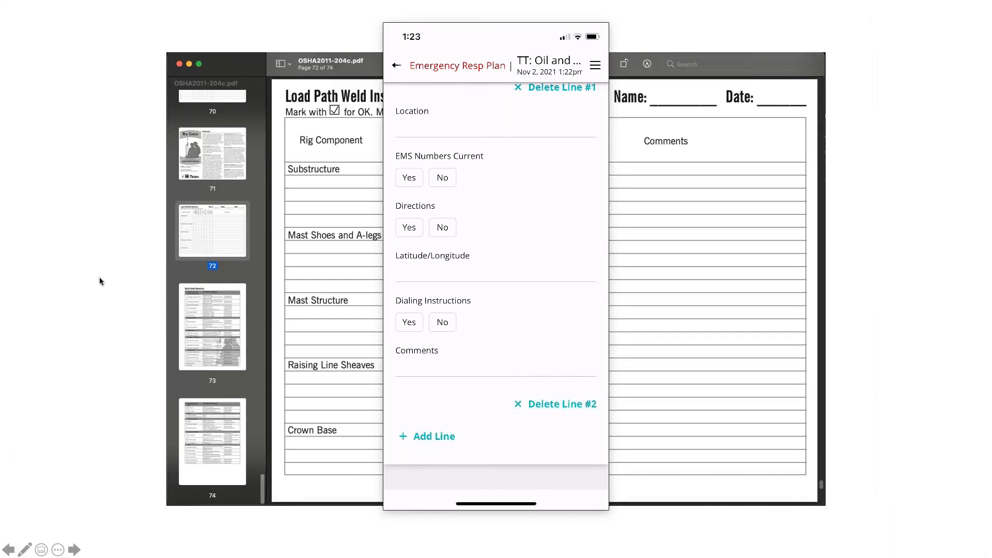
pyautogui.click(58, 550)
pyautogui.moveTo(118, 451)
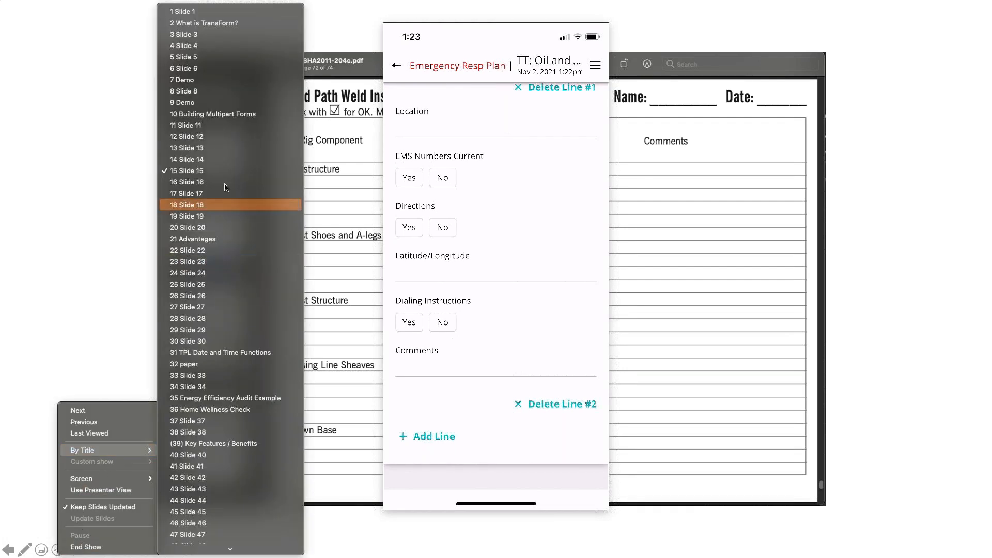
pyautogui.click(224, 158)
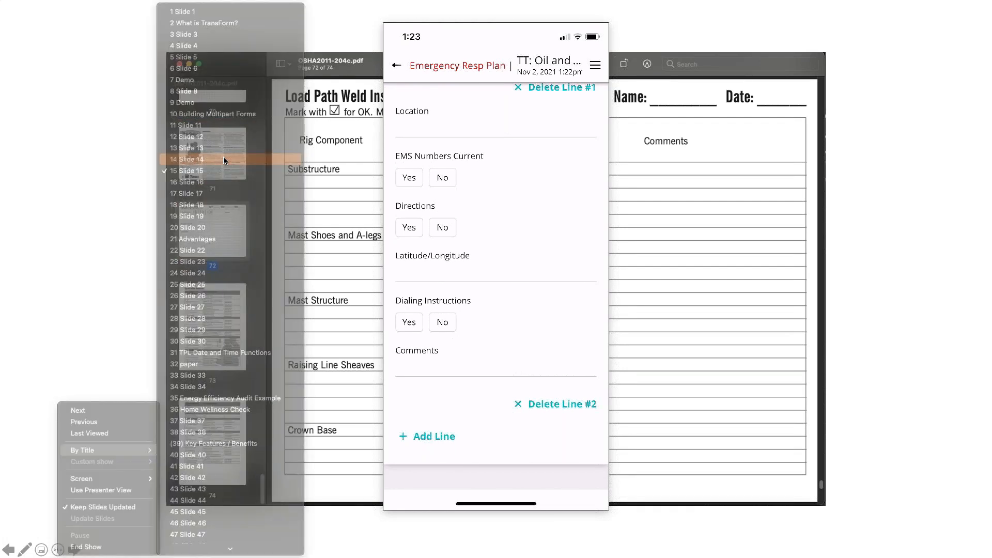